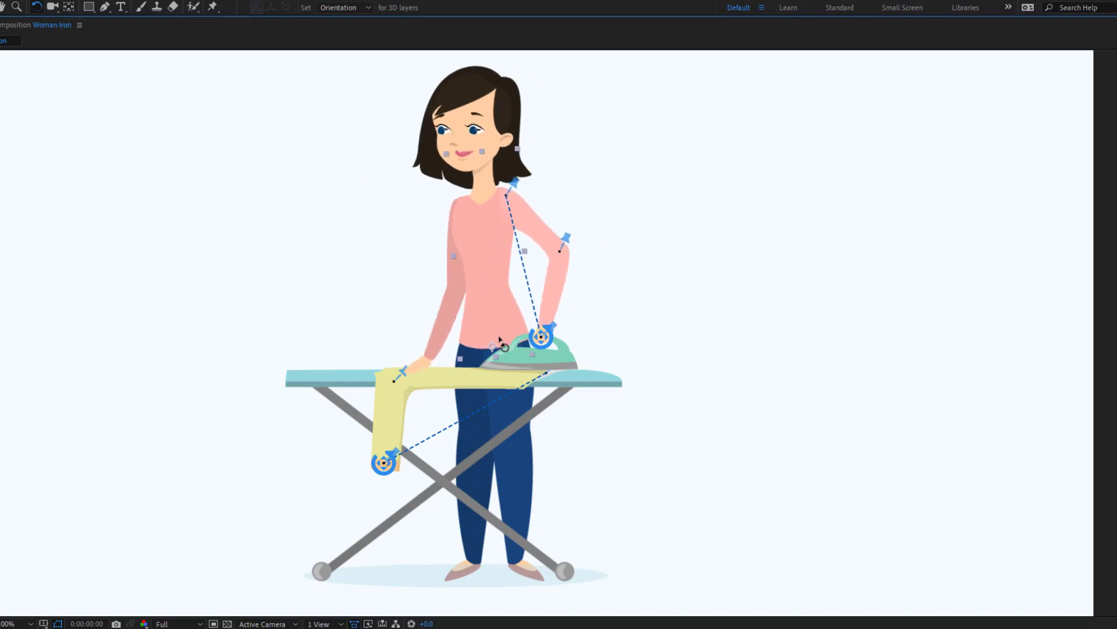
{"action": "left_click_drag", "start_coordinate": [483, 175], "coordinate": [477, 175]}
{"action": "mouse_move", "coordinate": [466, 211]}
{"action": "left_mouse_down"}
{"action": "mouse_move", "coordinate": [470, 221]}
{"action": "mouse_move", "coordinate": [464, 213]}
{"action": "left_mouse_up"}
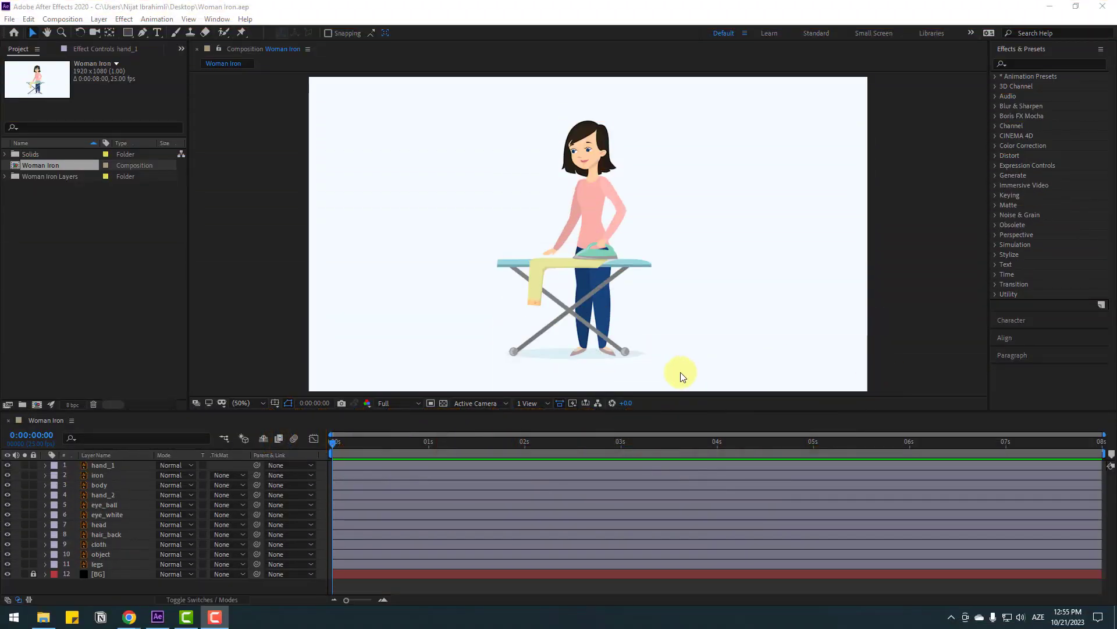
- Solo the hand_1 layer and frame the whole arm close up in the composition view
{"action": "left_click", "coordinate": [619, 208]}
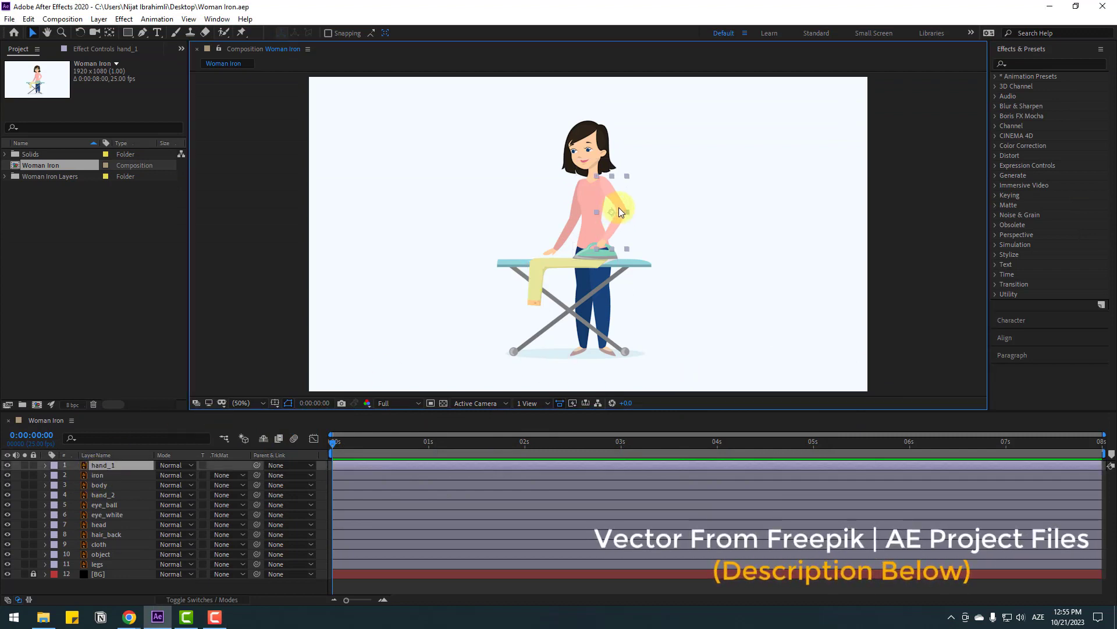
{"action": "left_click", "coordinate": [23, 468]}
{"action": "scroll", "coordinate": [646, 204], "scroll_direction": "up", "scroll_amount": 3}
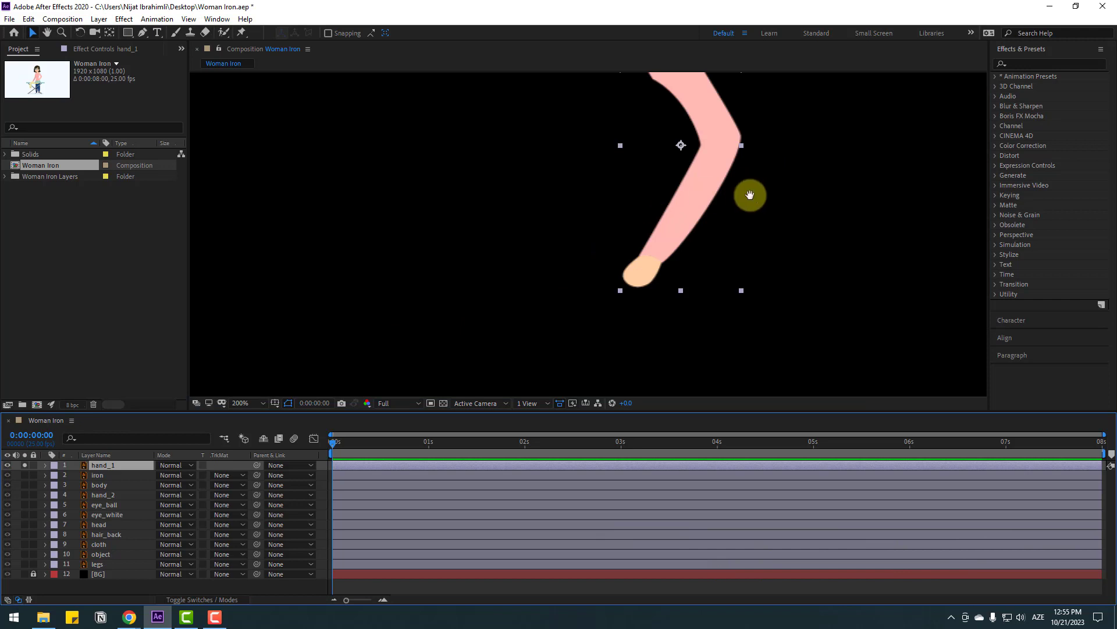
{"action": "scroll", "coordinate": [748, 192], "scroll_direction": "up", "scroll_amount": 1}
{"action": "key", "text": "h"}
{"action": "left_click_drag", "start_coordinate": [748, 192], "coordinate": [625, 258]}
{"action": "key", "text": "v"}
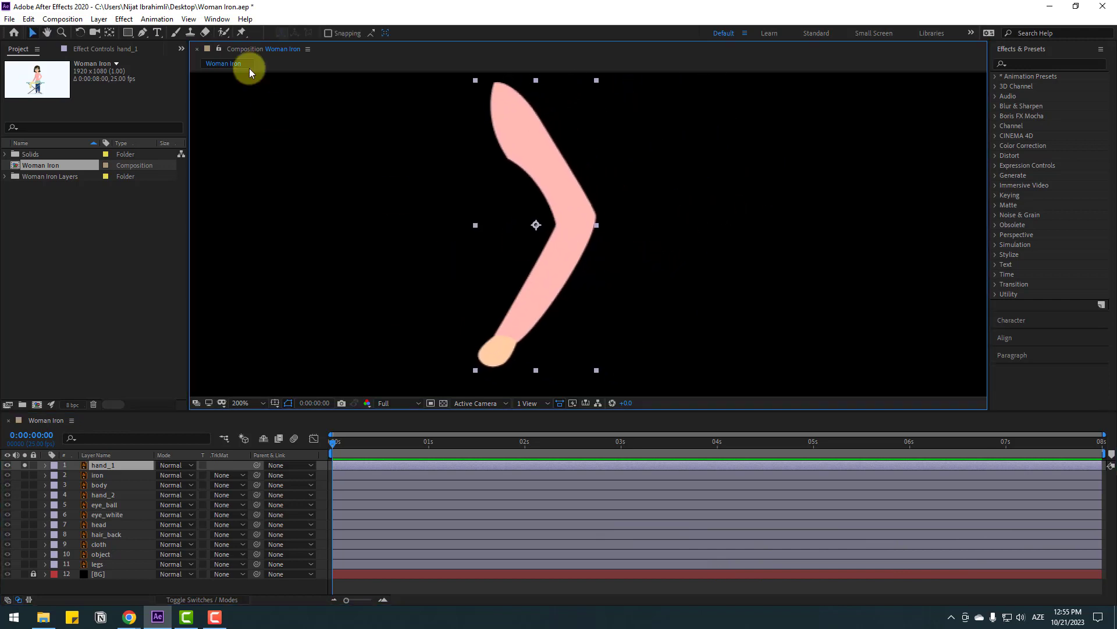
- Place puppet position pins on hand_1 at the shoulder, the elbow and the hand
{"action": "left_click", "coordinate": [242, 34]}
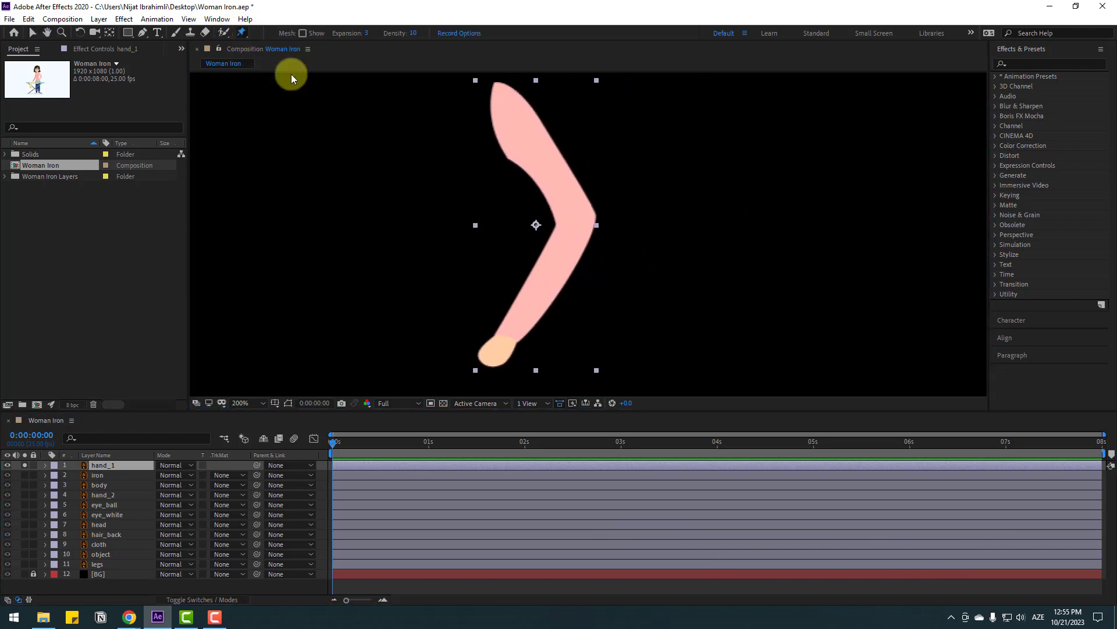
{"action": "left_click", "coordinate": [503, 96]}
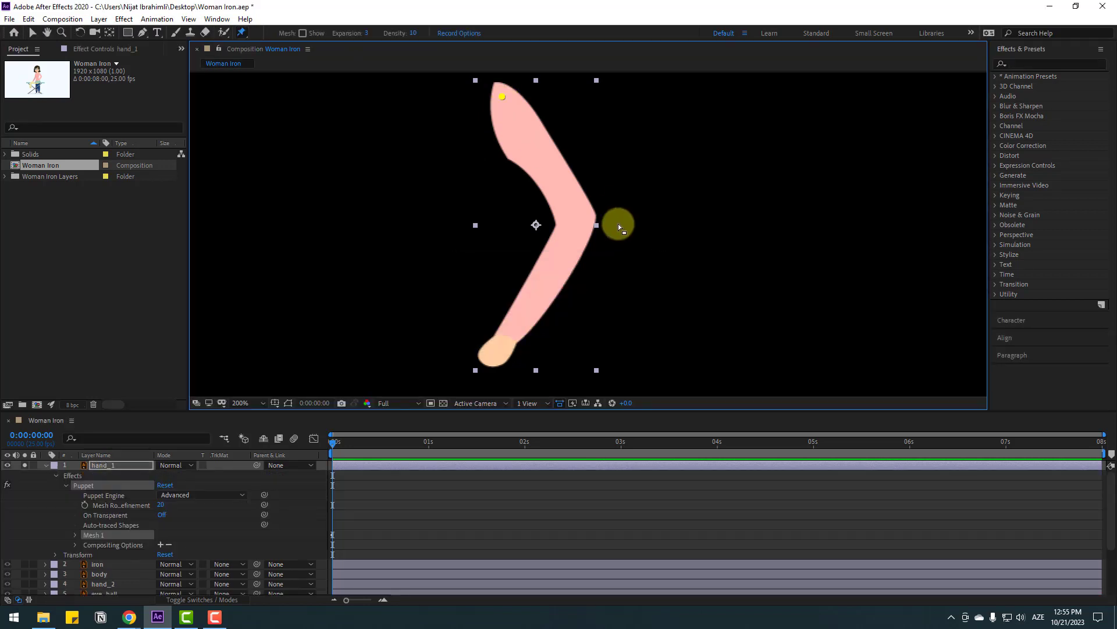
{"action": "left_click", "coordinate": [493, 356]}
{"action": "left_click", "coordinate": [33, 34]}
- Open the Duik Angela script and dock it beside the composition view
{"action": "left_click", "coordinate": [230, 21]}
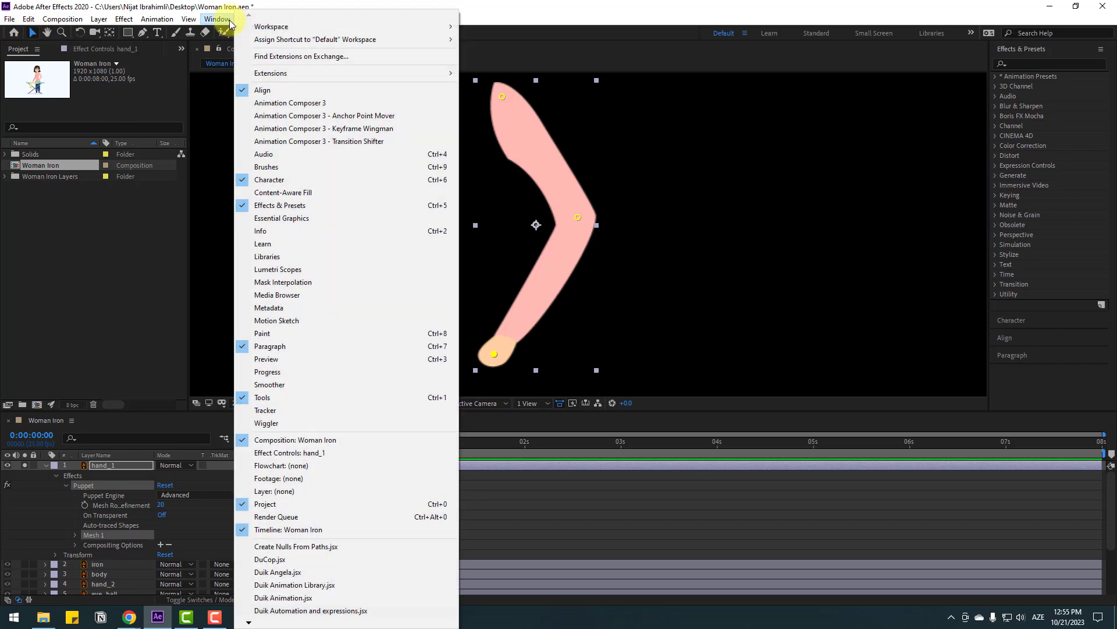
{"action": "left_click", "coordinate": [287, 575]}
{"action": "left_click_drag", "start_coordinate": [908, 69], "coordinate": [758, 93]}
- Add Duik pin layers for the Puppet effect on hand_1
{"action": "left_click", "coordinate": [45, 520]}
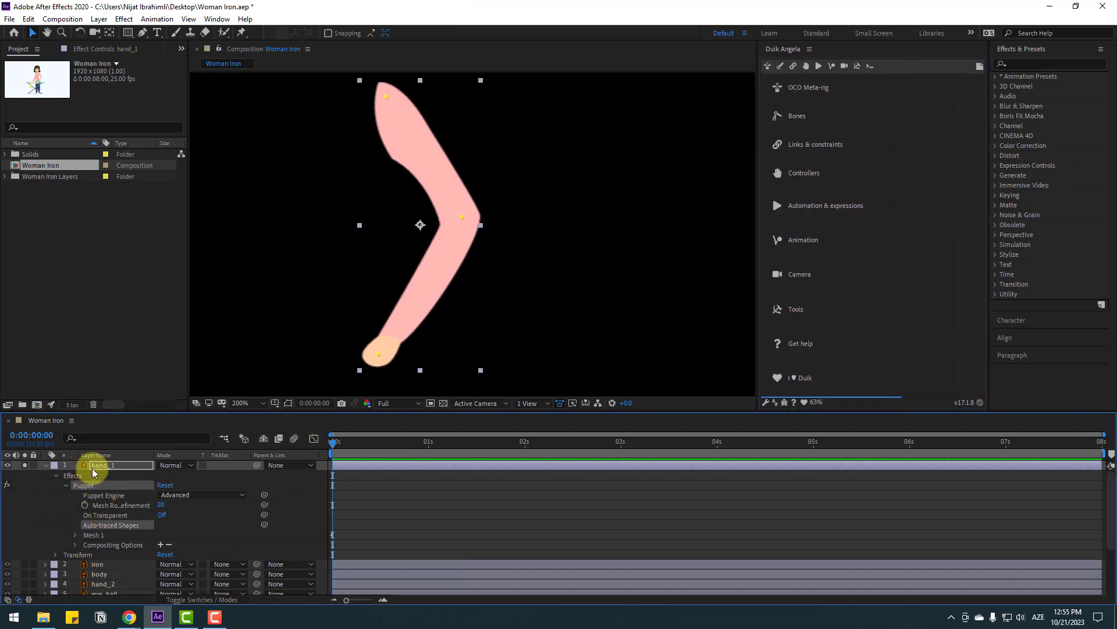
{"action": "left_click", "coordinate": [91, 50]}
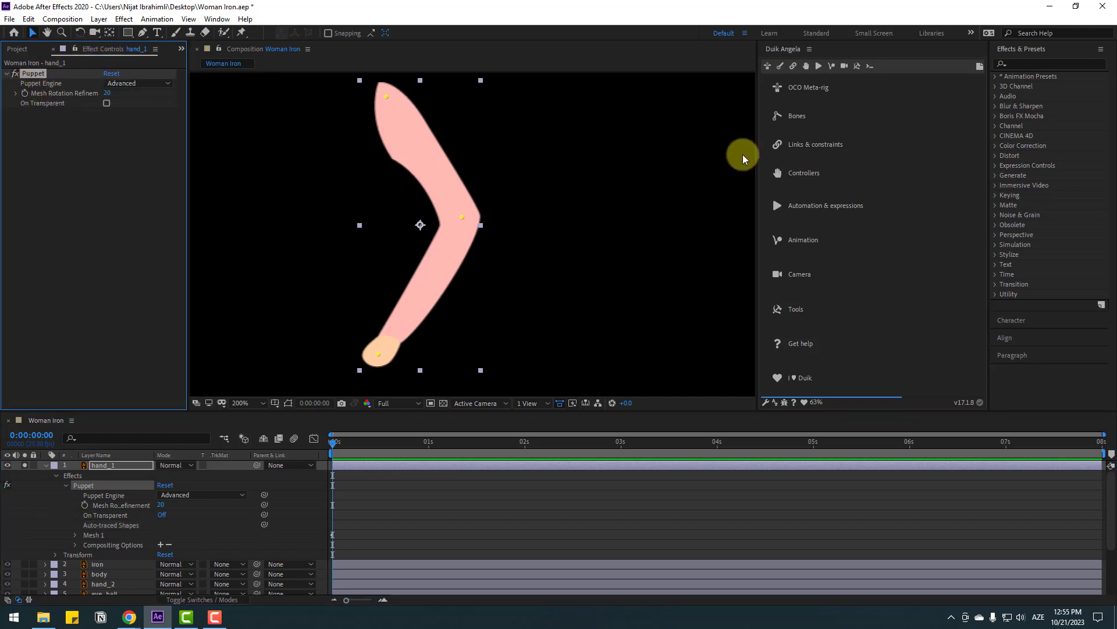
{"action": "left_click", "coordinate": [794, 66]}
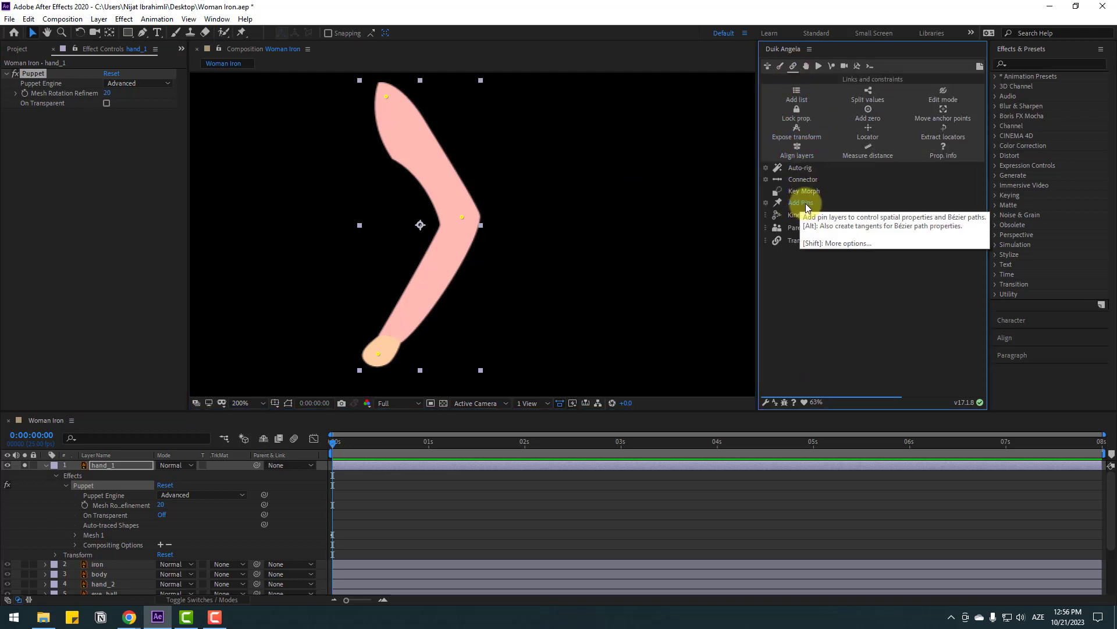
{"action": "left_click", "coordinate": [806, 203]}
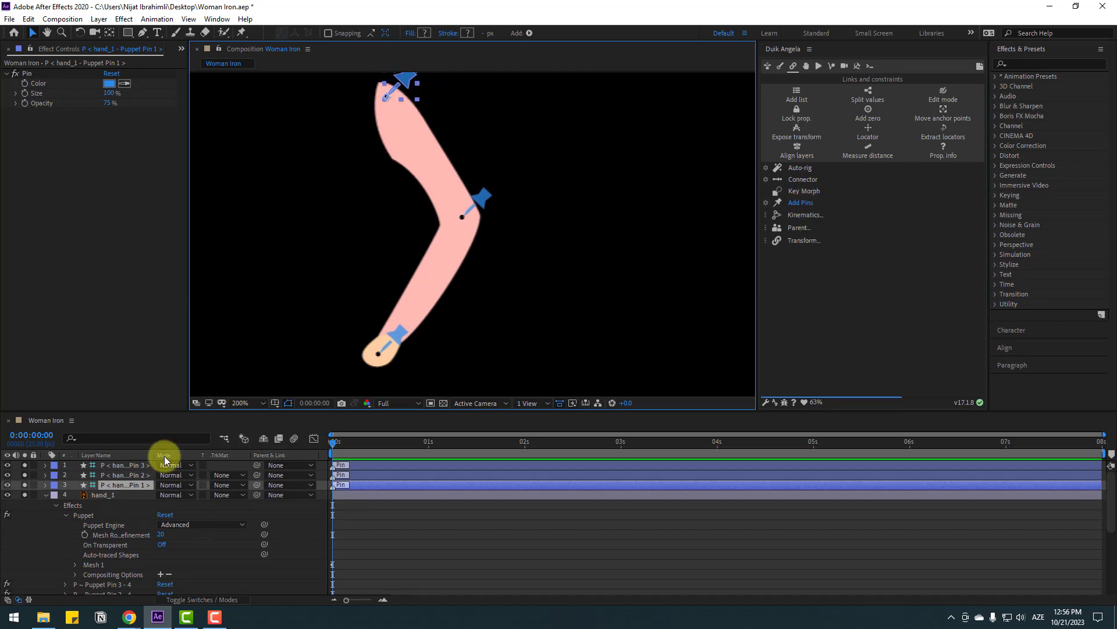
- Parent the hand pin layer (Pin 3) to the elbow pin (Pin 2), and the elbow pin to the shoulder pin (Pin 1)
{"action": "left_click", "coordinate": [121, 466]}
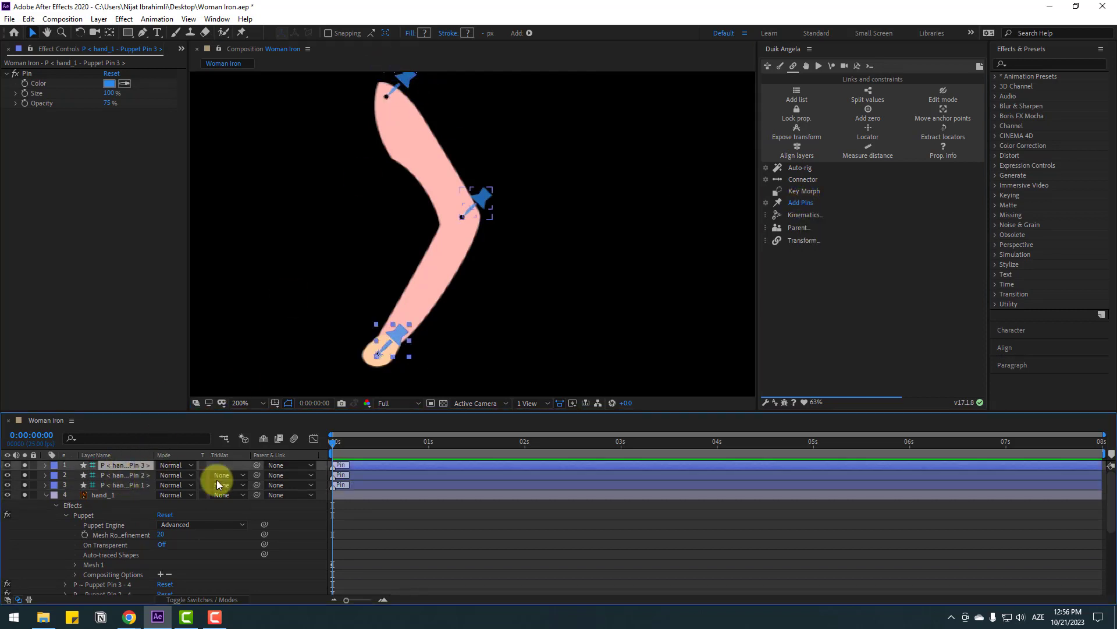
{"action": "left_click_drag", "start_coordinate": [256, 465], "coordinate": [108, 474]}
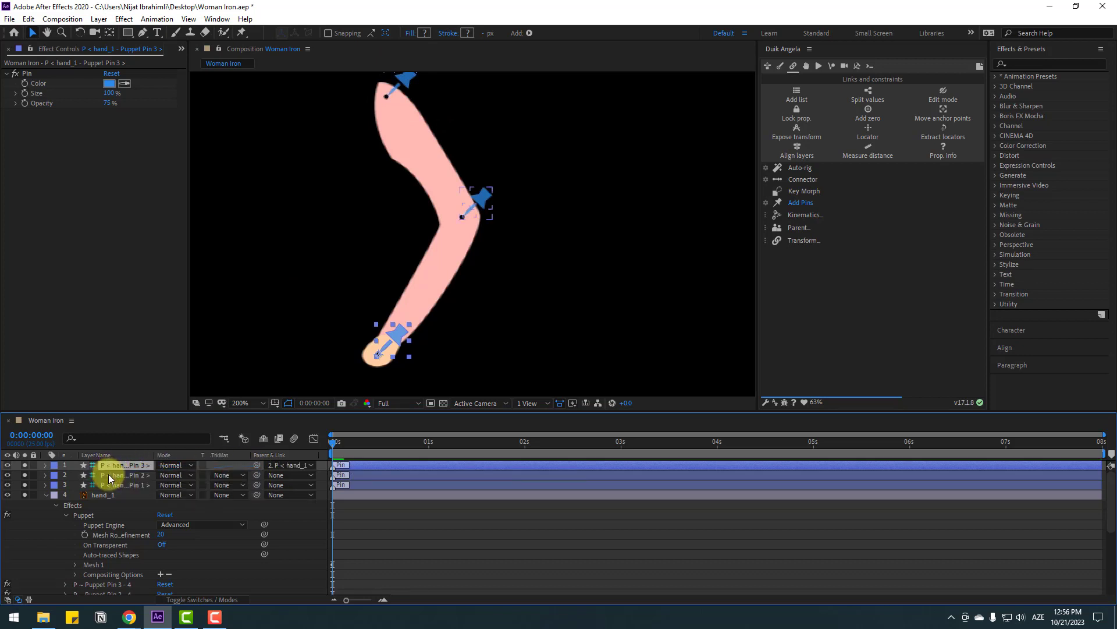
{"action": "left_click", "coordinate": [108, 473]}
{"action": "left_click_drag", "start_coordinate": [257, 474], "coordinate": [114, 485]}
- Collapse the hand_1 layer's properties and parent the shoulder pin layer (Pin 1) to body
{"action": "left_click", "coordinate": [39, 502]}
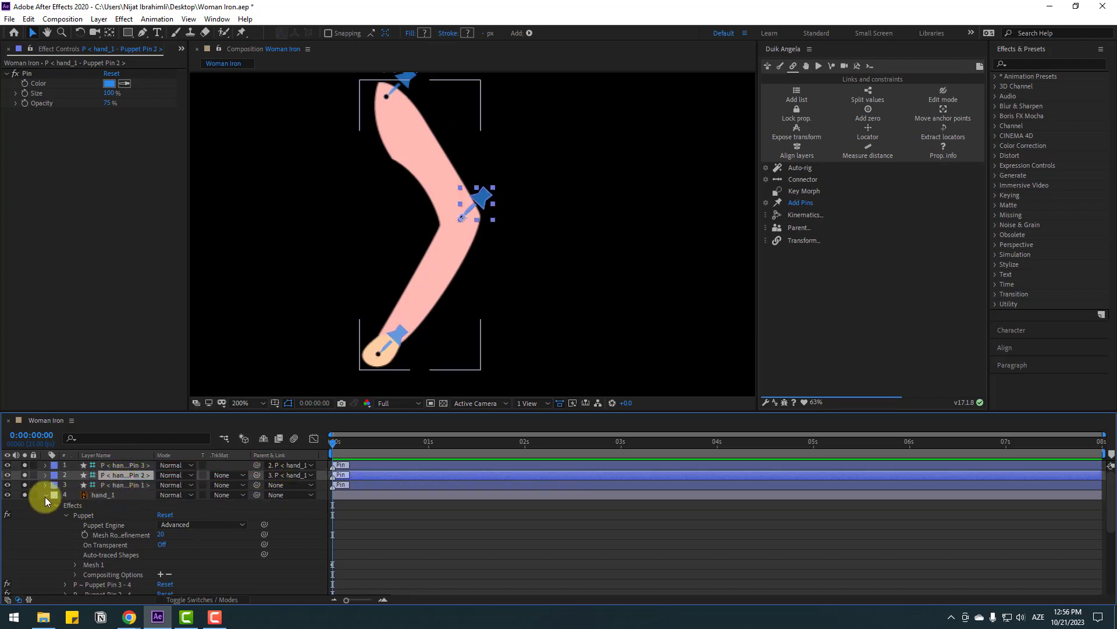
{"action": "left_click", "coordinate": [45, 495]}
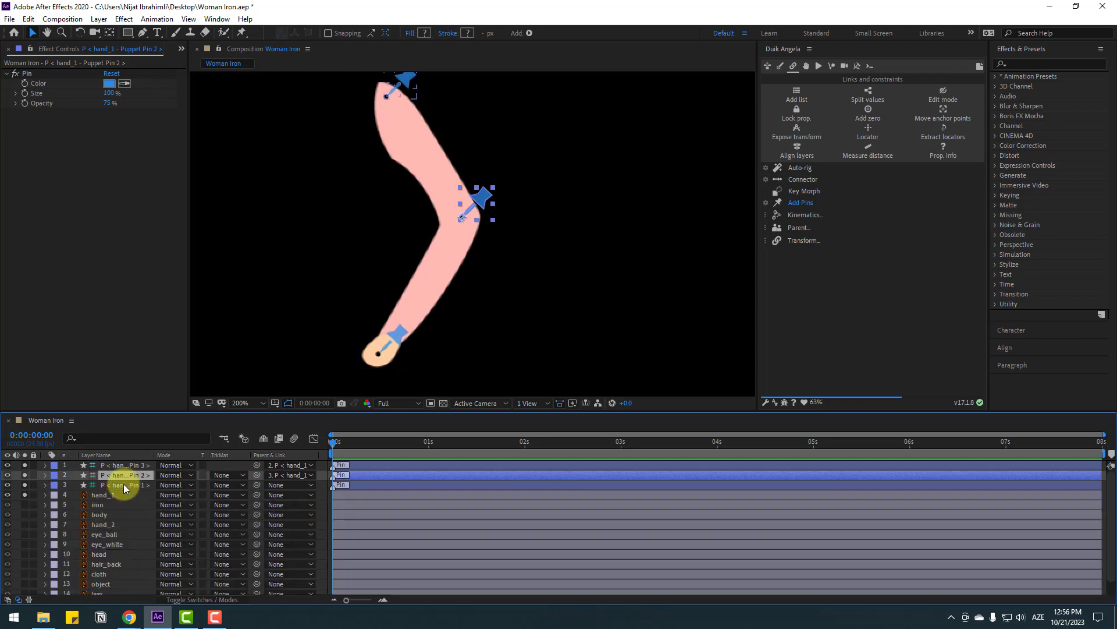
{"action": "left_click", "coordinate": [123, 484]}
{"action": "left_click_drag", "start_coordinate": [255, 484], "coordinate": [100, 516]}
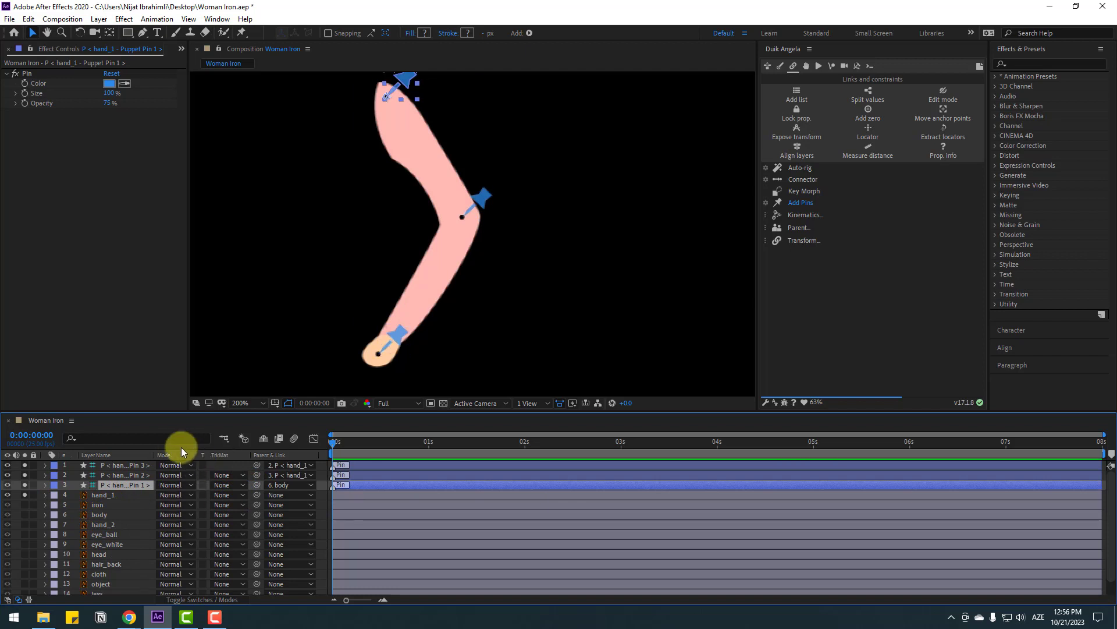
- Create a Duik IK rig from the three hand_1 pin layers, with the layer switches displayed
{"action": "left_click", "coordinate": [195, 601]}
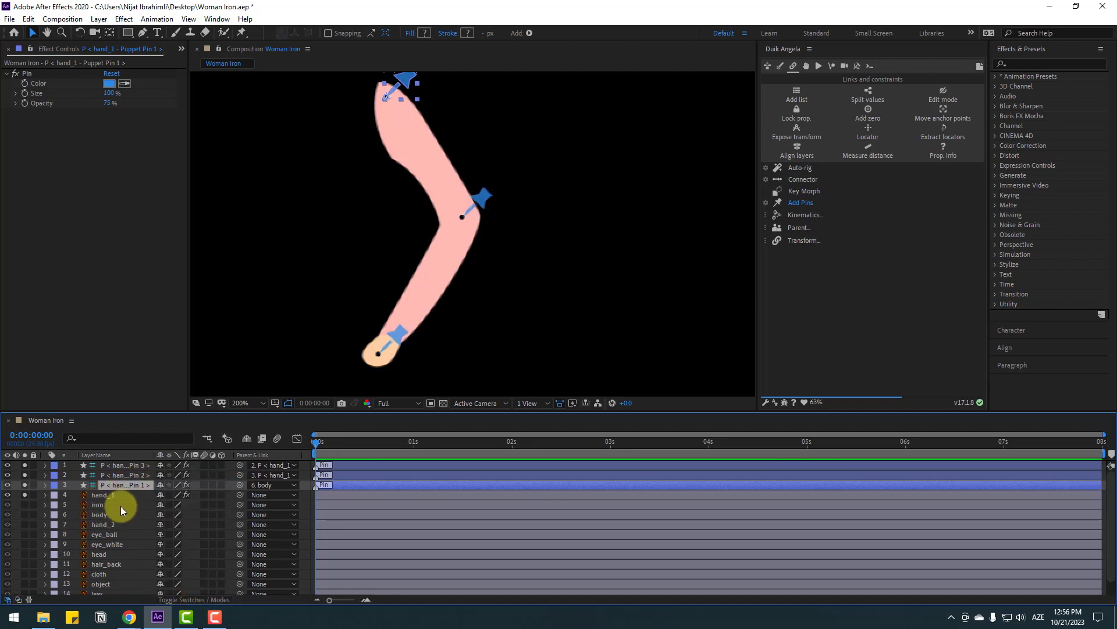
{"action": "left_click", "coordinate": [119, 476]}
{"action": "left_click", "coordinate": [121, 465], "text": "ctrl"}
{"action": "left_click", "coordinate": [119, 483], "text": "ctrl"}
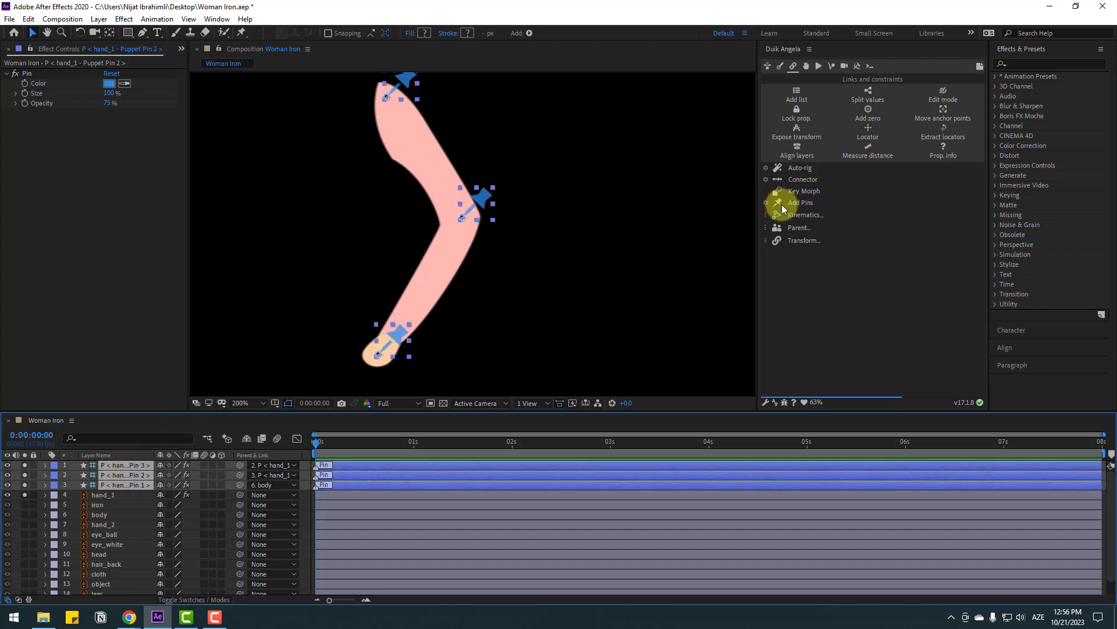
{"action": "left_click", "coordinate": [808, 216]}
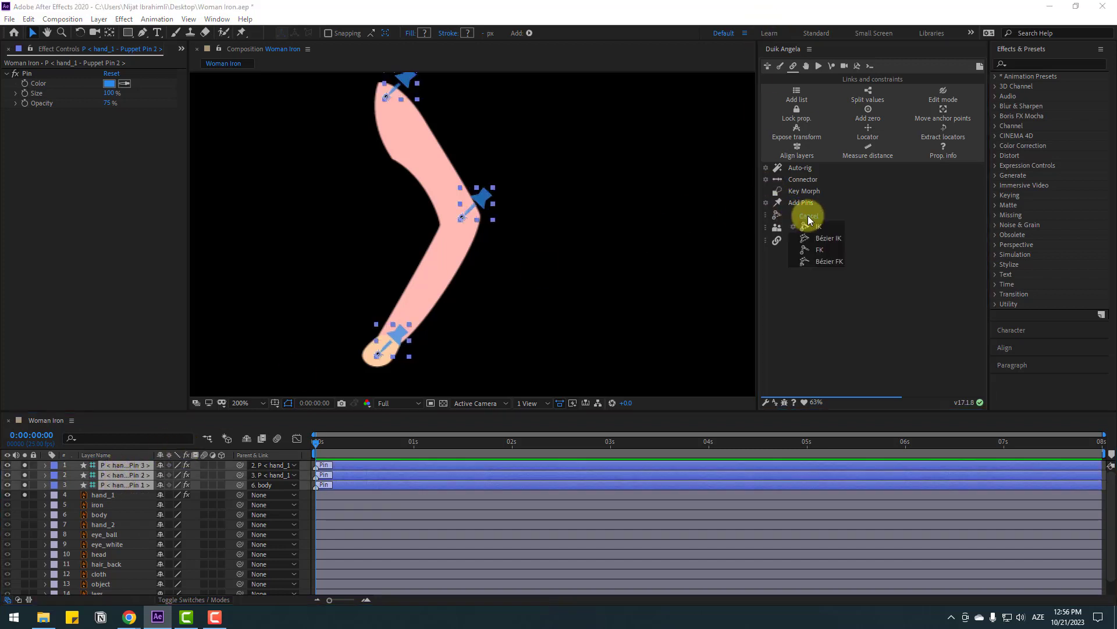
{"action": "left_click", "coordinate": [822, 226]}
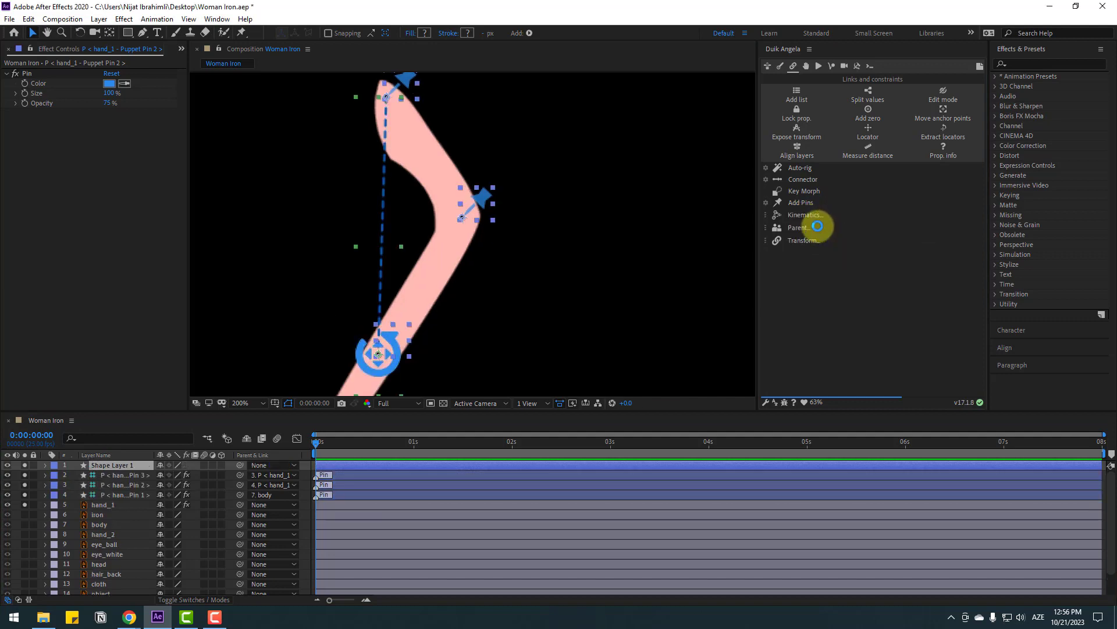
{"action": "left_click", "coordinate": [662, 296]}
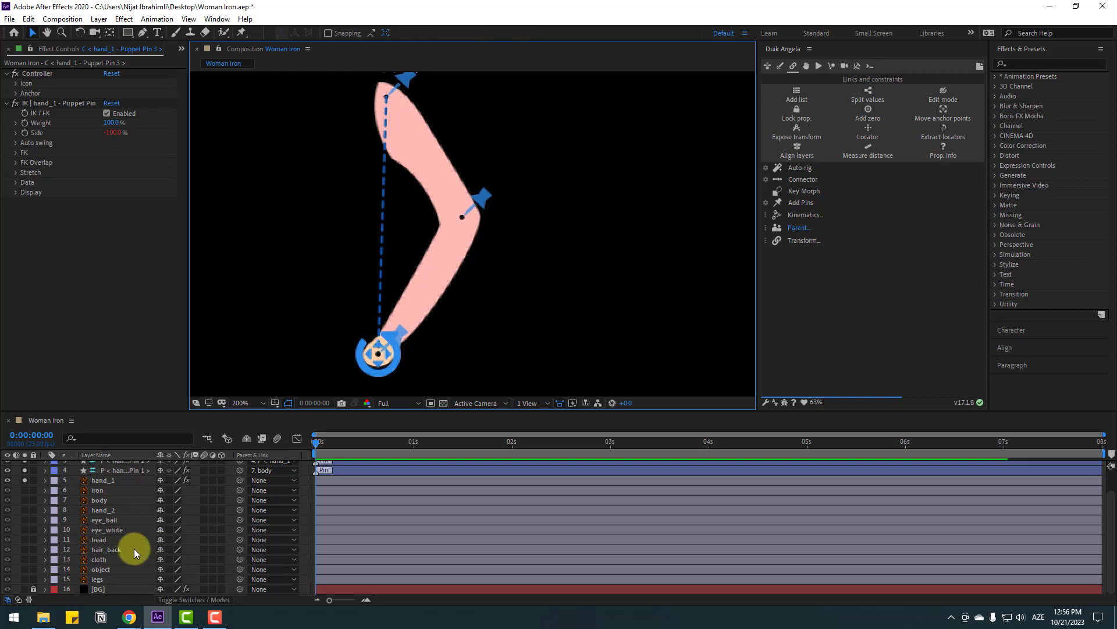
- Test the arm's IK rig by moving the hand controller up and away from the elbow
{"action": "scroll", "coordinate": [134, 548], "scroll_direction": "up", "scroll_amount": 2}
{"action": "left_click", "coordinate": [117, 466]}
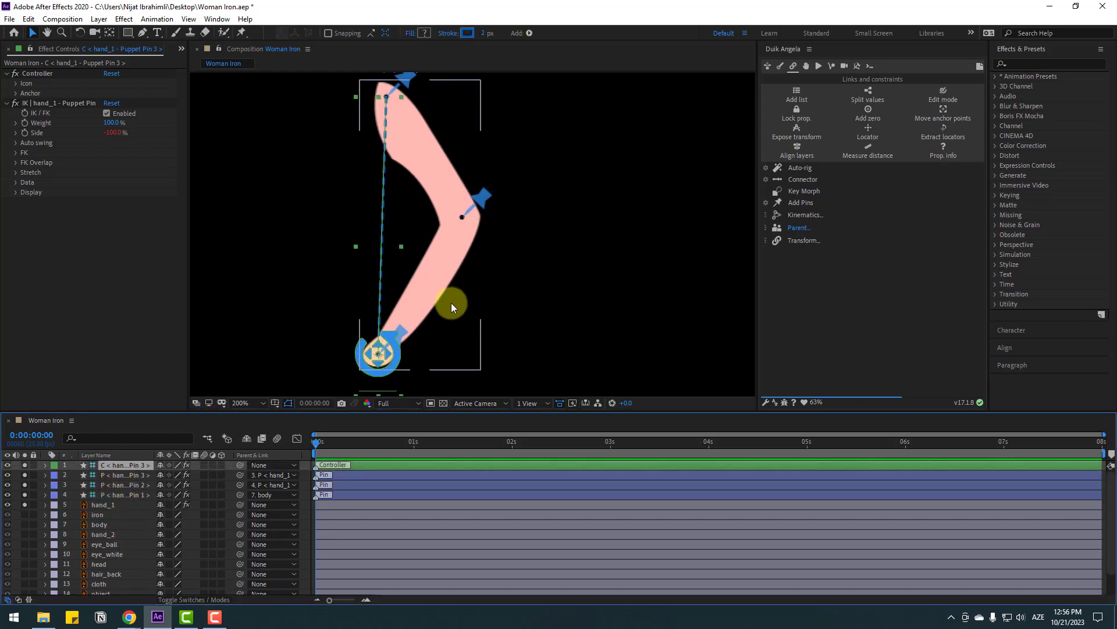
{"action": "left_click_drag", "start_coordinate": [395, 365], "coordinate": [362, 320]}
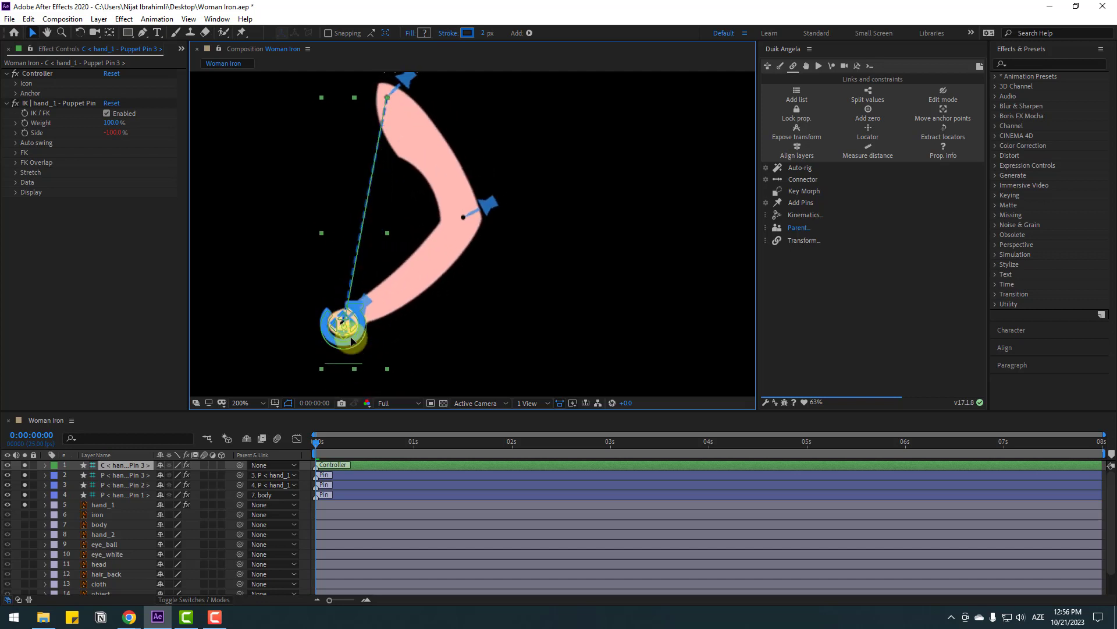
- Turn off solo for the controller, the three pin layers and hand_1
{"action": "left_click", "coordinate": [57, 487]}
{"action": "left_click_drag", "start_coordinate": [31, 498], "coordinate": [21, 465]}
{"action": "left_click", "coordinate": [24, 464]}
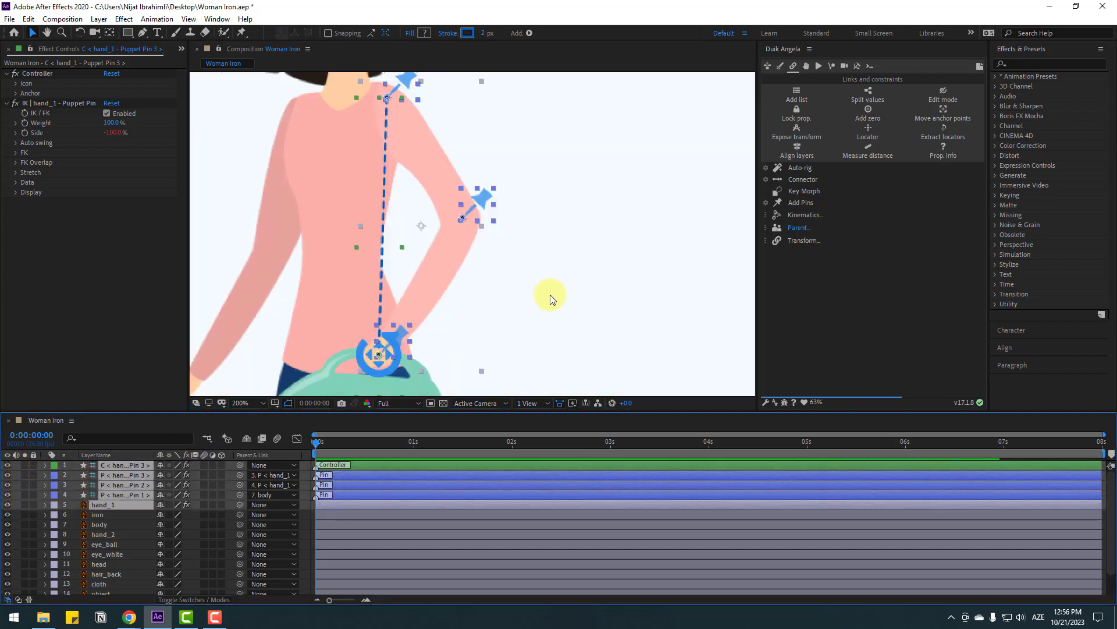
- Parent the iron layer to the hand_1 IK controller
{"action": "left_click", "coordinate": [106, 544]}
{"action": "left_click", "coordinate": [118, 467]}
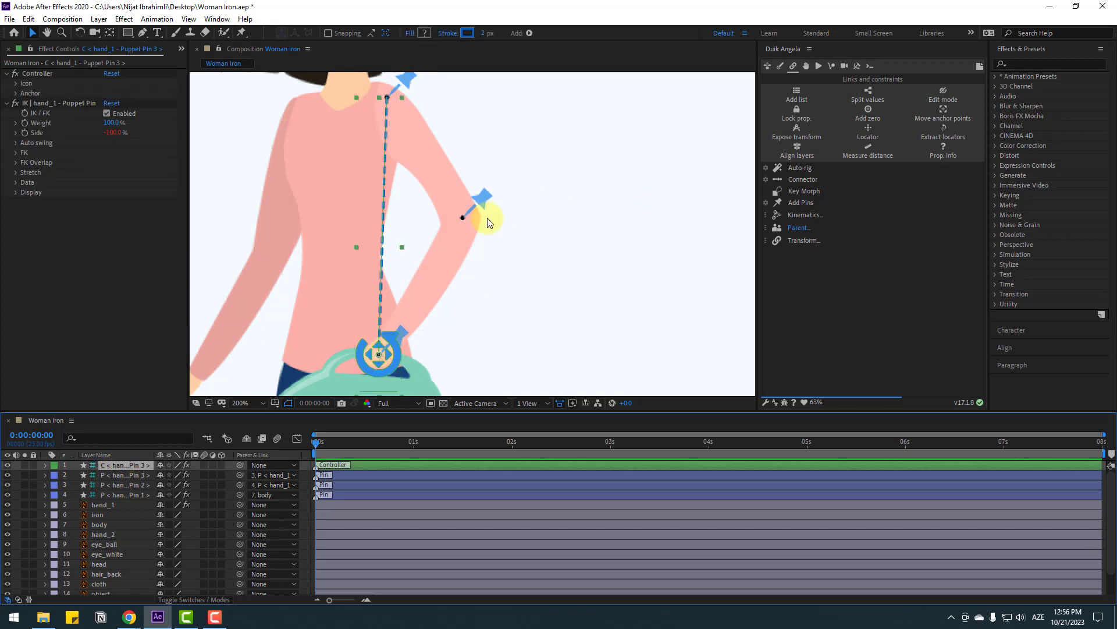
{"action": "left_click_drag", "start_coordinate": [487, 218], "coordinate": [544, 245]}
{"action": "left_click_drag", "start_coordinate": [486, 348], "coordinate": [543, 337]}
{"action": "key", "text": "comma"}
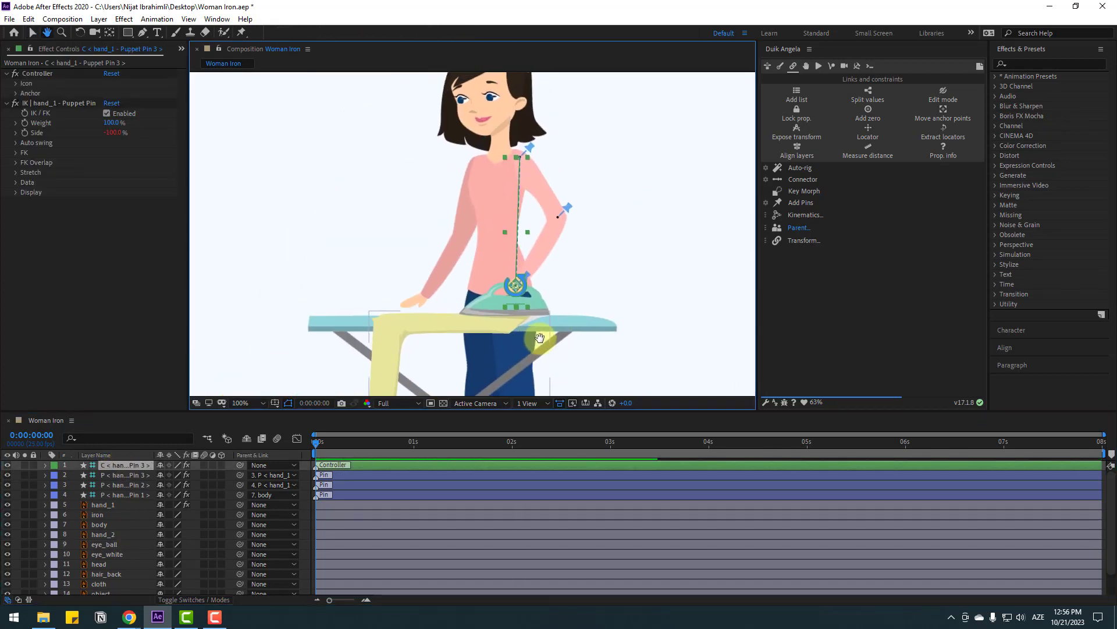
{"action": "left_click", "coordinate": [98, 515]}
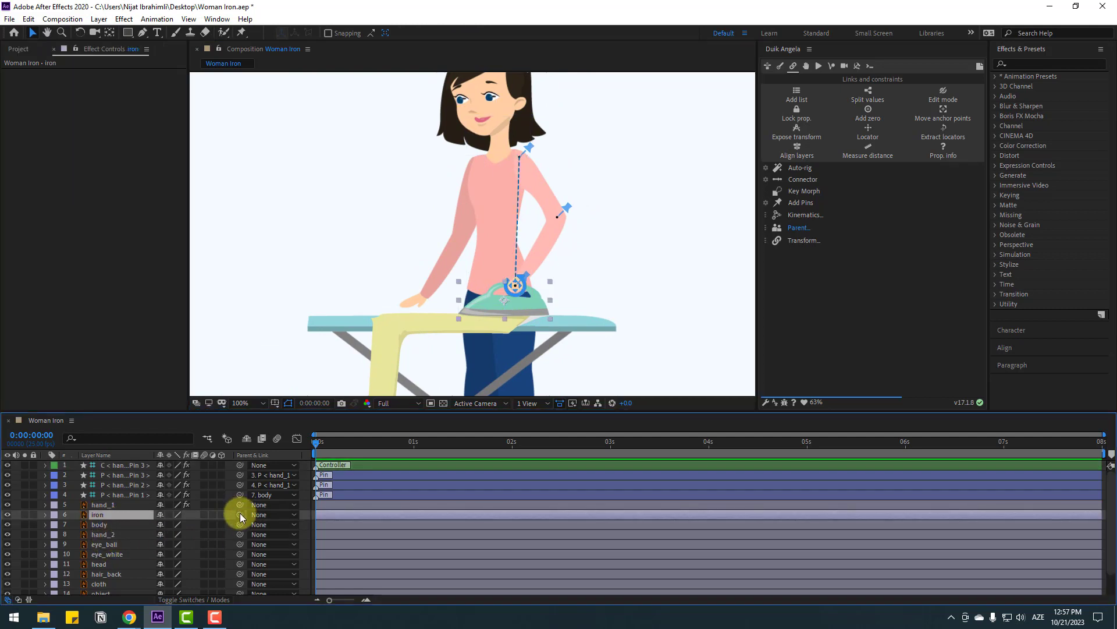
{"action": "left_click_drag", "start_coordinate": [240, 515], "coordinate": [115, 464]}
- Rename the IK controller layer to Controller_hand_1 and give it a red label colour
{"action": "left_click", "coordinate": [117, 466]}
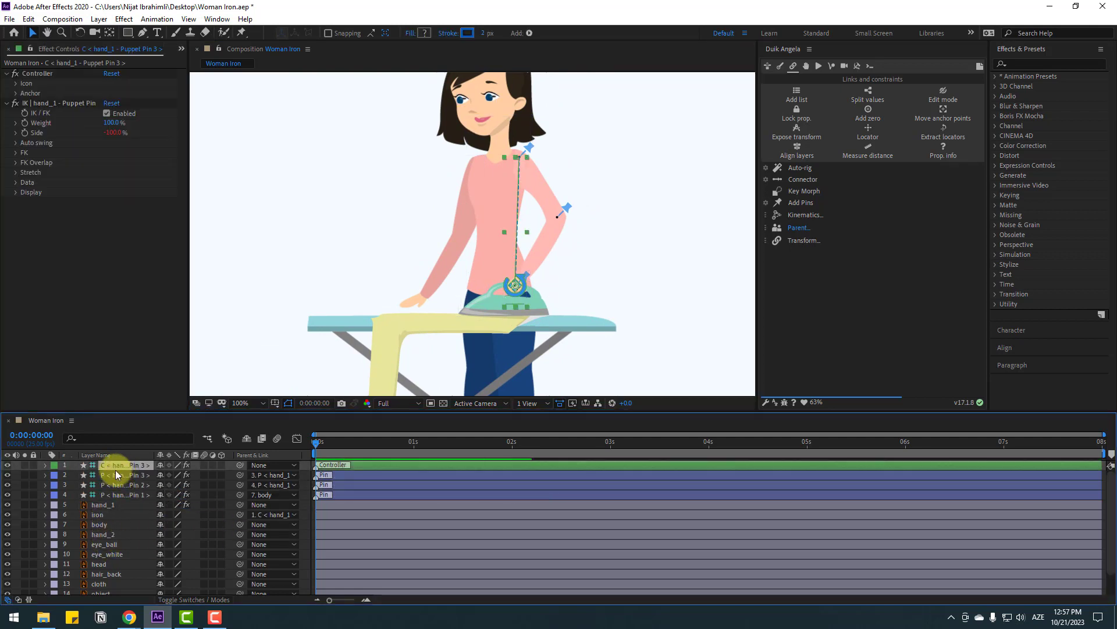
{"action": "key", "text": "Return"}
{"action": "type", "text": "Contro"}
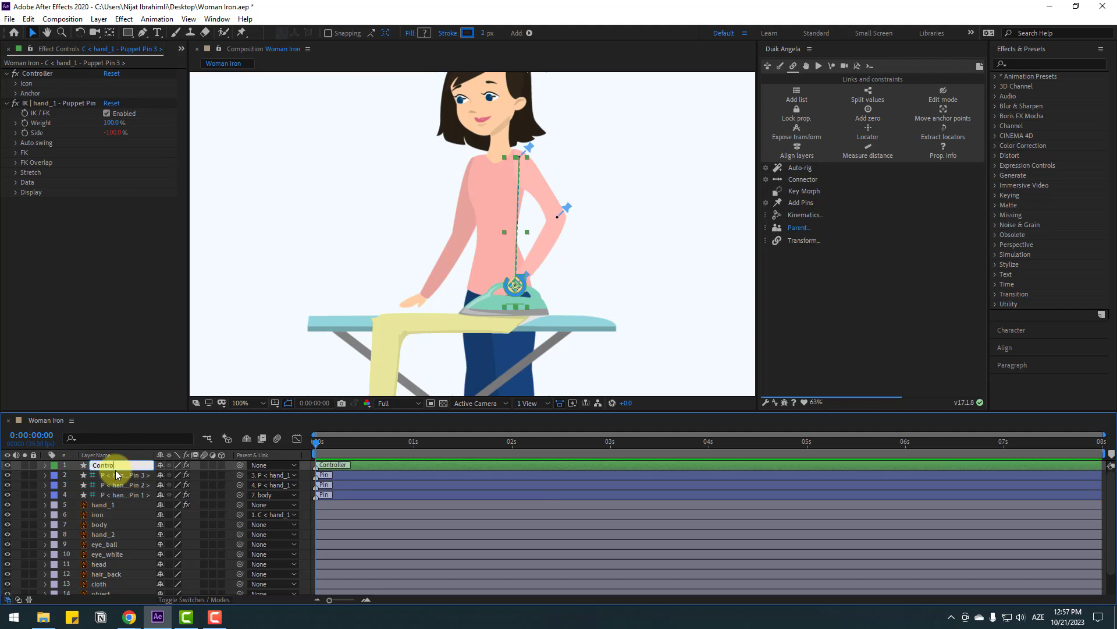
{"action": "type", "text": "ller_hand_1"}
{"action": "key", "text": "Return"}
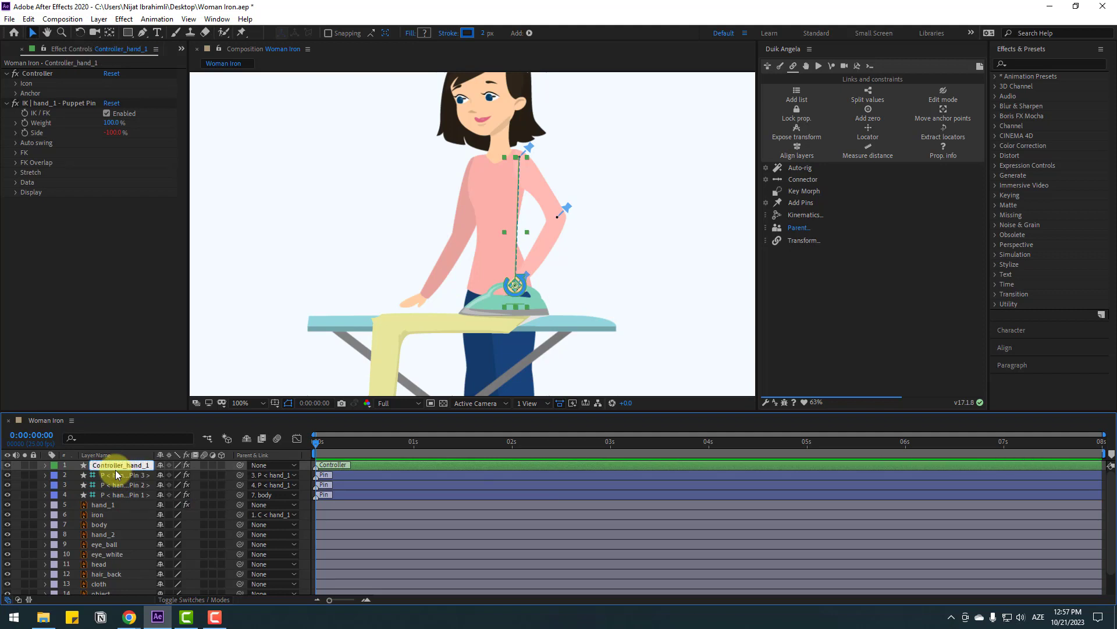
{"action": "left_click", "coordinate": [54, 467]}
{"action": "left_click", "coordinate": [76, 270]}
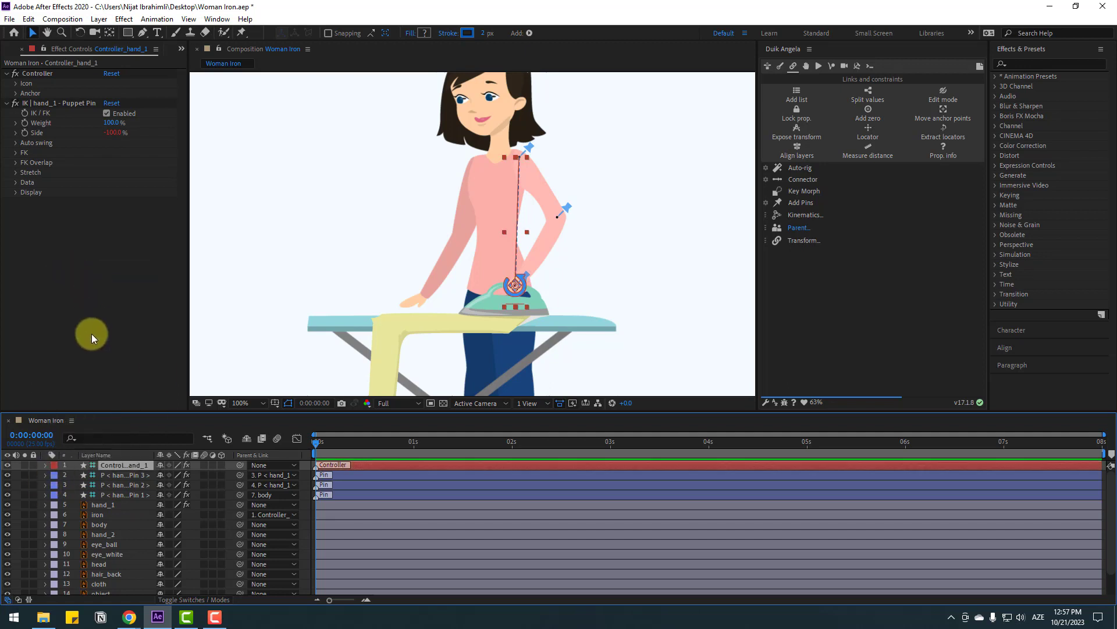
- Test the hand controller by moving the hand and the iron together
{"action": "left_click", "coordinate": [312, 217]}
{"action": "scroll", "coordinate": [514, 289], "scroll_direction": "up", "scroll_amount": 1}
{"action": "left_click", "coordinate": [558, 330]}
{"action": "mouse_move", "coordinate": [557, 330]}
{"action": "left_mouse_down"}
{"action": "mouse_move", "coordinate": [506, 281]}
{"action": "mouse_move", "coordinate": [500, 248]}
{"action": "mouse_move", "coordinate": [483, 285]}
{"action": "mouse_move", "coordinate": [492, 259]}
{"action": "mouse_move", "coordinate": [497, 300]}
{"action": "mouse_move", "coordinate": [482, 304]}
{"action": "left_mouse_up"}
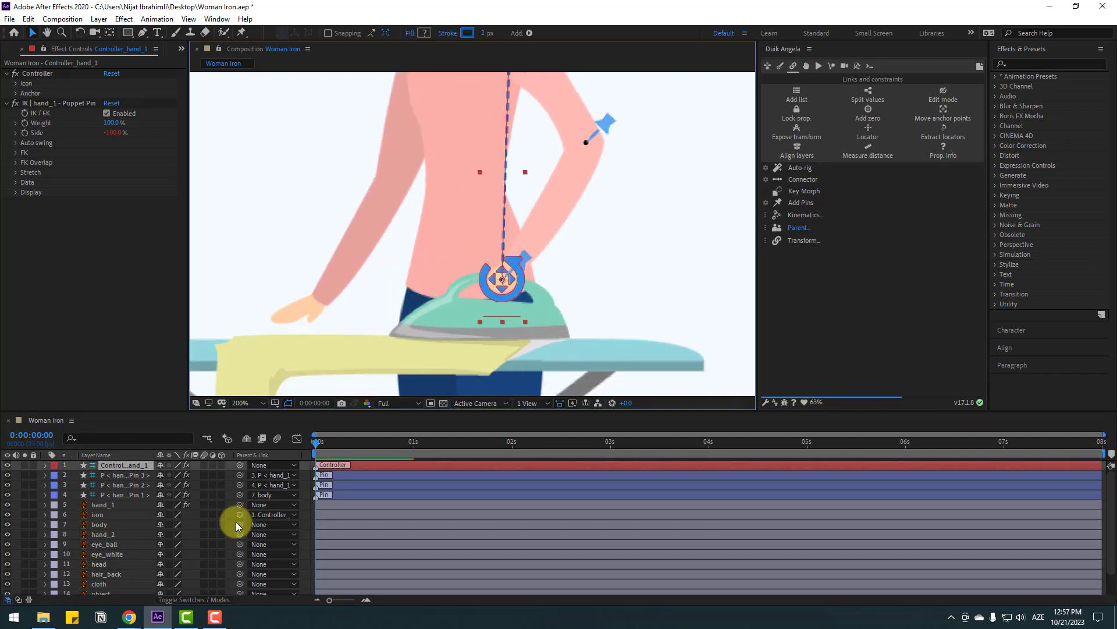
- Rotate the body layer slightly clockwise about its current anchor point
{"action": "left_click", "coordinate": [101, 527]}
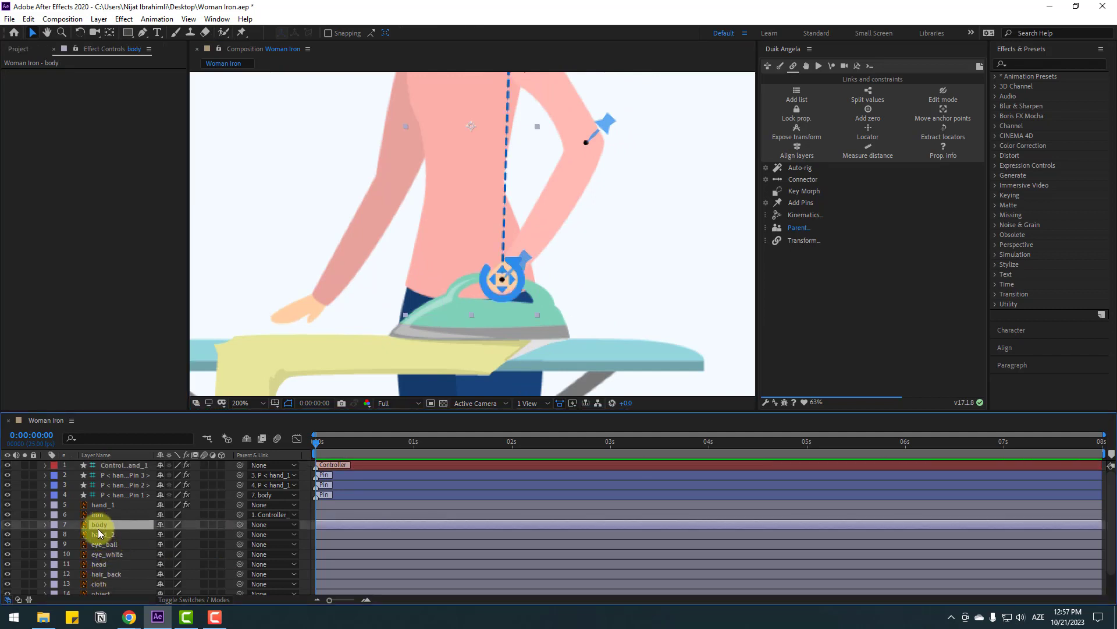
{"action": "key", "text": "r"}
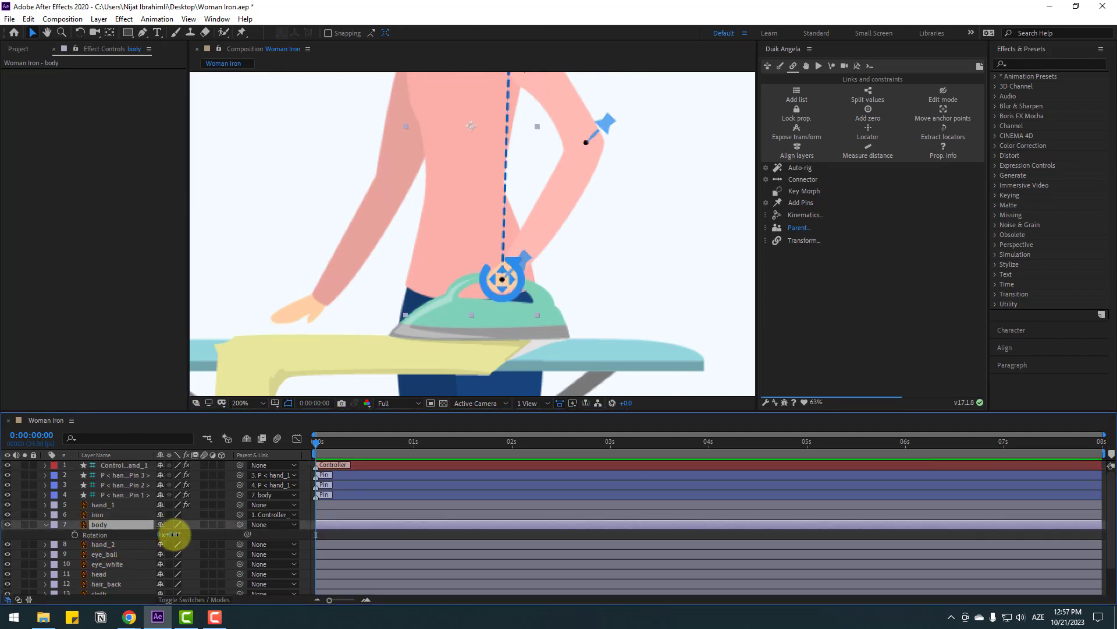
{"action": "mouse_move", "coordinate": [174, 533]}
{"action": "left_mouse_down"}
{"action": "mouse_move", "coordinate": [164, 531]}
{"action": "mouse_move", "coordinate": [182, 536]}
{"action": "left_mouse_up"}
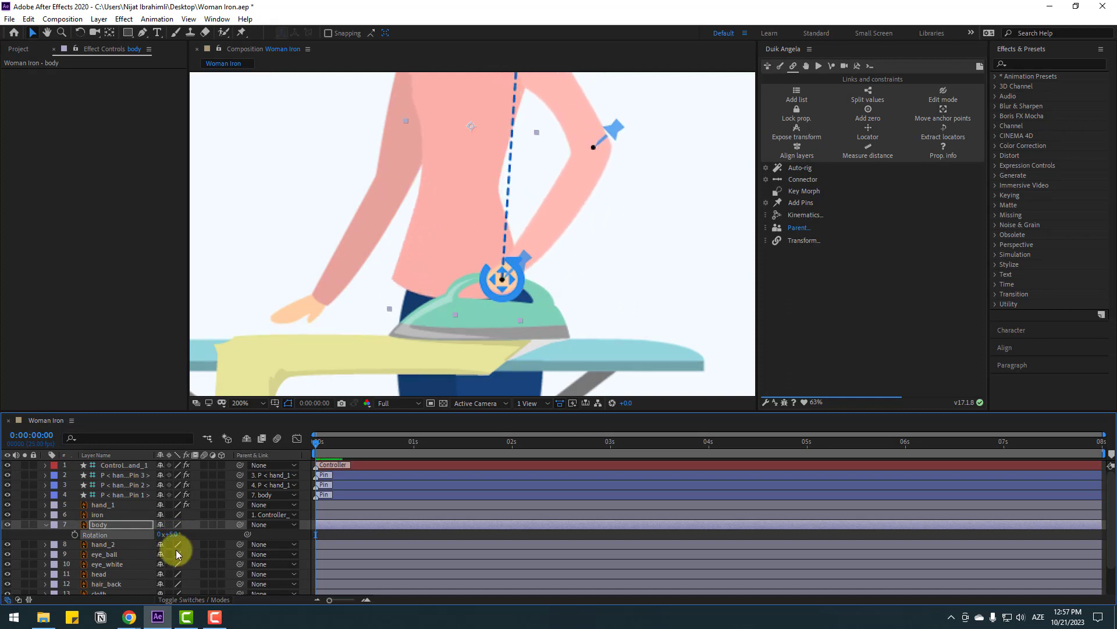
- Undo the last body rotation and move the body layer's anchor point down to the centre of the shirt's hem
{"action": "key", "text": "ctrl+z"}
{"action": "left_click", "coordinate": [24, 524]}
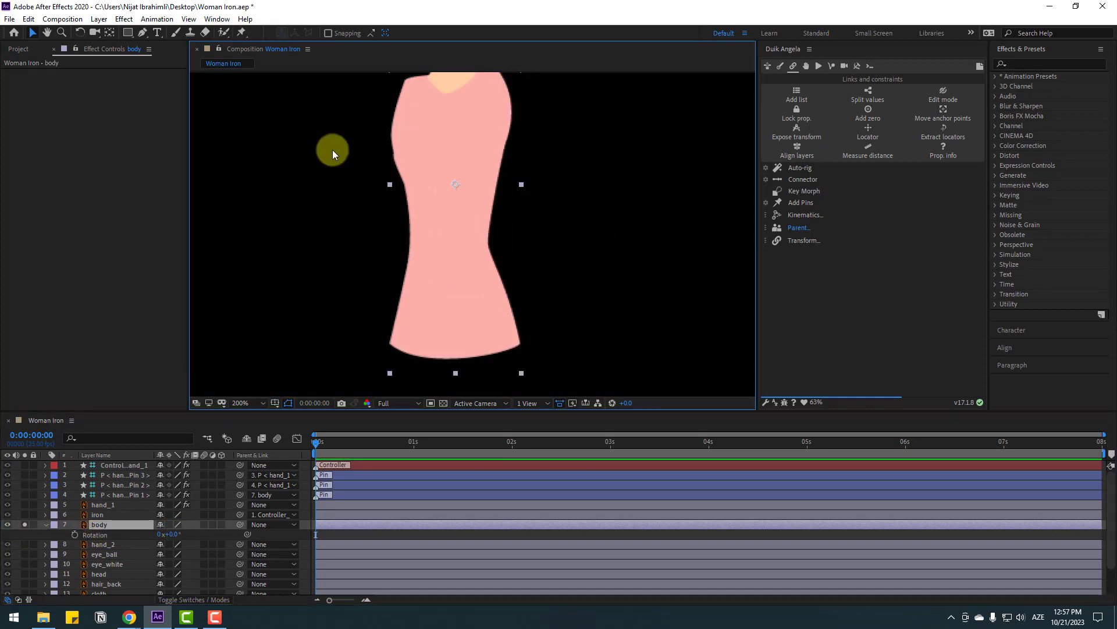
{"action": "left_click", "coordinate": [110, 36]}
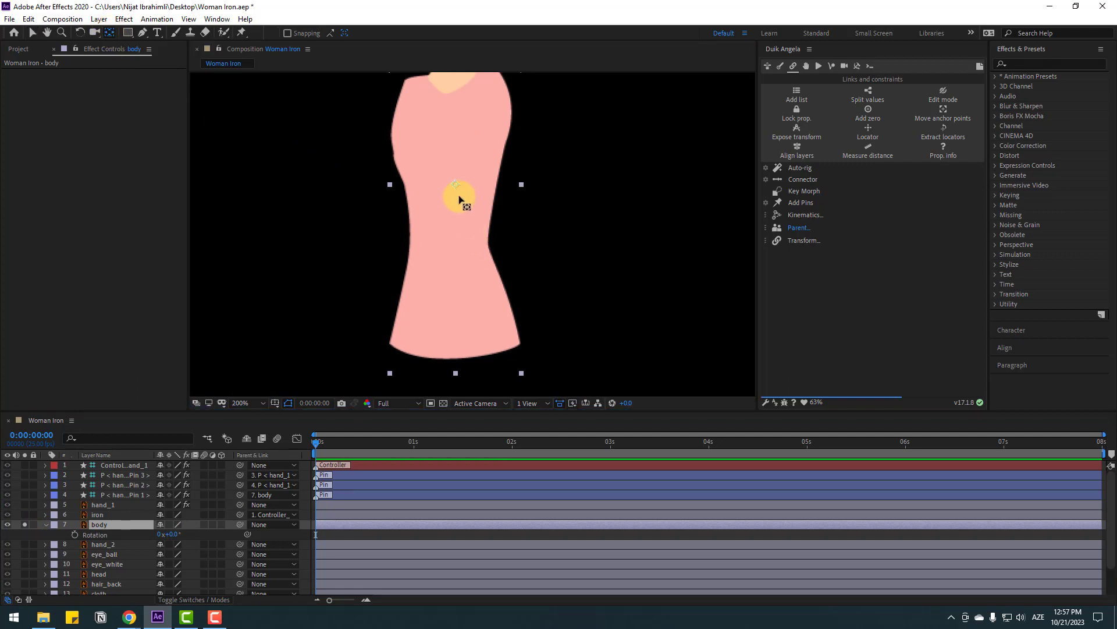
{"action": "left_click_drag", "start_coordinate": [456, 188], "coordinate": [450, 349]}
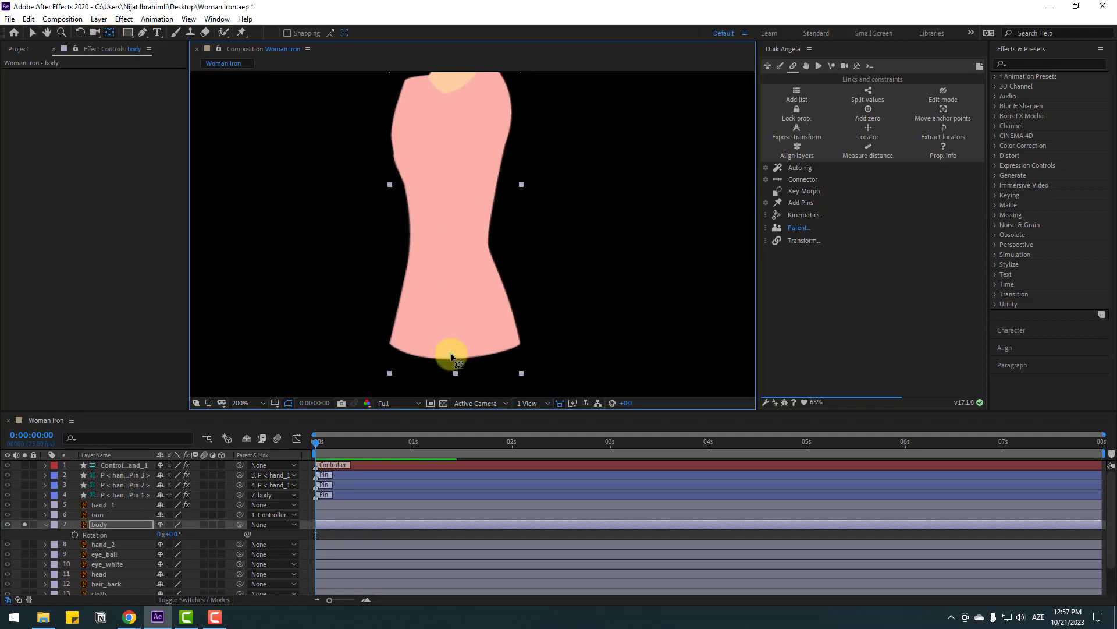
{"action": "left_click", "coordinate": [33, 34]}
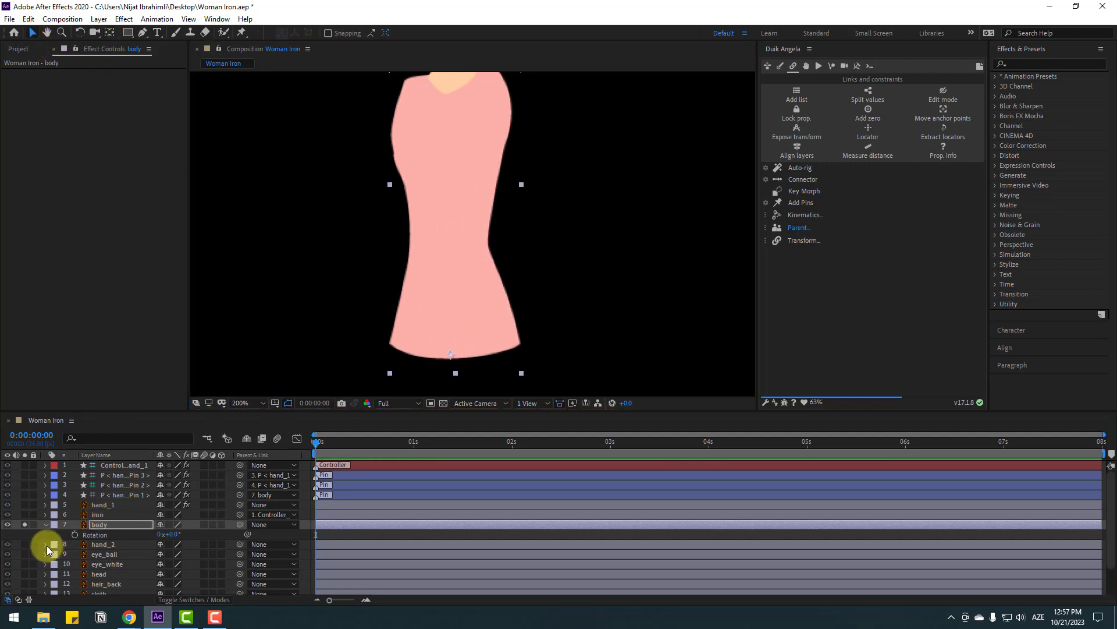
{"action": "left_click", "coordinate": [25, 525]}
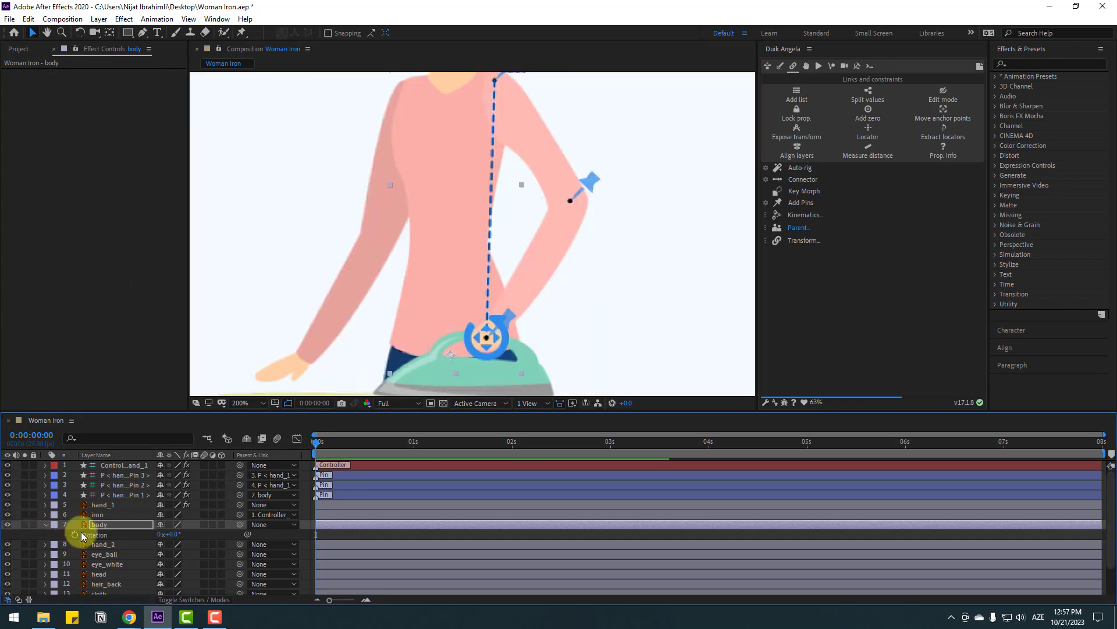
- Test the body layer's rotation about its new anchor point with the whole character in view
{"action": "mouse_move", "coordinate": [171, 533]}
{"action": "left_mouse_down"}
{"action": "mouse_move", "coordinate": [181, 538]}
{"action": "mouse_move", "coordinate": [170, 532]}
{"action": "left_mouse_up"}
{"action": "left_click", "coordinate": [253, 402]}
{"action": "left_click", "coordinate": [261, 209]}
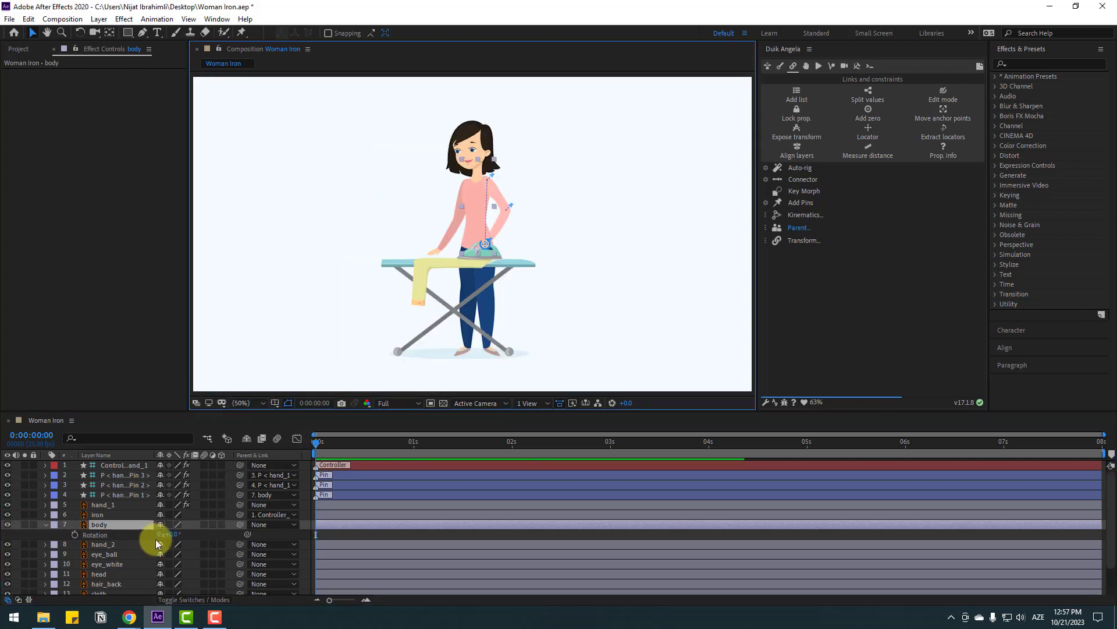
- Parent hand_2 to the body layer, and parent eye_ball, eye_white and hair_back to the head layer
{"action": "left_click", "coordinate": [106, 545]}
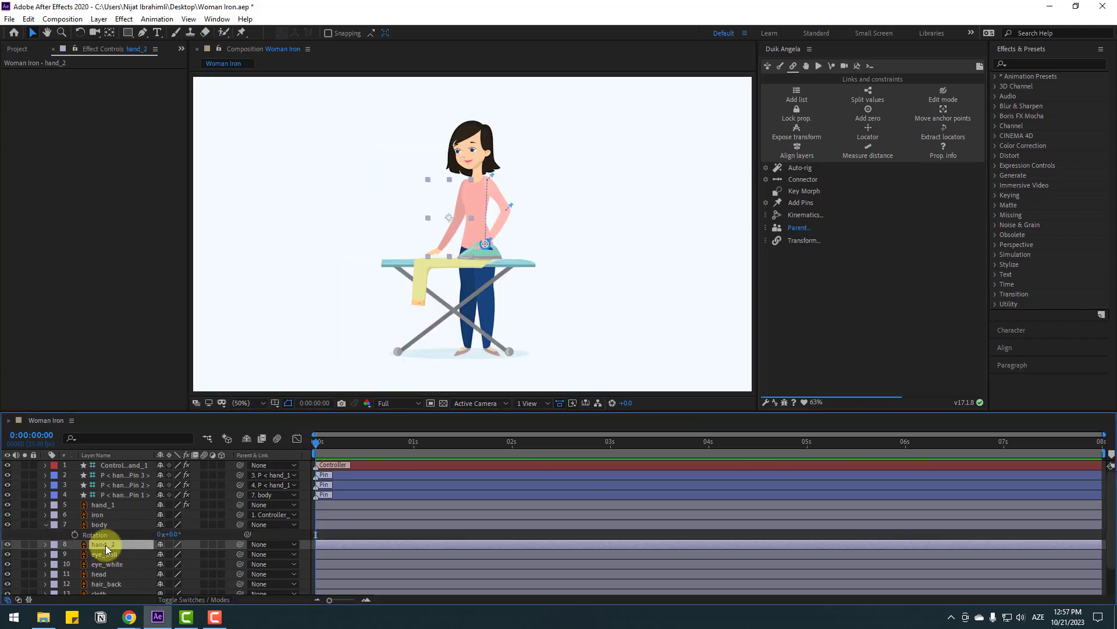
{"action": "left_click_drag", "start_coordinate": [239, 546], "coordinate": [89, 523]}
{"action": "scroll", "coordinate": [123, 556], "scroll_direction": "down", "scroll_amount": 1}
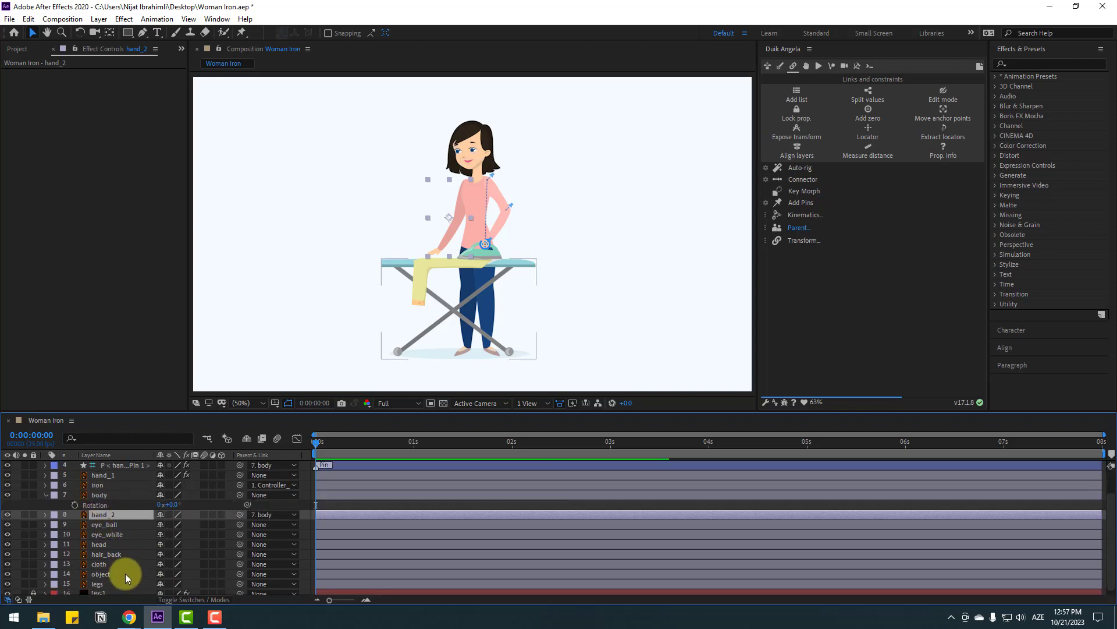
{"action": "left_click", "coordinate": [105, 525]}
{"action": "left_click", "coordinate": [105, 534], "text": "ctrl"}
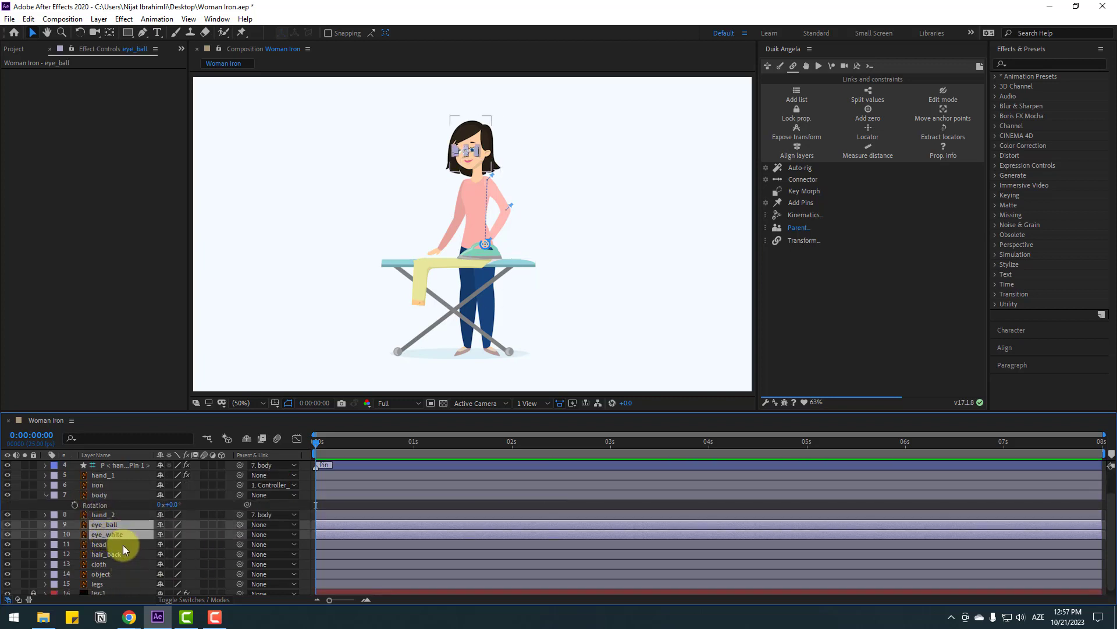
{"action": "left_click_drag", "start_coordinate": [240, 525], "coordinate": [97, 544]}
{"action": "left_click", "coordinate": [102, 556]}
{"action": "left_click_drag", "start_coordinate": [239, 554], "coordinate": [93, 545]}
- Move the head layer's anchor point to where the jaw meets the neck
{"action": "left_click", "coordinate": [93, 544]}
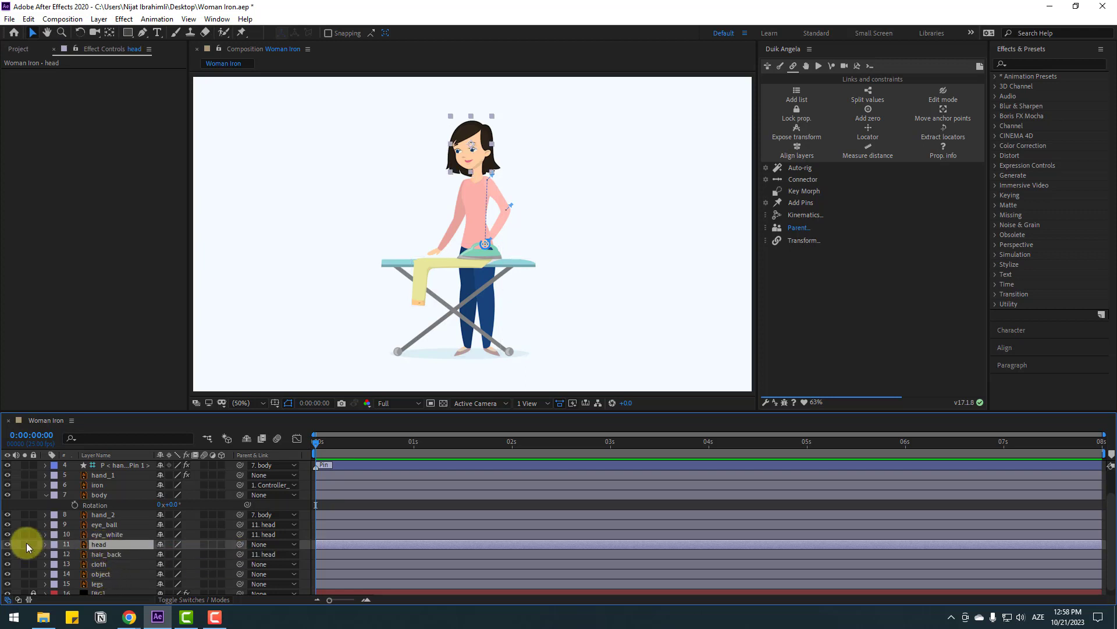
{"action": "left_click", "coordinate": [24, 543]}
{"action": "scroll", "coordinate": [484, 287], "scroll_direction": "up", "scroll_amount": 4}
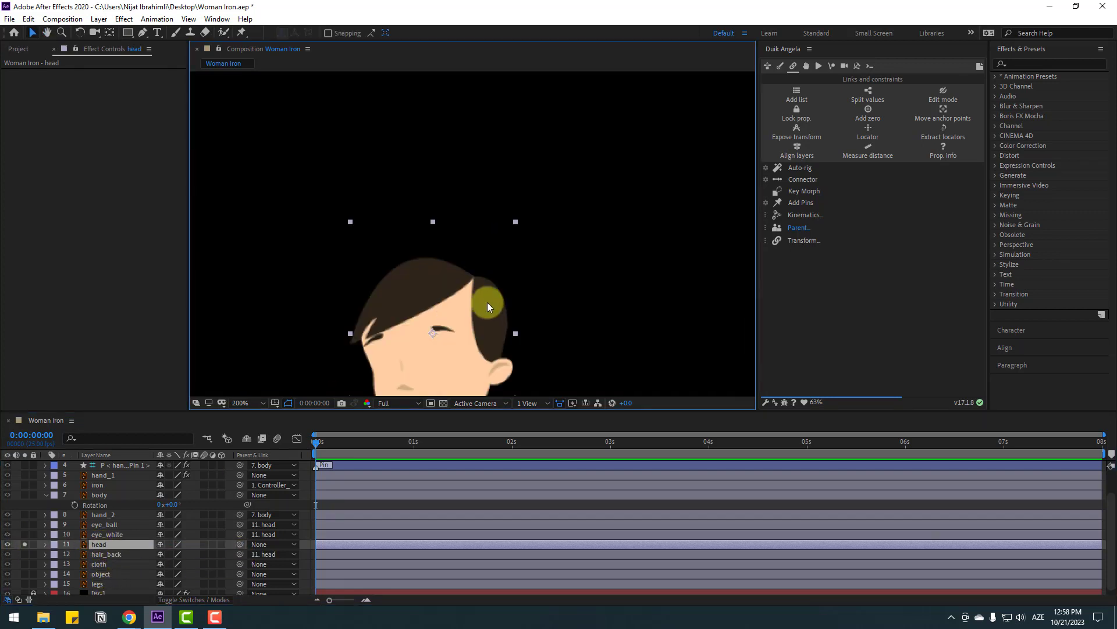
{"action": "left_click_drag", "start_coordinate": [487, 302], "coordinate": [411, 180]}
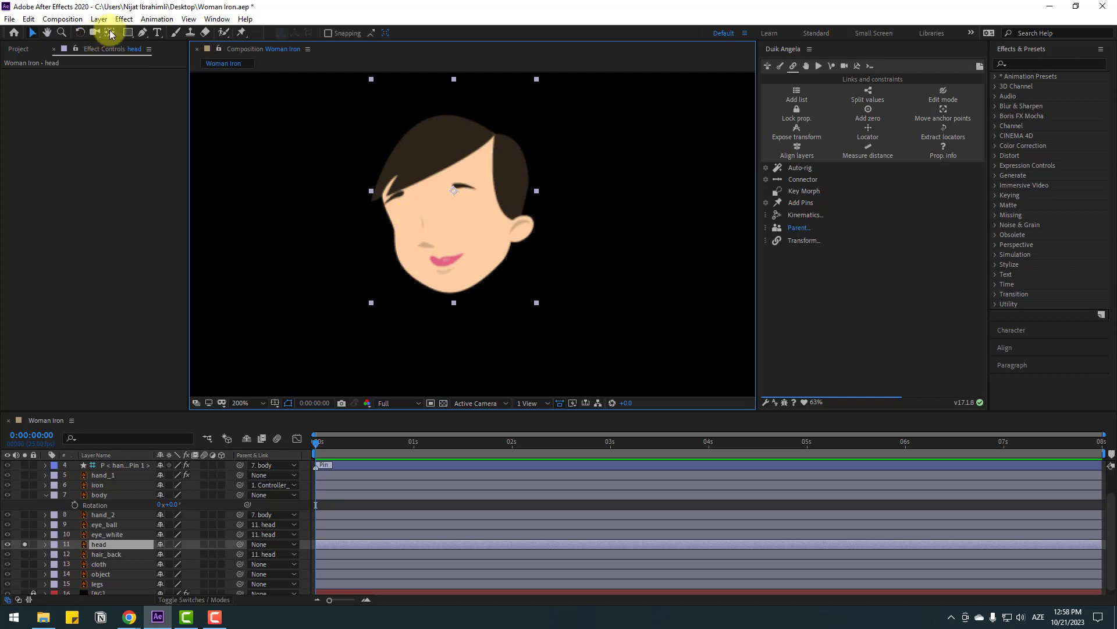
{"action": "left_click", "coordinate": [110, 32]}
{"action": "left_click_drag", "start_coordinate": [459, 194], "coordinate": [457, 285]}
{"action": "left_click", "coordinate": [33, 33]}
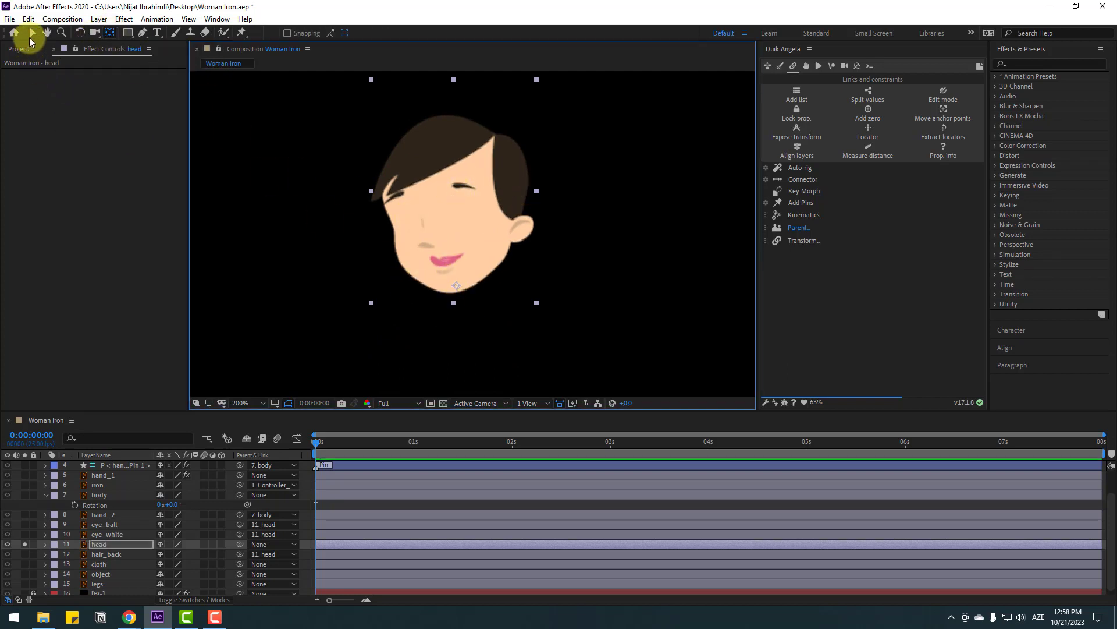
{"action": "left_click", "coordinate": [27, 548]}
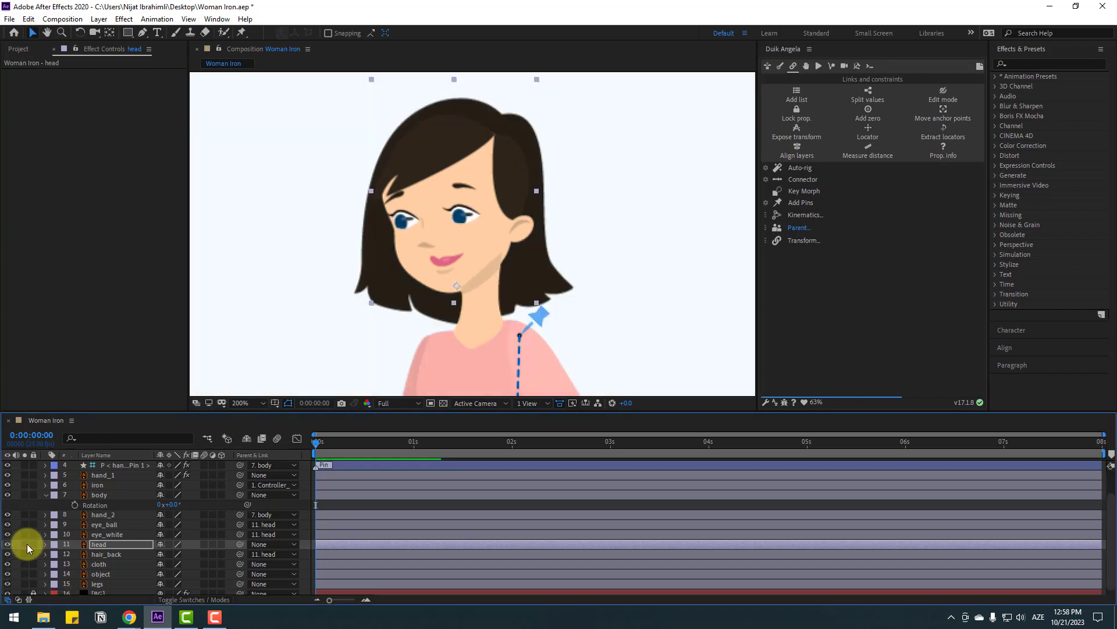
{"action": "left_click", "coordinate": [108, 34]}
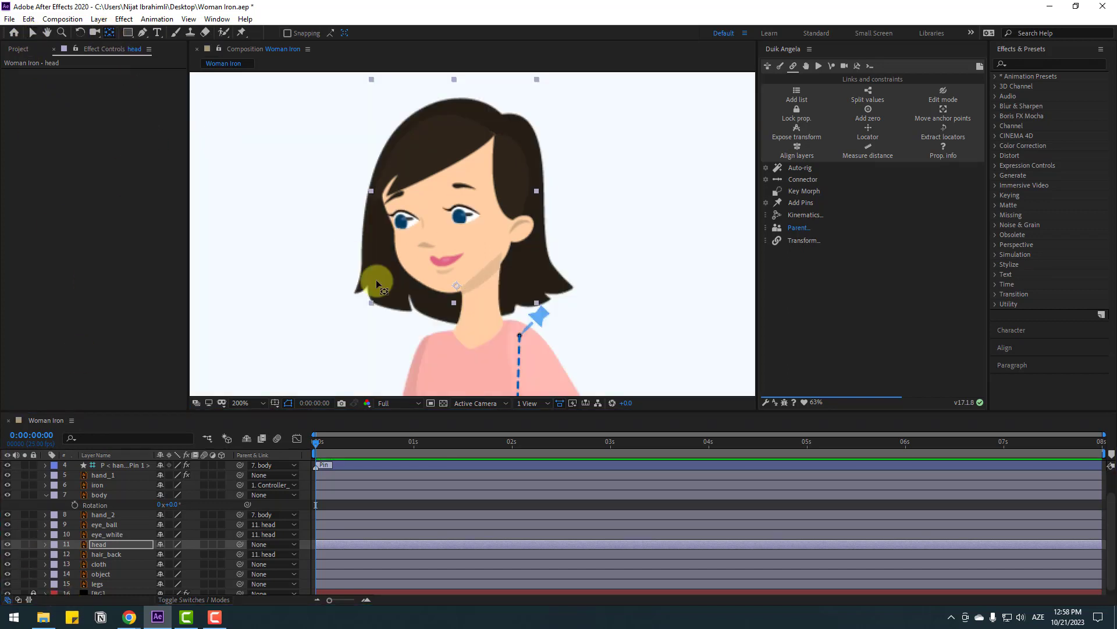
{"action": "left_click_drag", "start_coordinate": [457, 289], "coordinate": [489, 270]}
{"action": "left_click", "coordinate": [33, 33]}
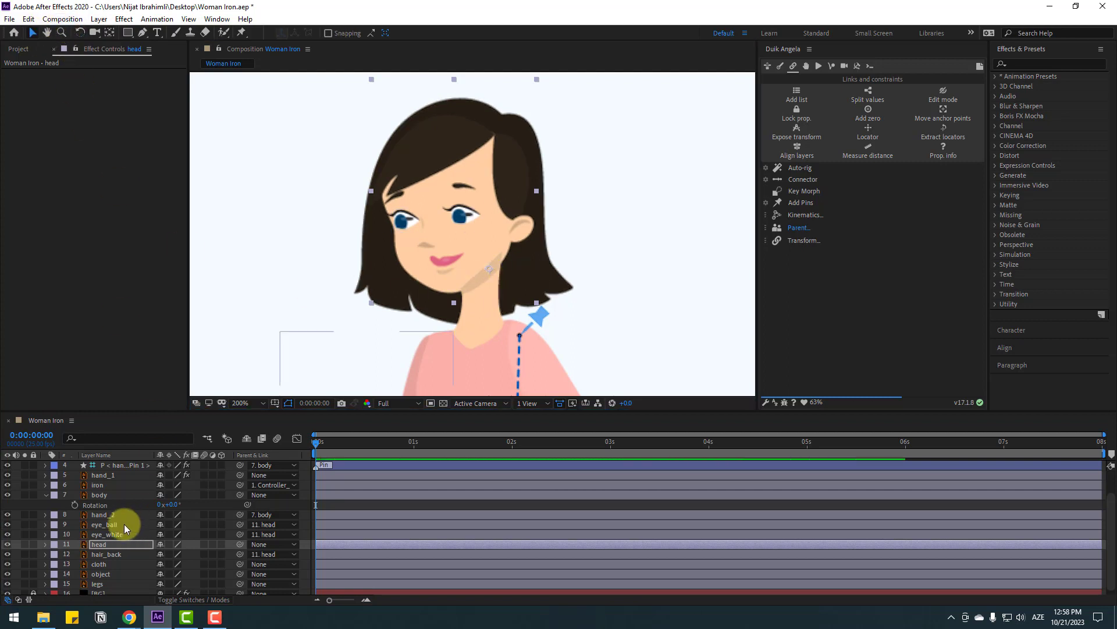
- Move the eye_ball, eye_white and head layers above the body layer in the stacking order
{"action": "left_click", "coordinate": [94, 543]}
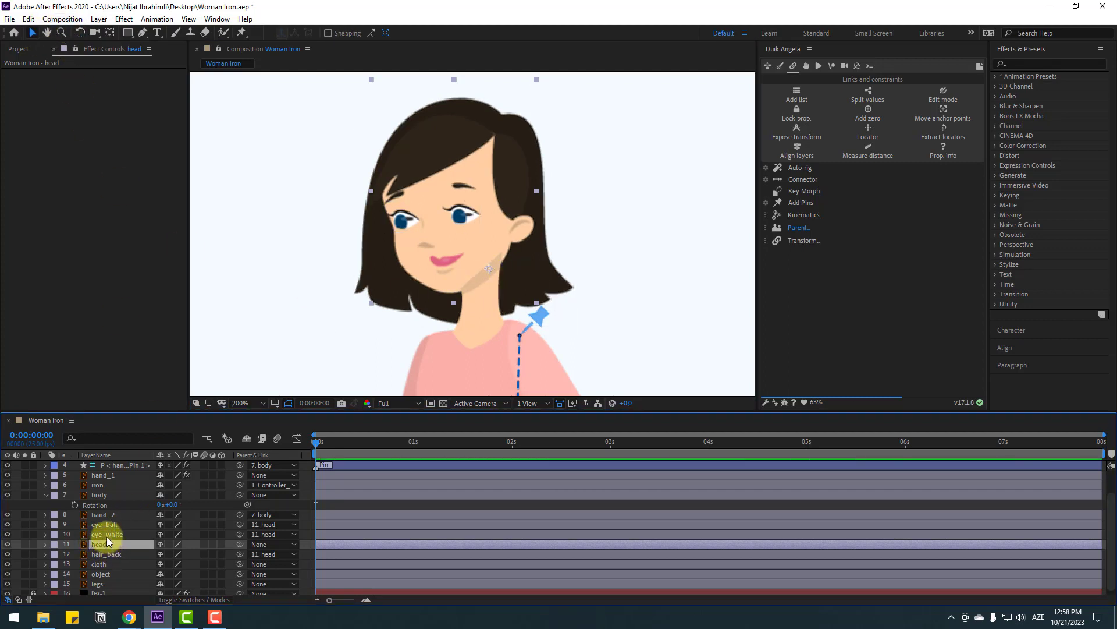
{"action": "left_click", "coordinate": [107, 535], "text": "ctrl"}
{"action": "left_click", "coordinate": [103, 525], "text": "ctrl"}
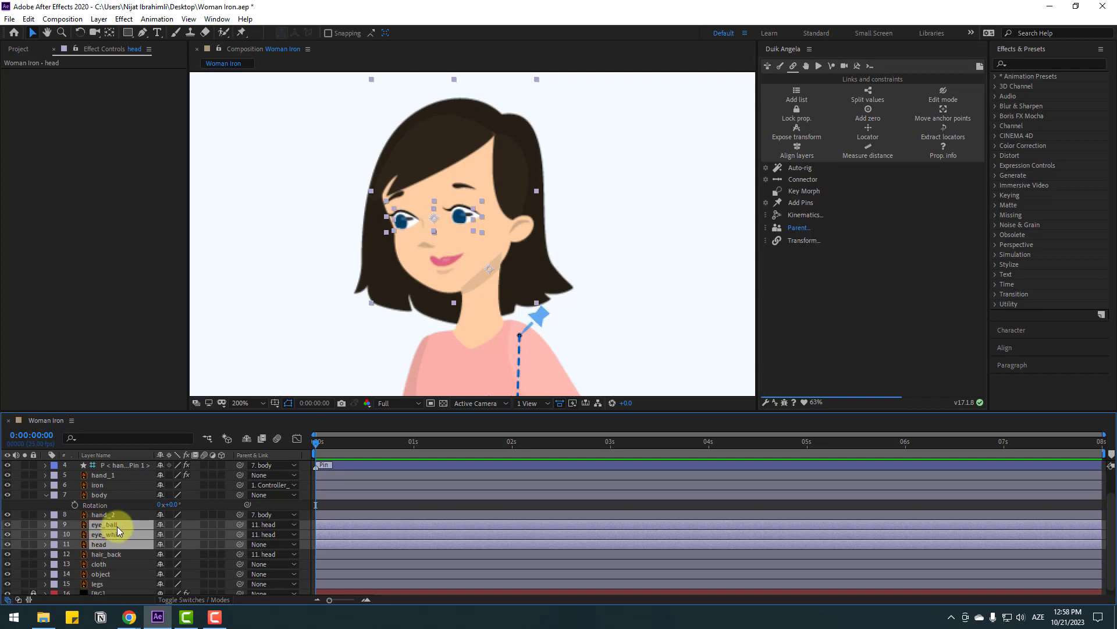
{"action": "left_click_drag", "start_coordinate": [112, 526], "coordinate": [116, 491]}
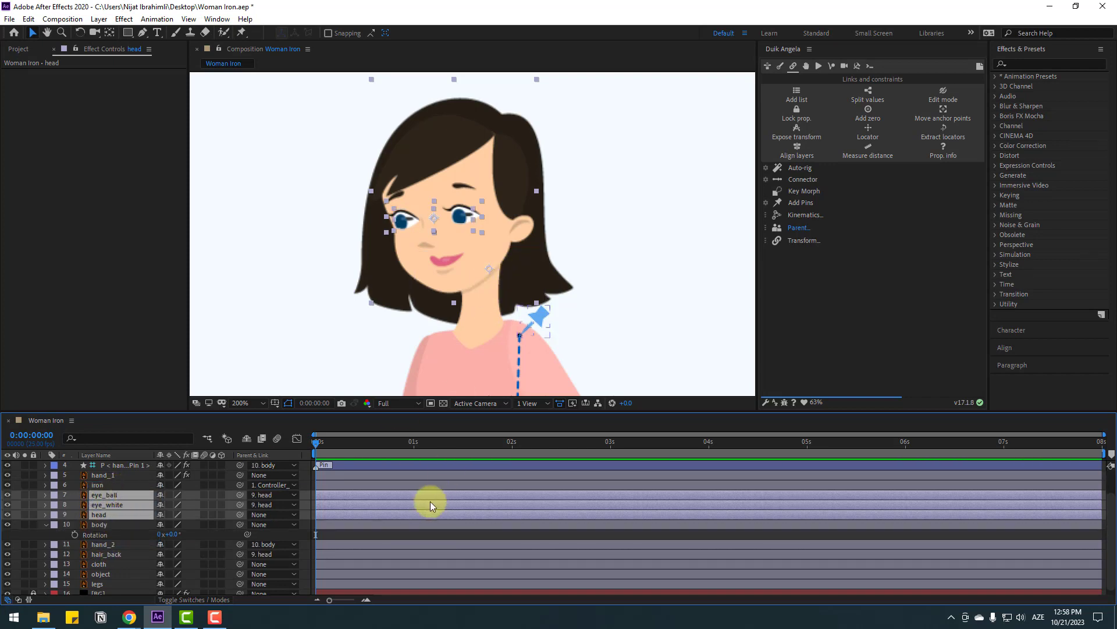
- Try rotating the body layer and parent the head layer to body
{"action": "left_click", "coordinate": [102, 525]}
{"action": "left_click_drag", "start_coordinate": [170, 536], "coordinate": [145, 562]}
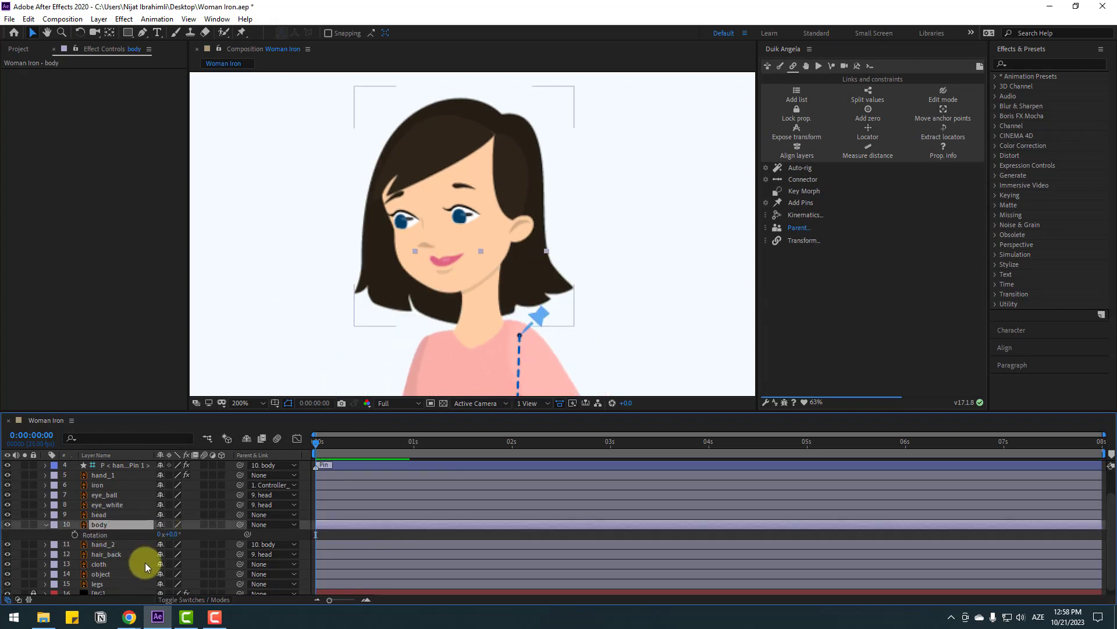
{"action": "left_click", "coordinate": [96, 519]}
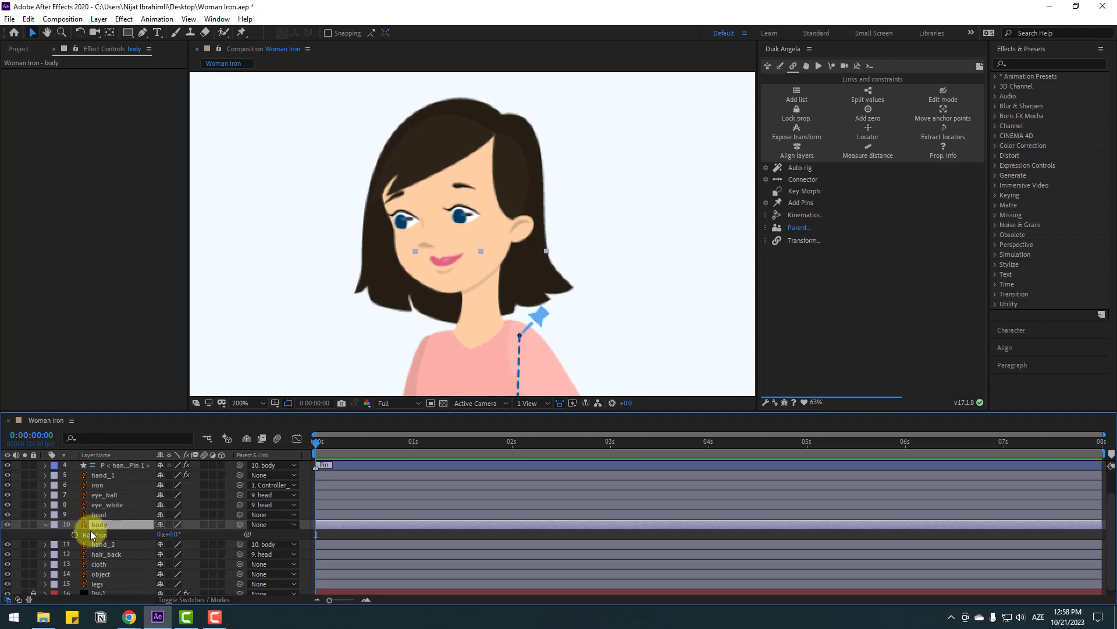
{"action": "left_click", "coordinate": [97, 516]}
{"action": "left_click_drag", "start_coordinate": [238, 514], "coordinate": [97, 524]}
- Test the body rotation with the head and both arms attached, viewing the full character
{"action": "left_click_drag", "start_coordinate": [172, 539], "coordinate": [175, 535]}
{"action": "key", "text": "comma"}
{"action": "scroll", "coordinate": [533, 316], "scroll_direction": "down", "scroll_amount": 2}
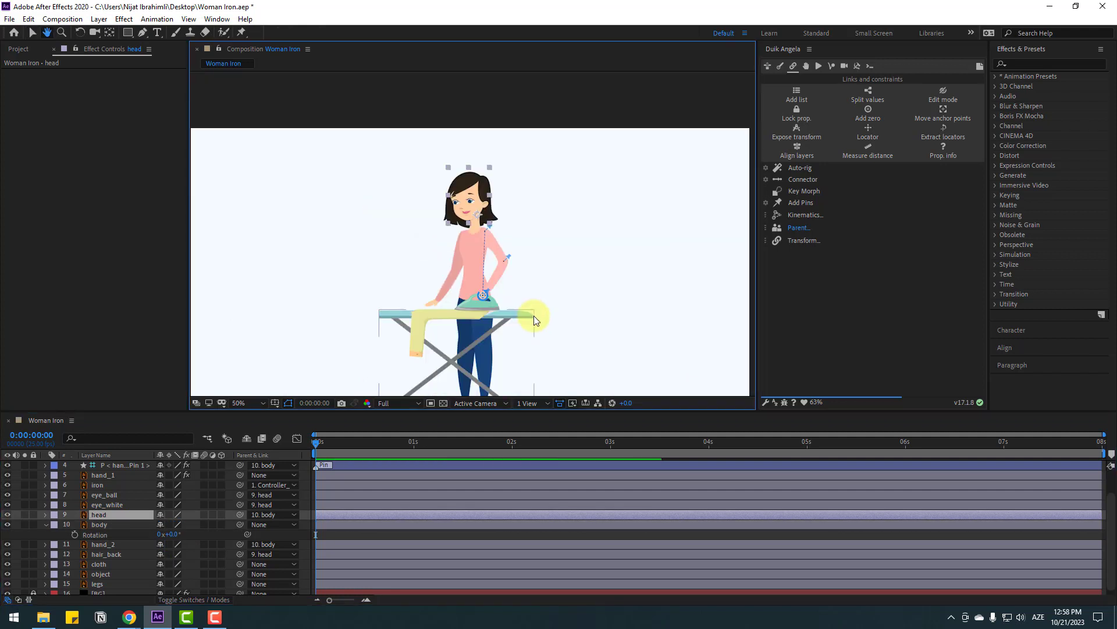
{"action": "scroll", "coordinate": [507, 331], "scroll_direction": "up", "scroll_amount": 1}
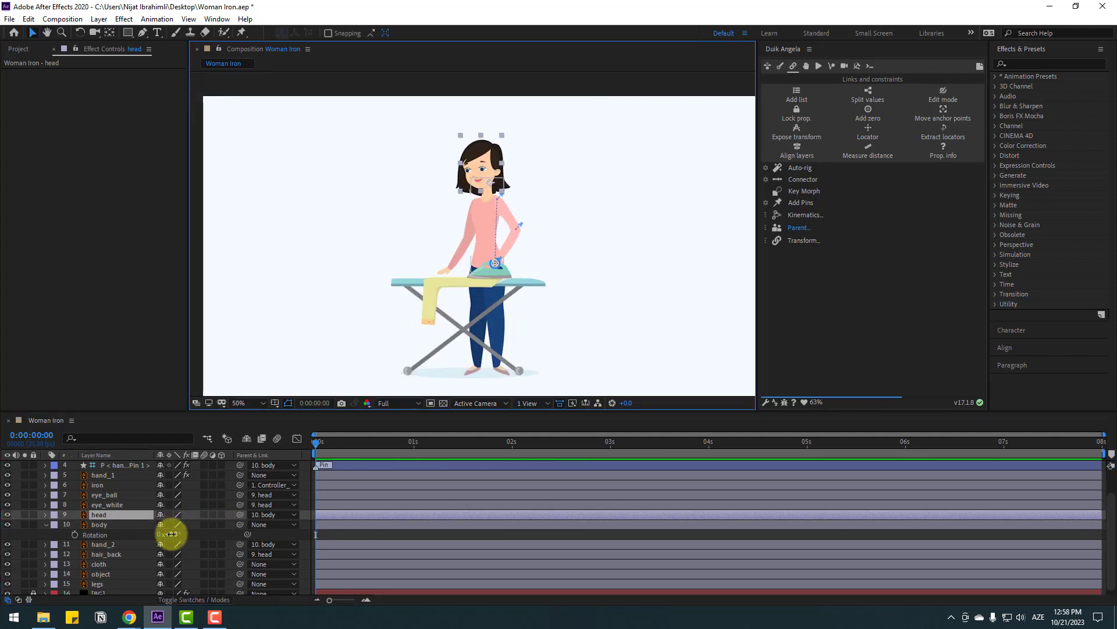
{"action": "left_click_drag", "start_coordinate": [169, 533], "coordinate": [226, 535]}
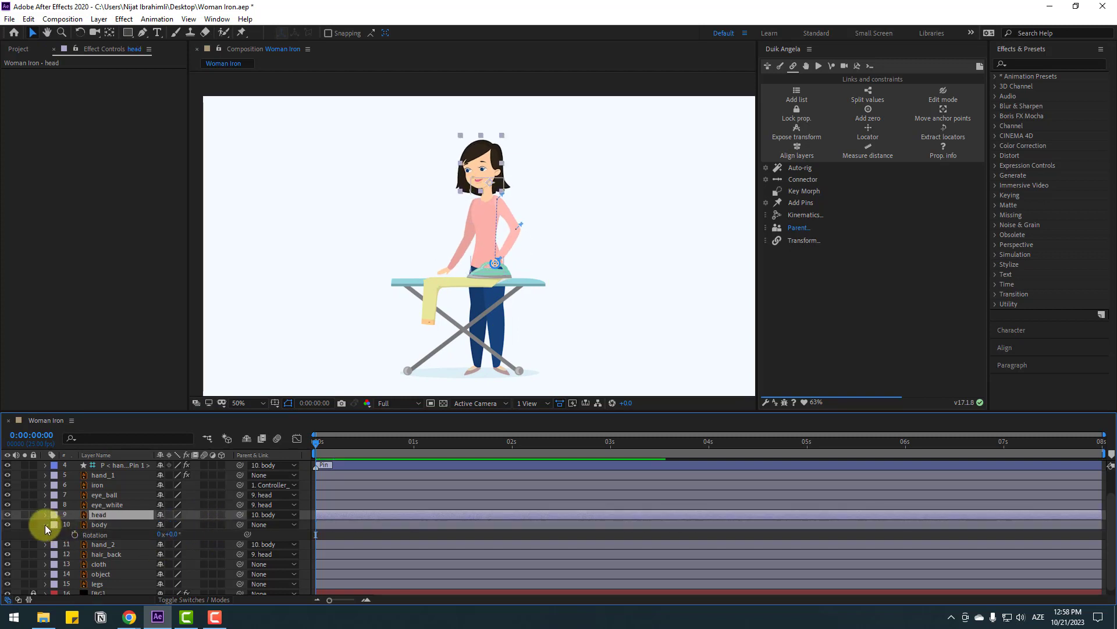
- Add a first Rotation keyframe of 0° to the body layer at 0:00:00:02
{"action": "left_click", "coordinate": [44, 525]}
{"action": "scroll", "coordinate": [106, 536], "scroll_direction": "up", "scroll_amount": 2}
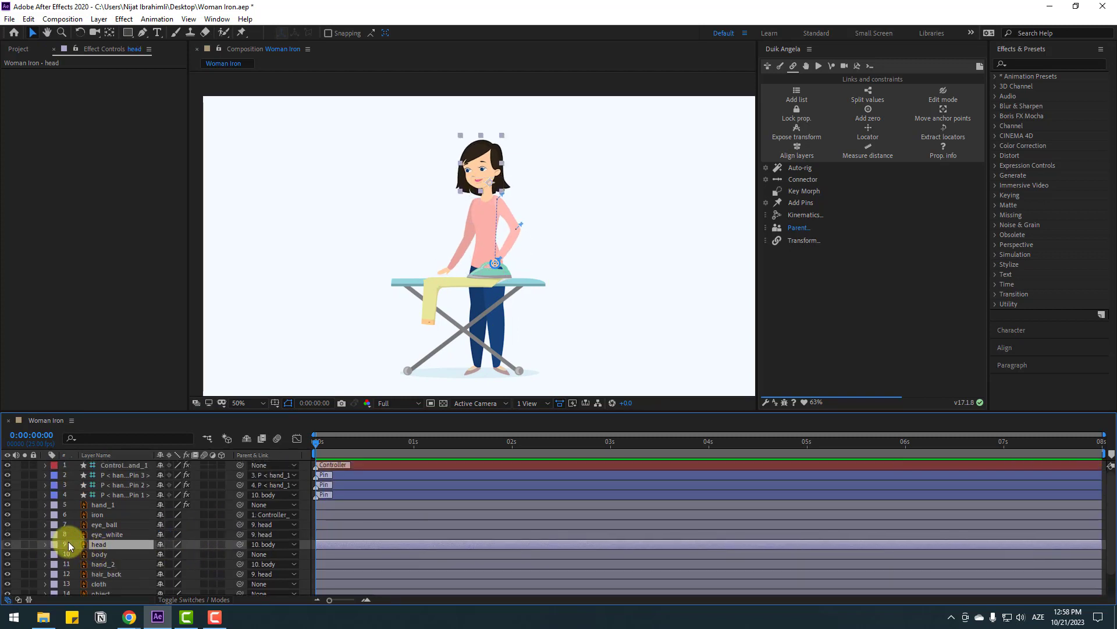
{"action": "left_click", "coordinate": [99, 554]}
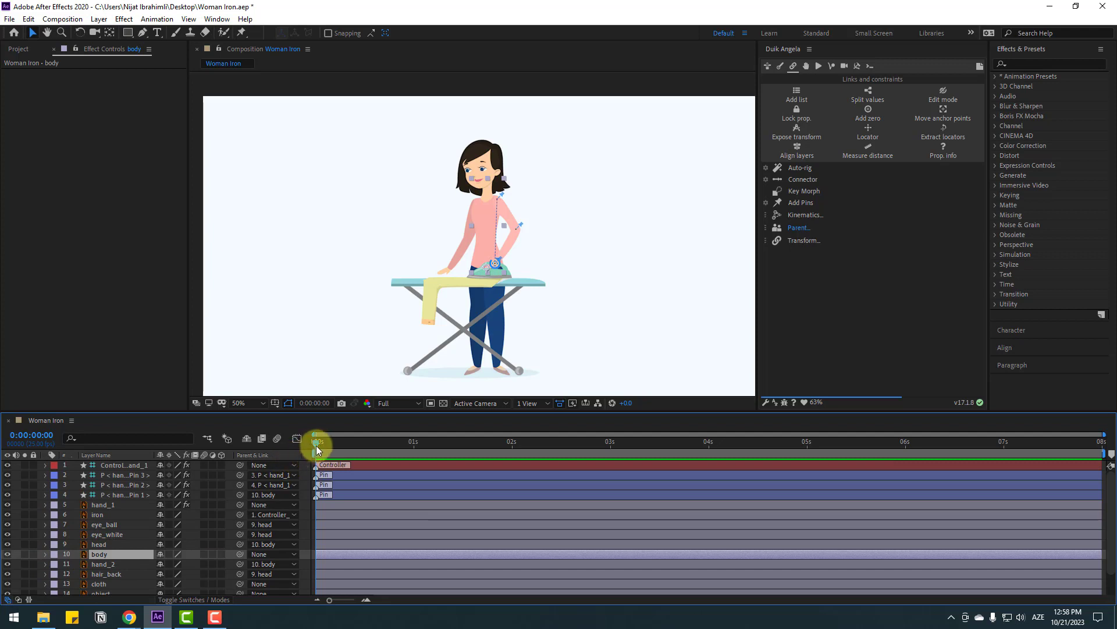
{"action": "key", "text": "r"}
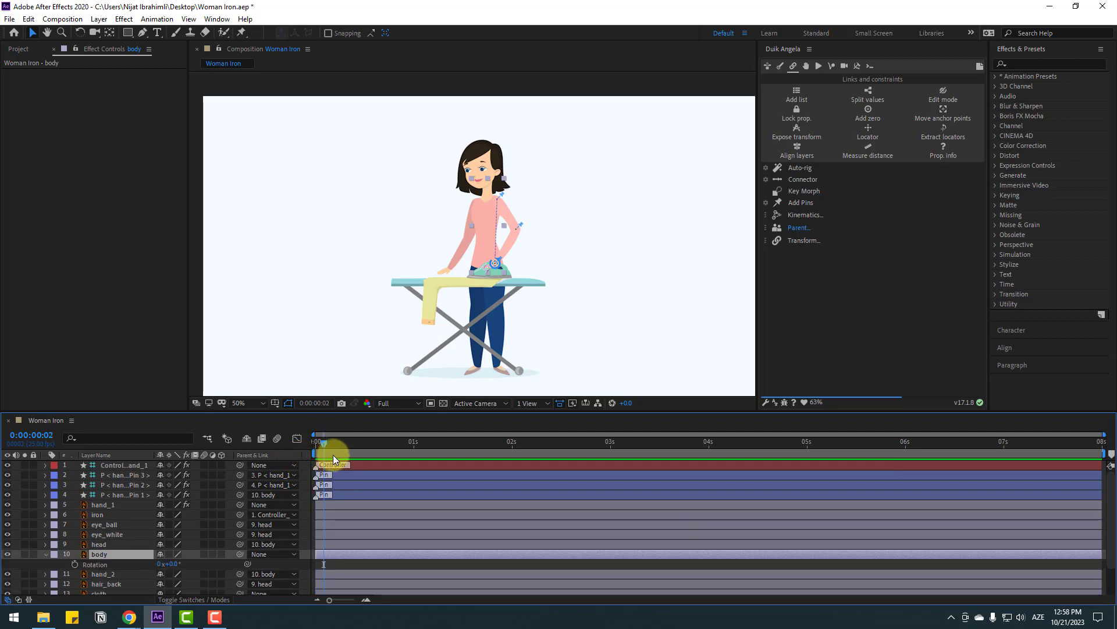
{"action": "left_click", "coordinate": [74, 565]}
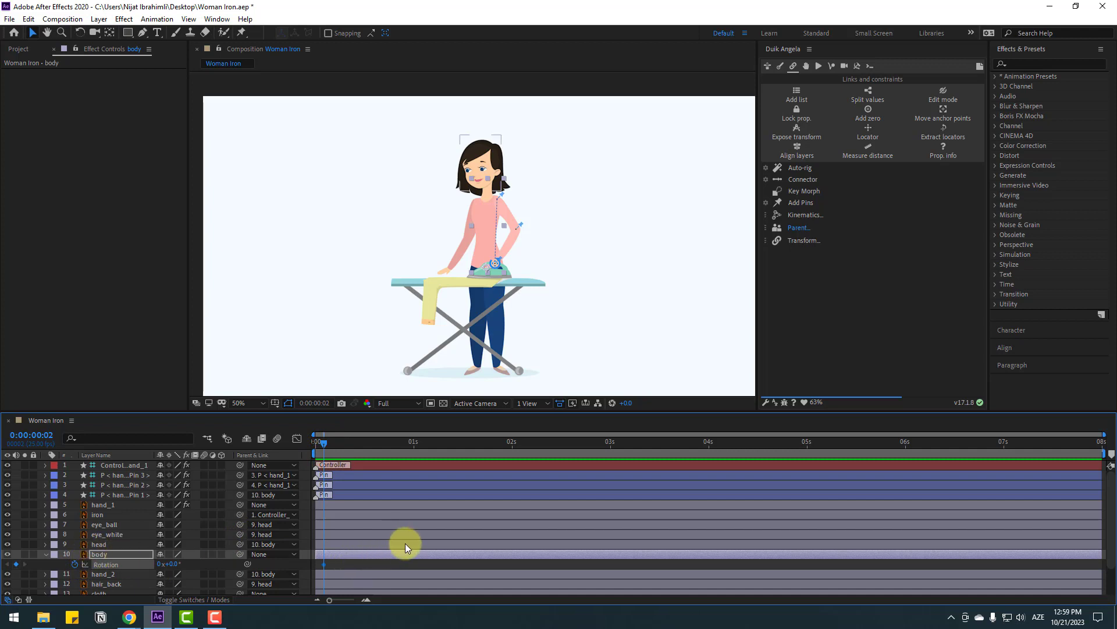
- Add a body Rotation keyframe of -10° at 0:00:00:12
{"action": "key", "text": "shift+Page_Down"}
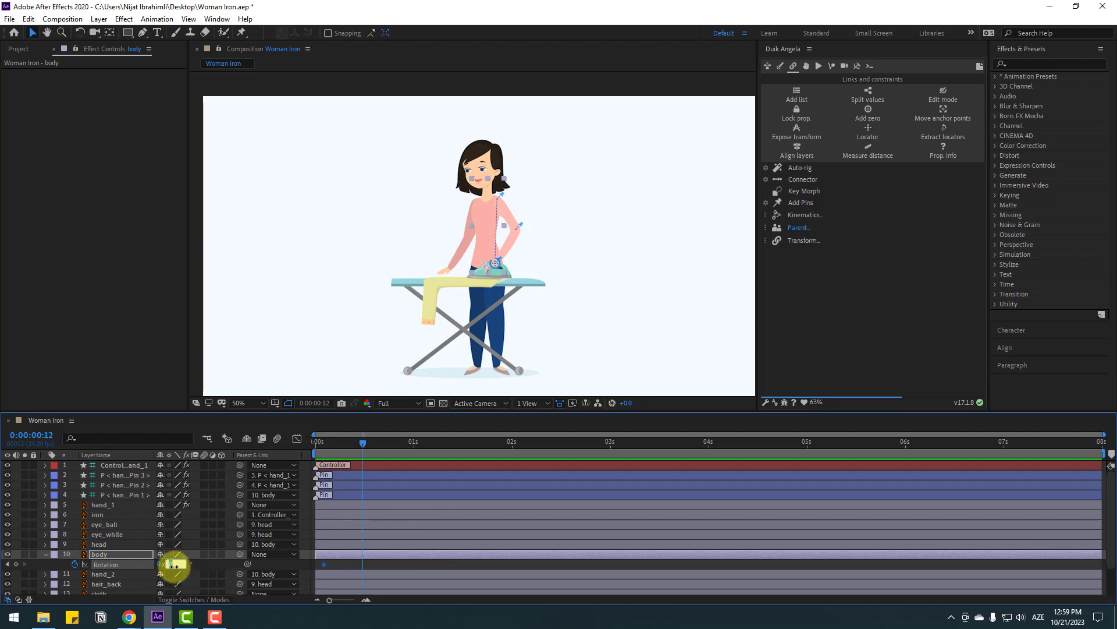
{"action": "left_click_drag", "start_coordinate": [174, 569], "coordinate": [176, 568]}
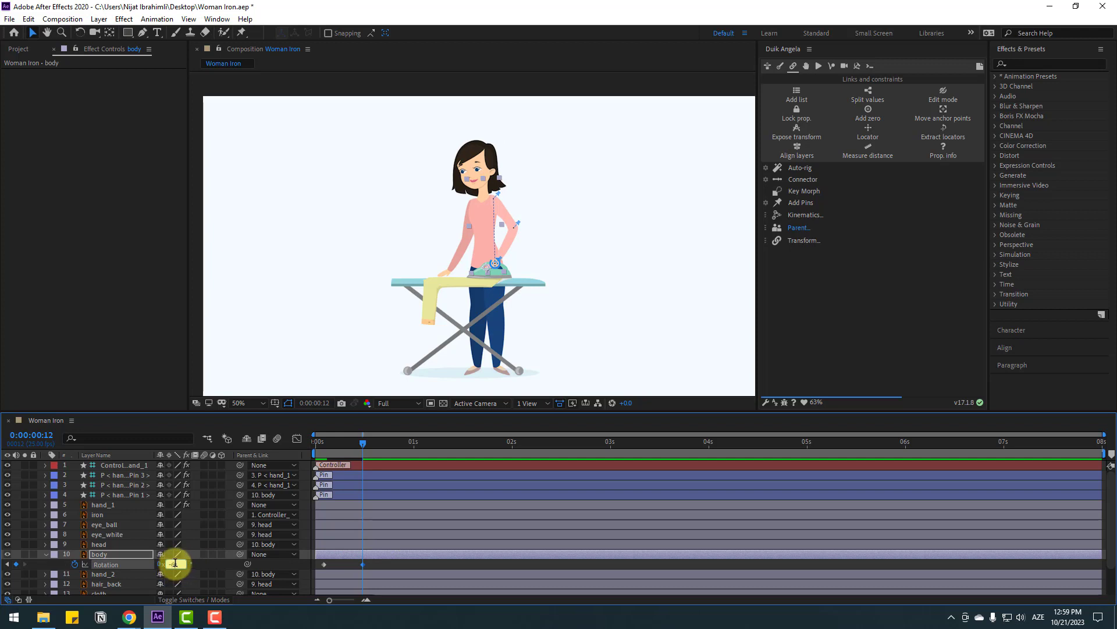
{"action": "left_click_drag", "start_coordinate": [176, 567], "coordinate": [175, 563]}
{"action": "mouse_move", "coordinate": [359, 445]}
{"action": "left_mouse_down"}
{"action": "mouse_move", "coordinate": [319, 452]}
{"action": "mouse_move", "coordinate": [360, 456]}
{"action": "left_mouse_up"}
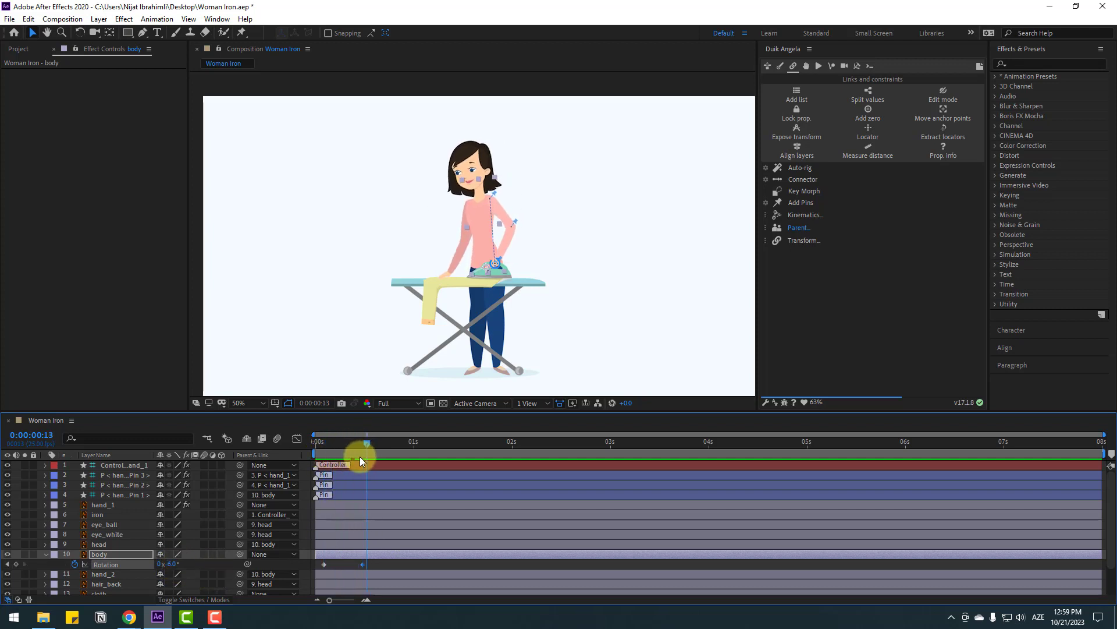
{"action": "left_click", "coordinate": [171, 564]}
{"action": "type", "text": "-10"}
{"action": "key", "text": "Return"}
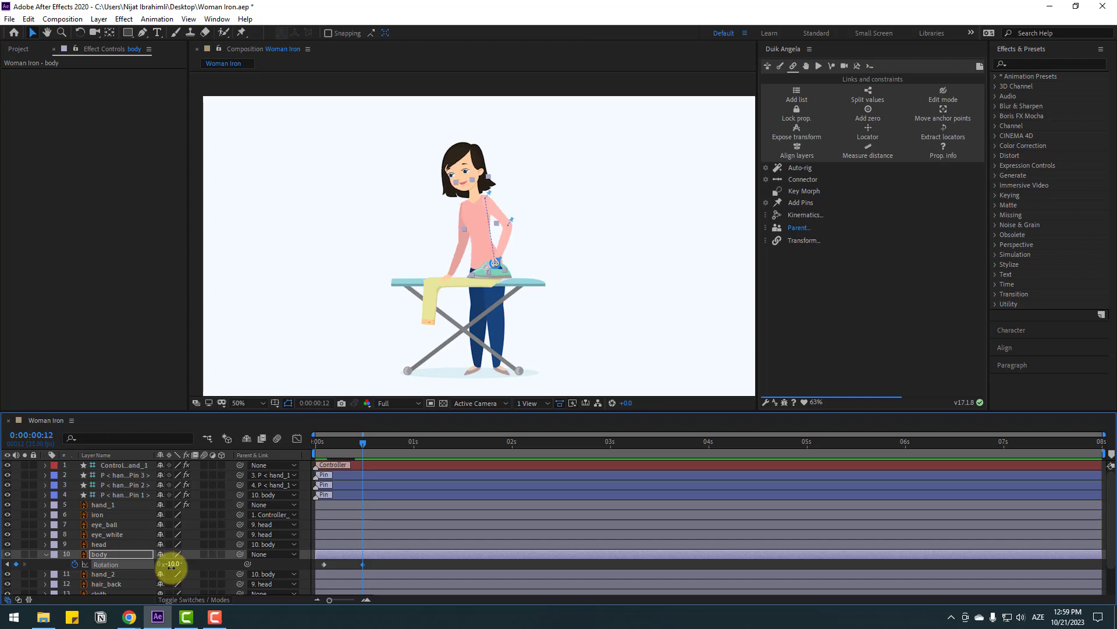
- At 0:00:00:08, shift Controller_hand_1 horizontally to position 1049.5, 574.5 so the hand and iron slide along the board
{"action": "mouse_move", "coordinate": [352, 445]}
{"action": "left_mouse_down"}
{"action": "mouse_move", "coordinate": [338, 444]}
{"action": "mouse_move", "coordinate": [346, 445]}
{"action": "left_mouse_up"}
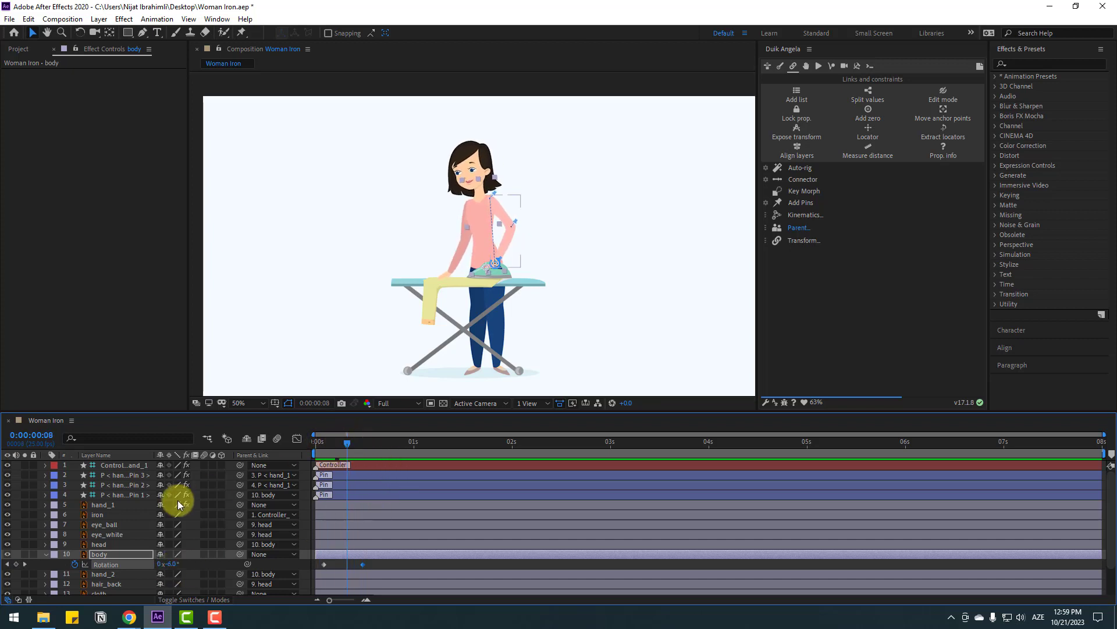
{"action": "left_click", "coordinate": [131, 464]}
{"action": "key", "text": "p"}
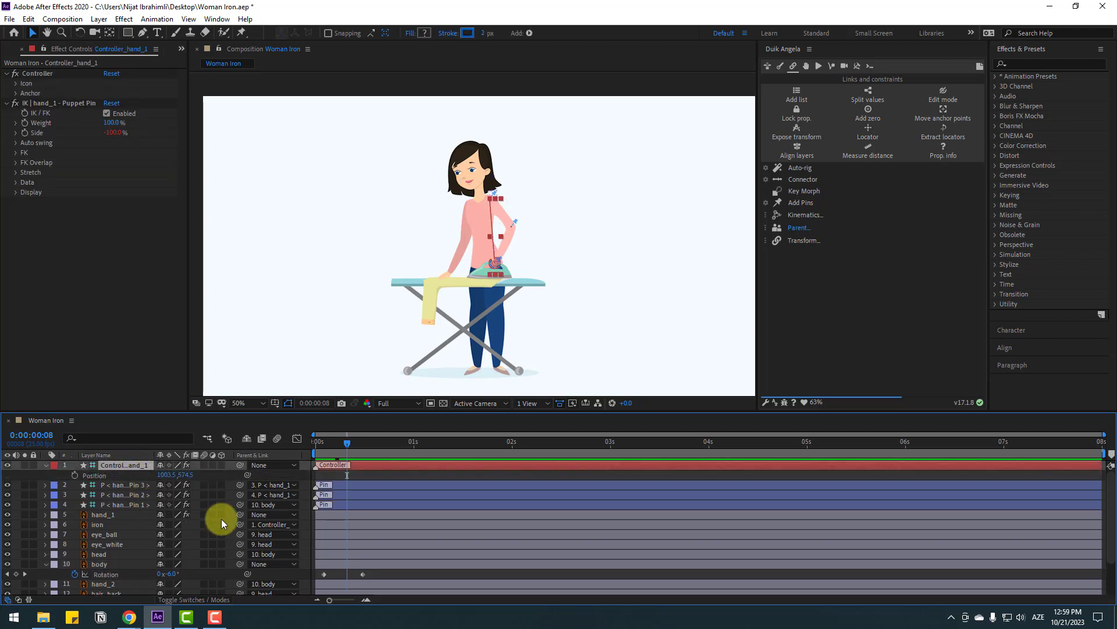
{"action": "left_click_drag", "start_coordinate": [164, 479], "coordinate": [190, 477]}
{"action": "scroll", "coordinate": [560, 257], "scroll_direction": "up", "scroll_amount": 2}
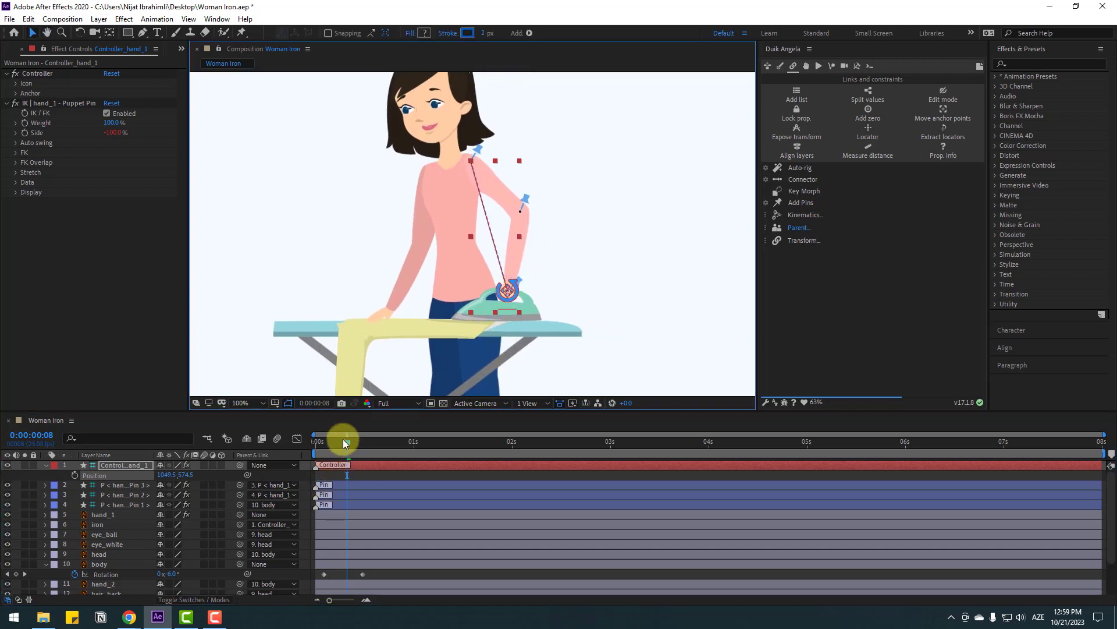
- Keyframe Controller_hand_1's Position at 1049.5, 574.5 at 0:00:00:04 and at 935.5, 574.5 at 0:00:00:17
{"action": "left_click_drag", "start_coordinate": [343, 439], "coordinate": [383, 445]}
{"action": "left_click", "coordinate": [75, 476]}
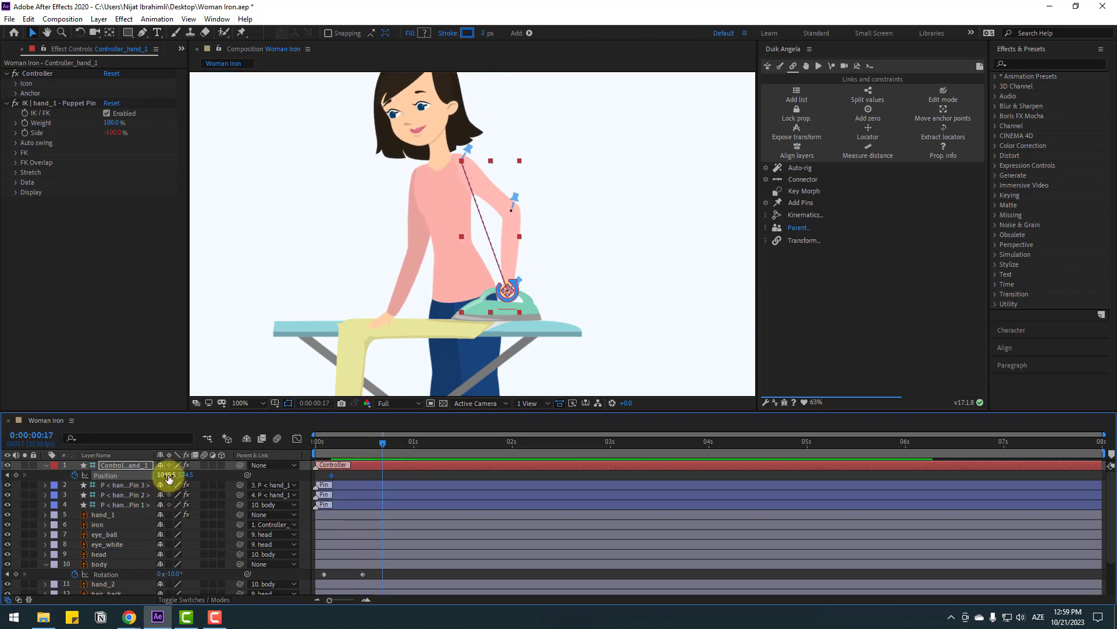
{"action": "left_click_drag", "start_coordinate": [165, 474], "coordinate": [95, 467]}
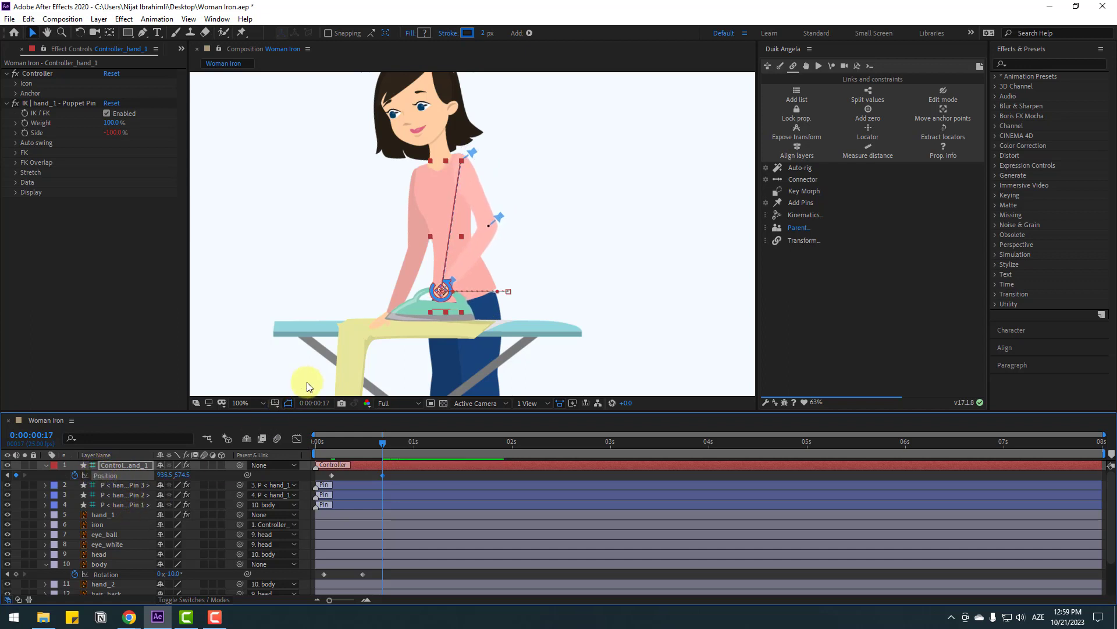
- Shift the yellow cloth on the ironing board 30 px to the right
{"action": "left_click", "coordinate": [357, 360]}
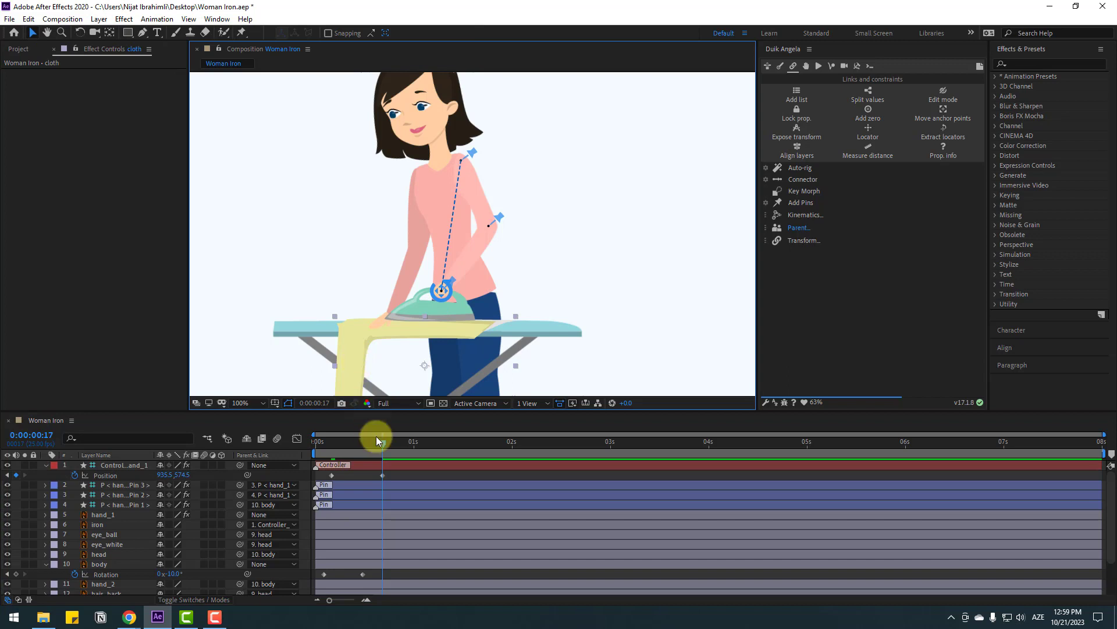
{"action": "key", "text": "shift+Right"}
{"action": "key", "text": "shift+Right"}
{"action": "key", "text": "shift+Right"}
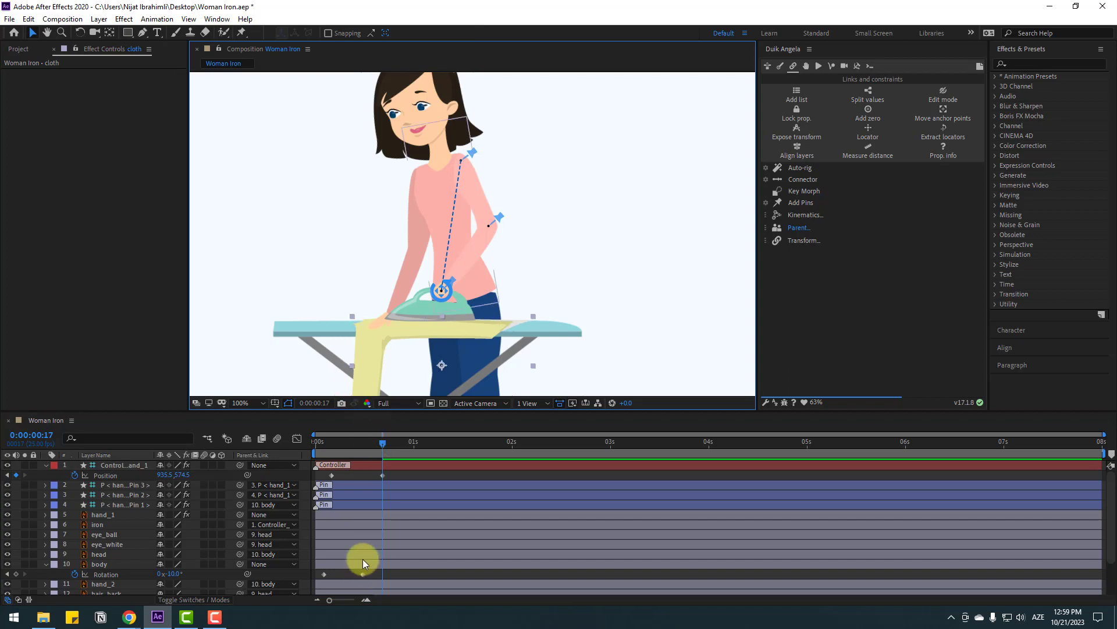
{"action": "left_click", "coordinate": [403, 479]}
- At 0:00:00:10, raise Controller_hand_1 to a Y position of 541.5 so the iron lifts midway along its path
{"action": "mouse_move", "coordinate": [361, 443]}
{"action": "left_mouse_down"}
{"action": "mouse_move", "coordinate": [310, 443]}
{"action": "mouse_move", "coordinate": [382, 444]}
{"action": "mouse_move", "coordinate": [358, 445]}
{"action": "left_mouse_up"}
{"action": "left_click", "coordinate": [192, 472]}
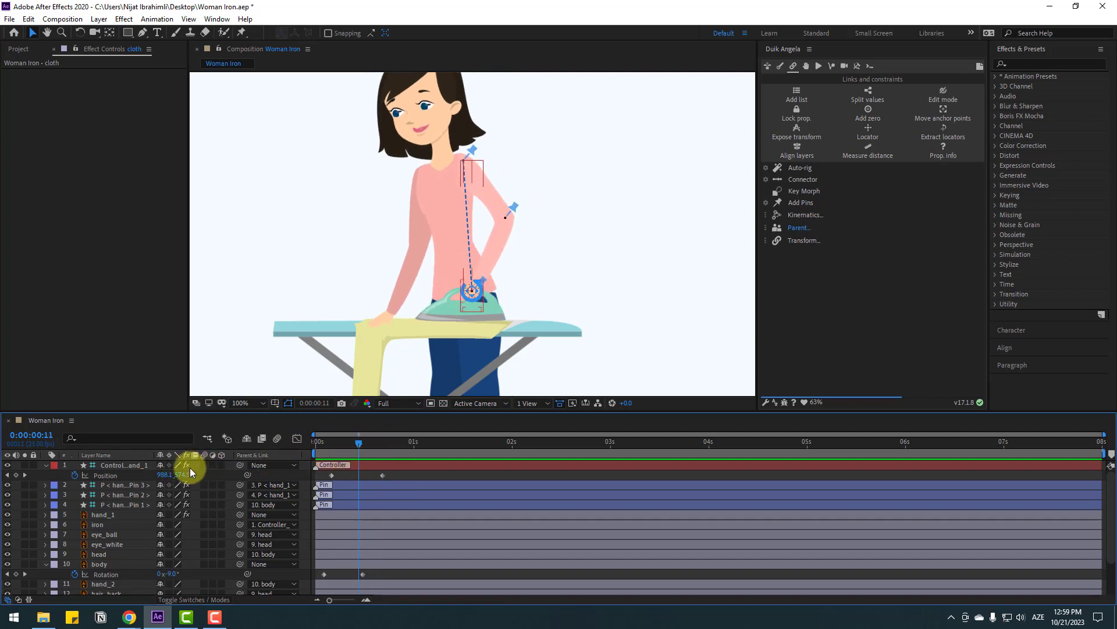
{"action": "key", "text": "Page_Up"}
{"action": "left_click", "coordinate": [362, 466]}
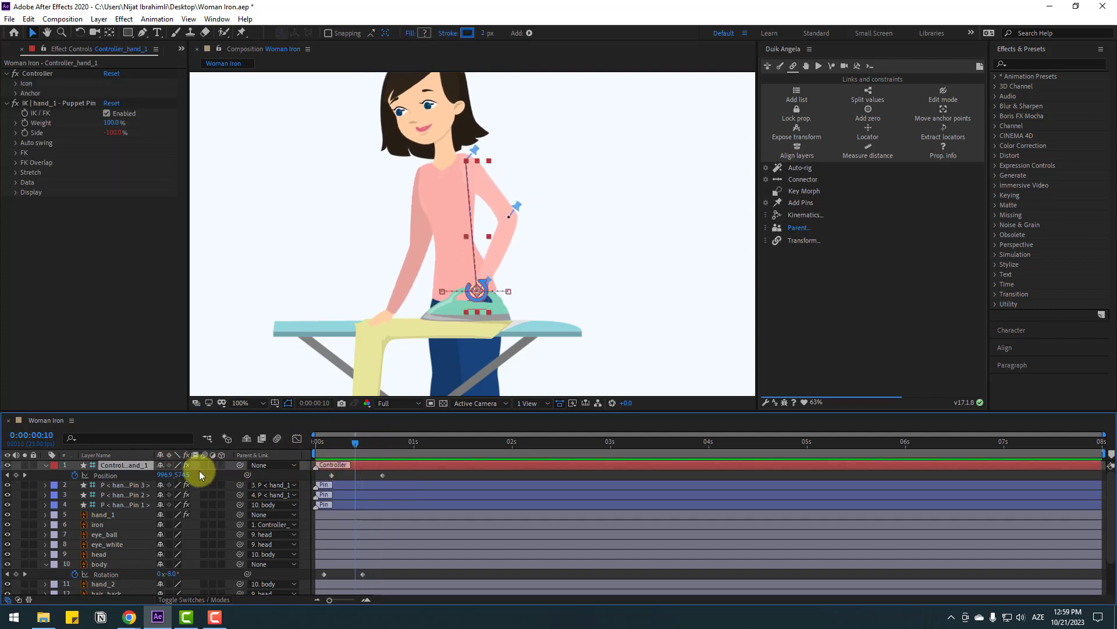
{"action": "left_click_drag", "start_coordinate": [181, 475], "coordinate": [163, 474]}
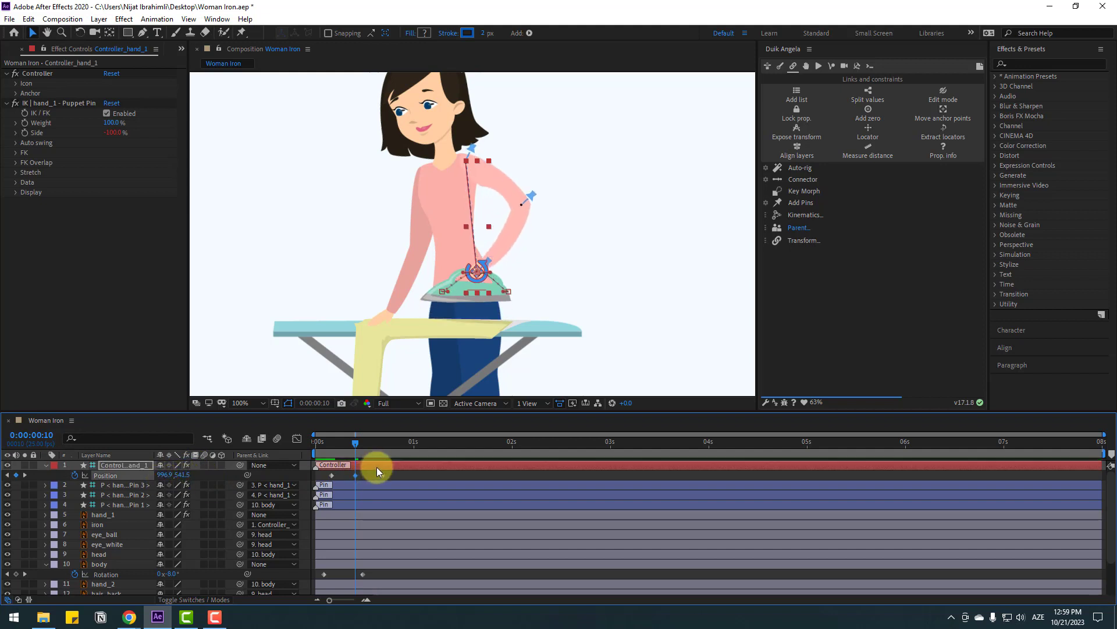
- Apply Easy Ease to the three Controller_hand_1 Position keyframes and preview the motion
{"action": "right_click", "coordinate": [332, 474]}
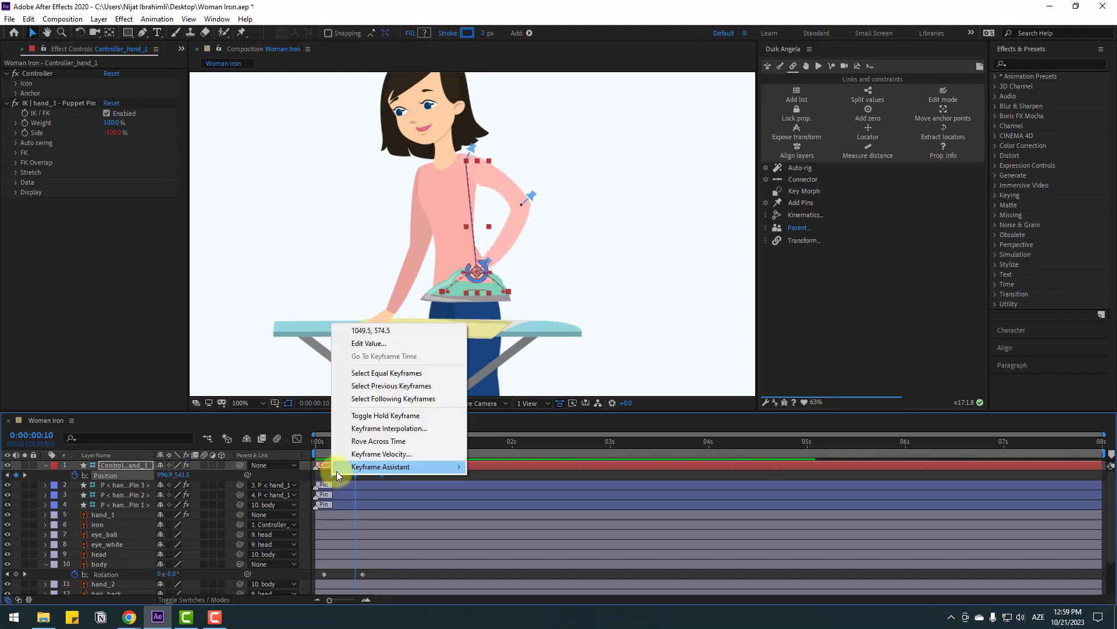
{"action": "mouse_move", "coordinate": [336, 470]}
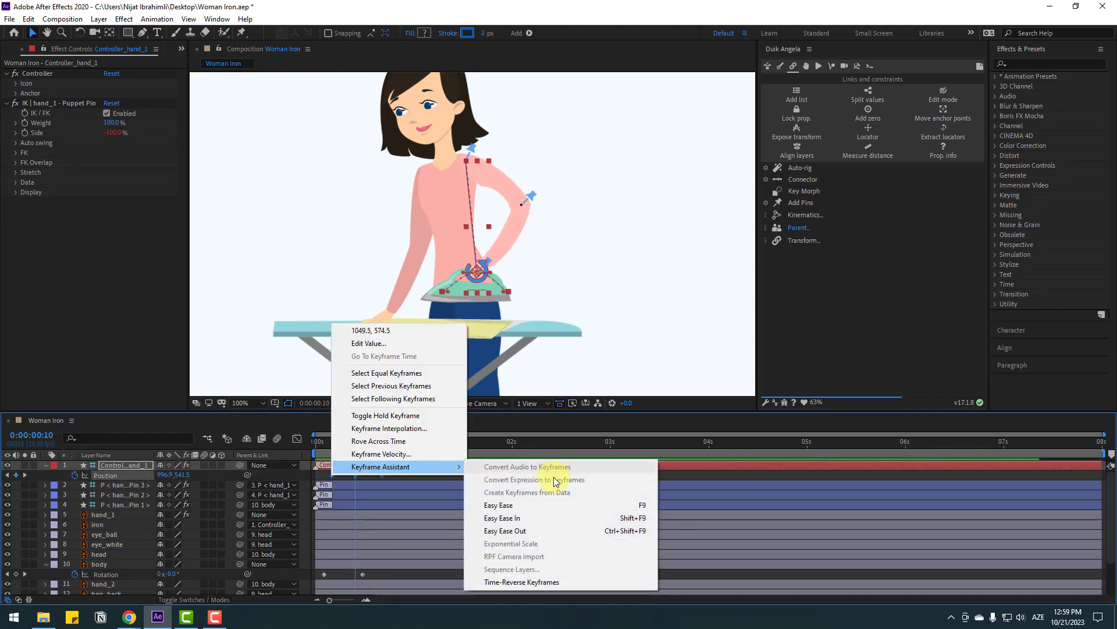
{"action": "left_click", "coordinate": [644, 505]}
{"action": "left_click", "coordinate": [428, 474]}
{"action": "key", "text": "space"}
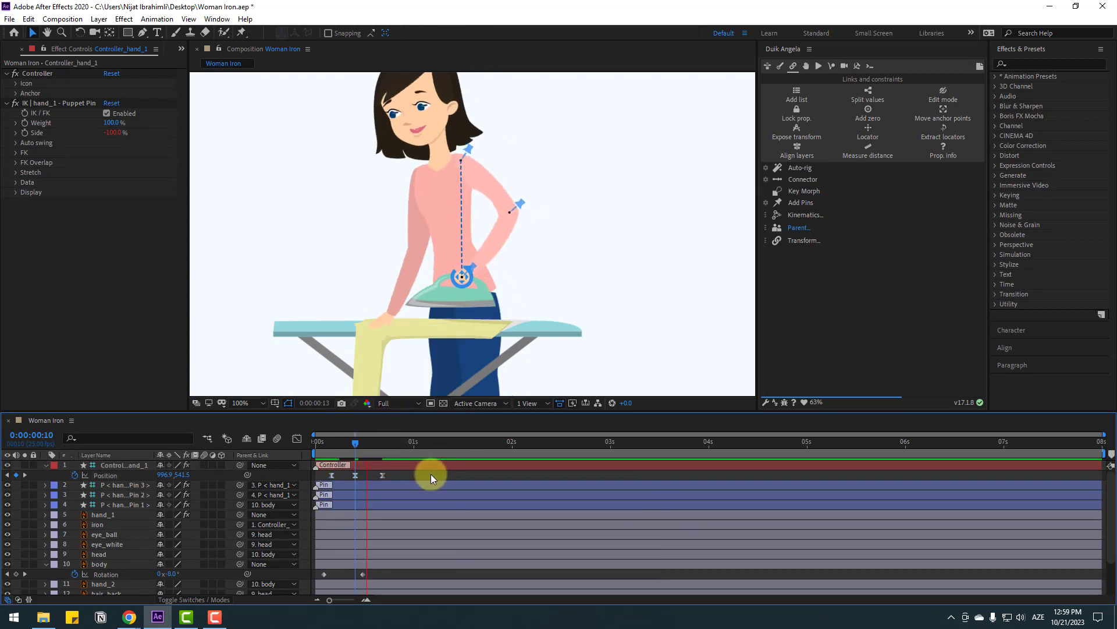
- Add Controller_hand_1 Position keyframes of 935.5, 574.5 at 0:00:00:21 and 1010.5, 574.5 at 0:00:01:13, and preview the animation
{"action": "left_click", "coordinate": [359, 442]}
{"action": "left_click_drag", "start_coordinate": [359, 442], "coordinate": [396, 441]}
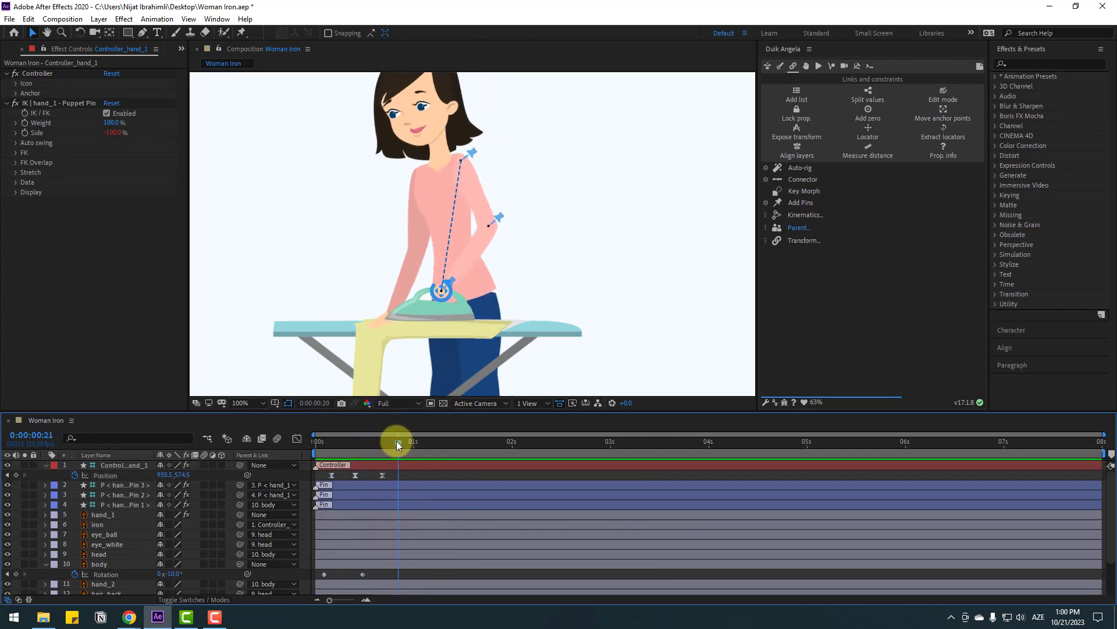
{"action": "left_click", "coordinate": [71, 492]}
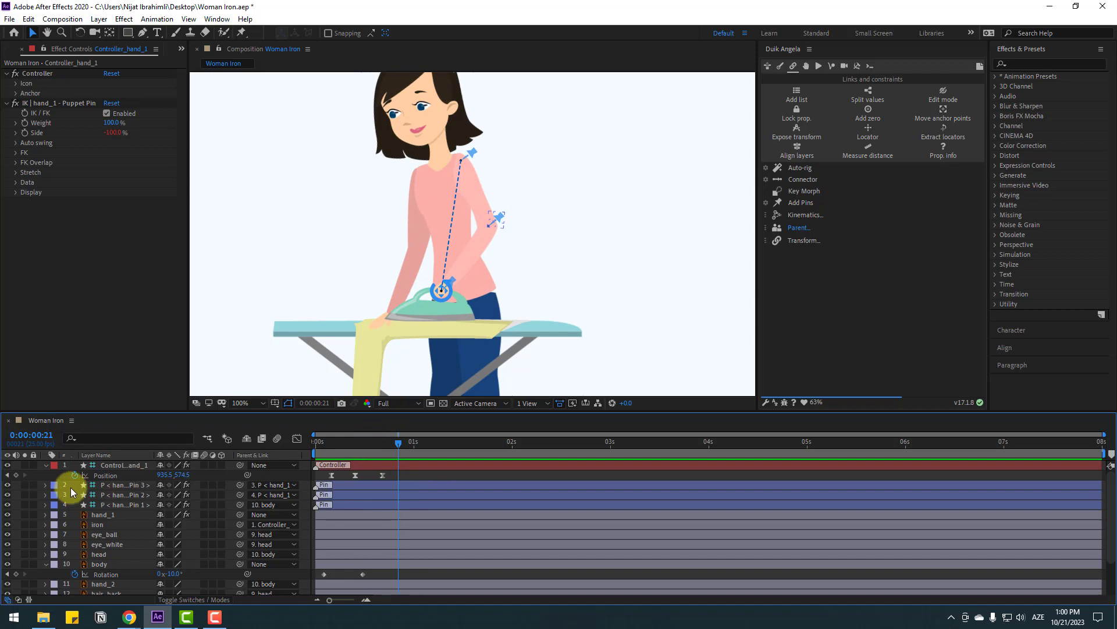
{"action": "left_click", "coordinate": [15, 475]}
{"action": "left_click", "coordinate": [466, 442]}
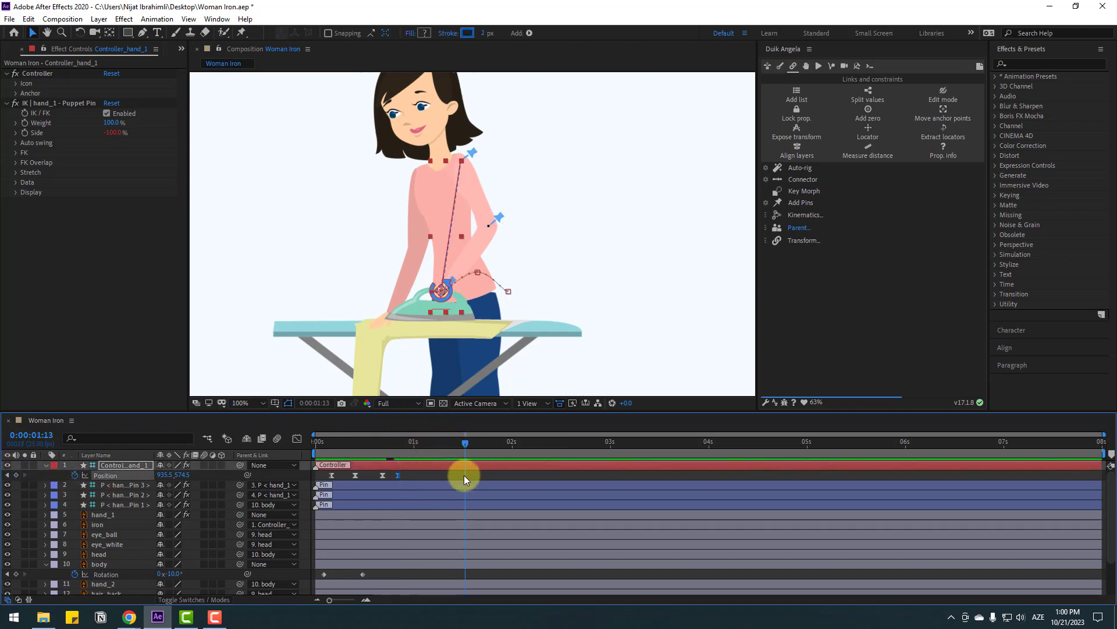
{"action": "left_click_drag", "start_coordinate": [162, 473], "coordinate": [205, 470]}
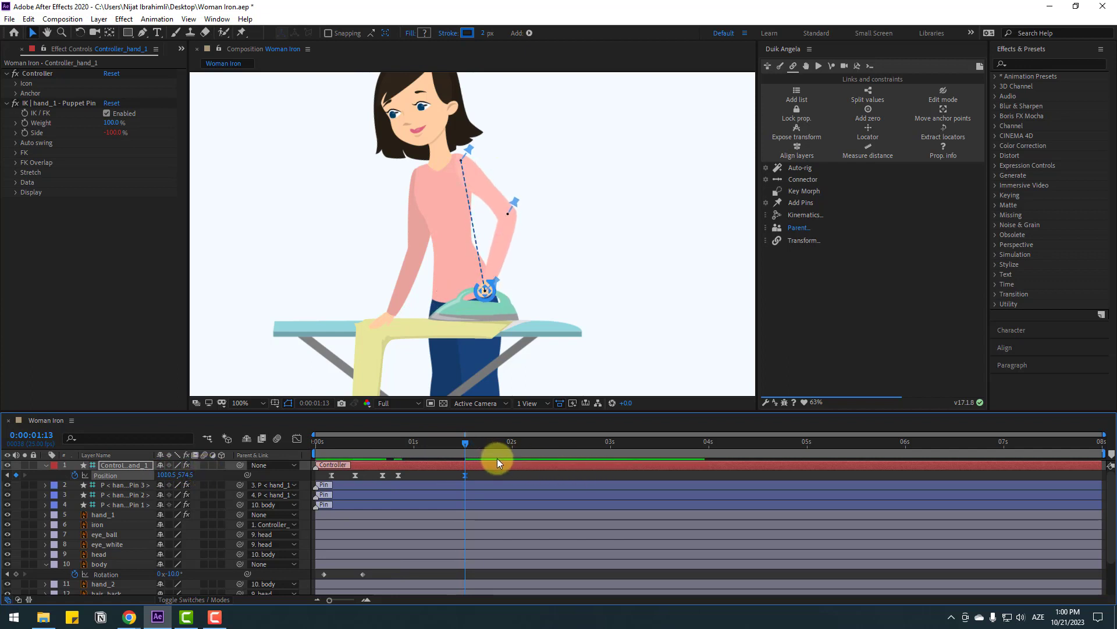
{"action": "key", "text": "space"}
{"action": "key", "text": "space"}
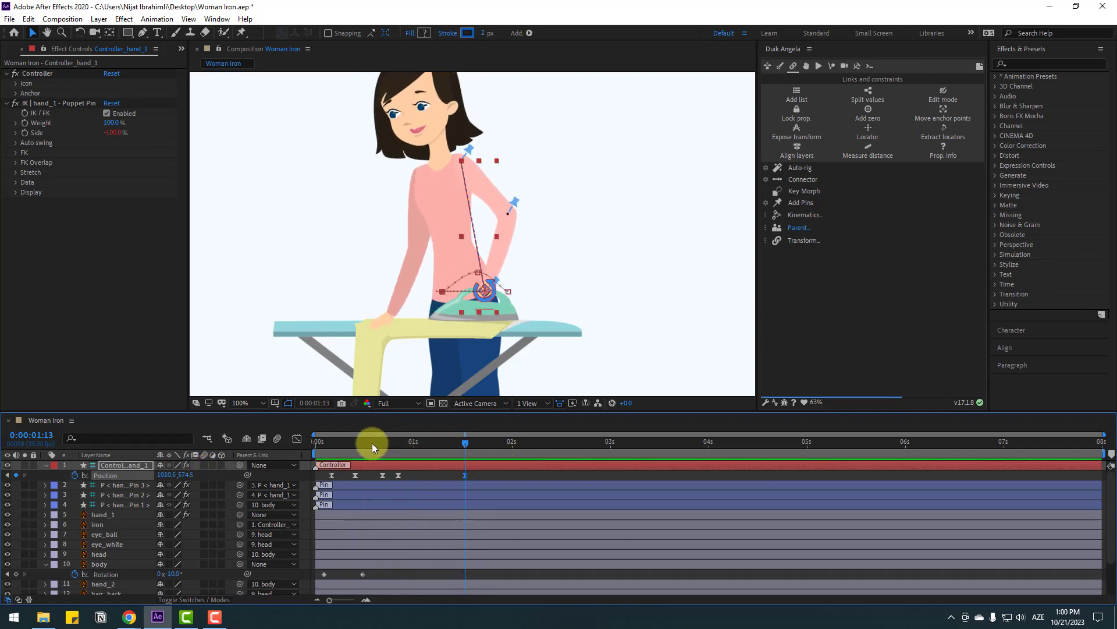
- Set the spatial interpolation of all Controller_hand_1 Position keyframes to Linear and play the result
{"action": "left_click", "coordinate": [389, 442]}
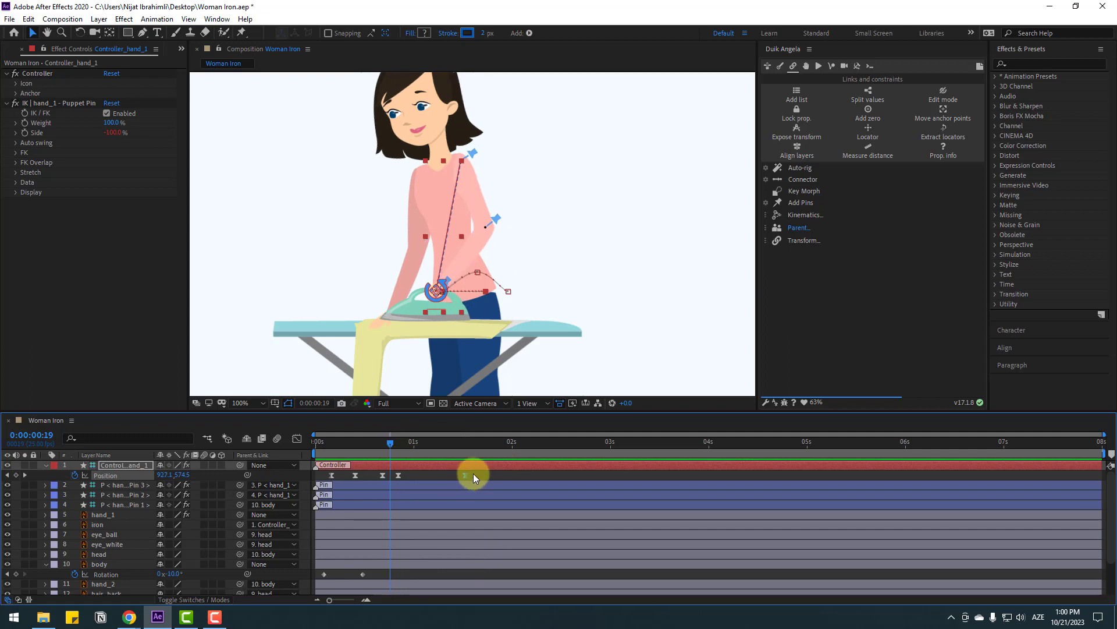
{"action": "left_click_drag", "start_coordinate": [473, 473], "coordinate": [316, 483]}
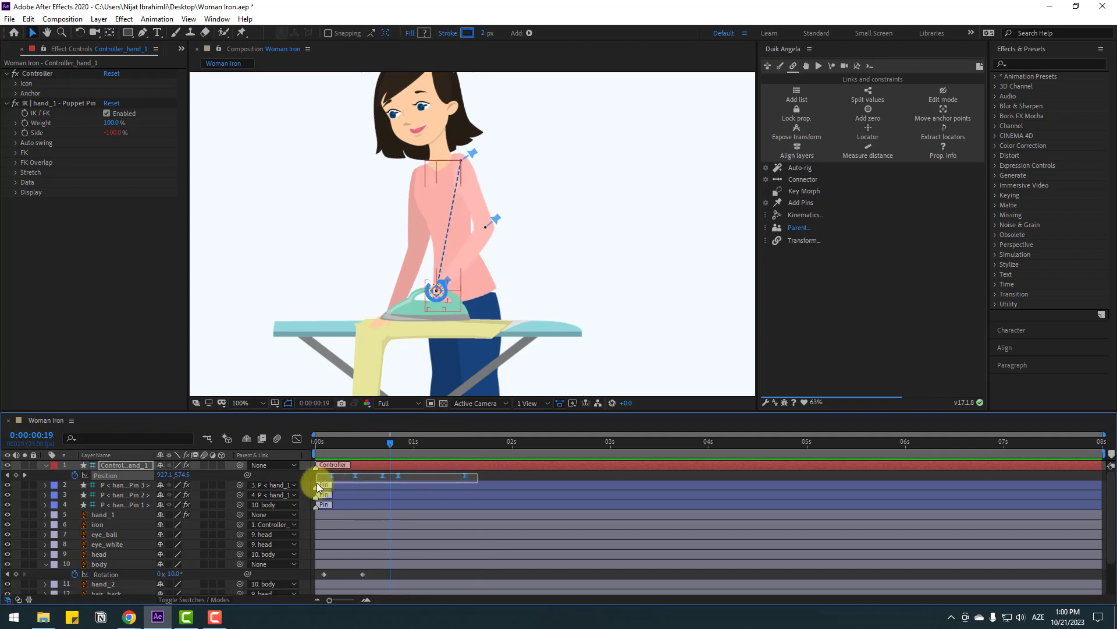
{"action": "right_click", "coordinate": [356, 474]}
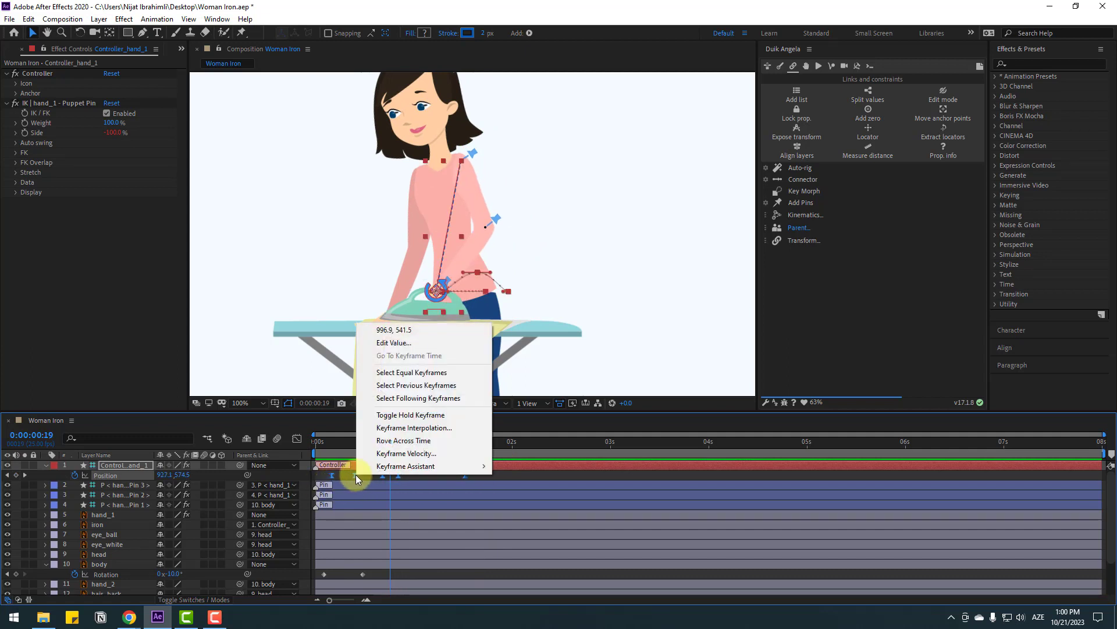
{"action": "left_click", "coordinate": [447, 430]}
{"action": "left_click", "coordinate": [581, 288]}
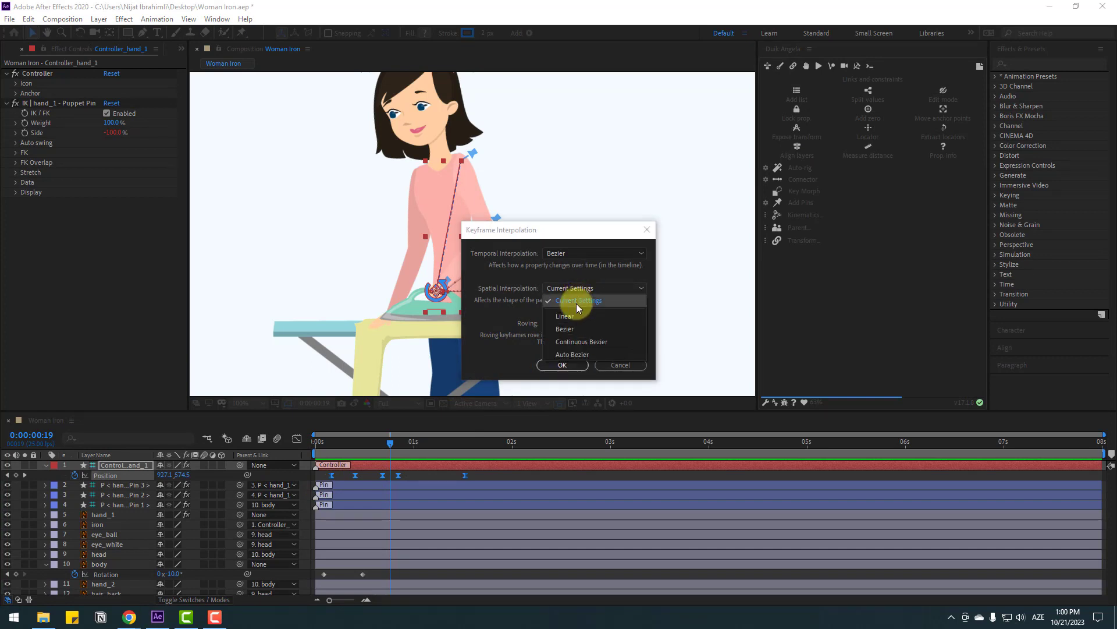
{"action": "left_click", "coordinate": [567, 314]}
{"action": "left_click", "coordinate": [562, 365]}
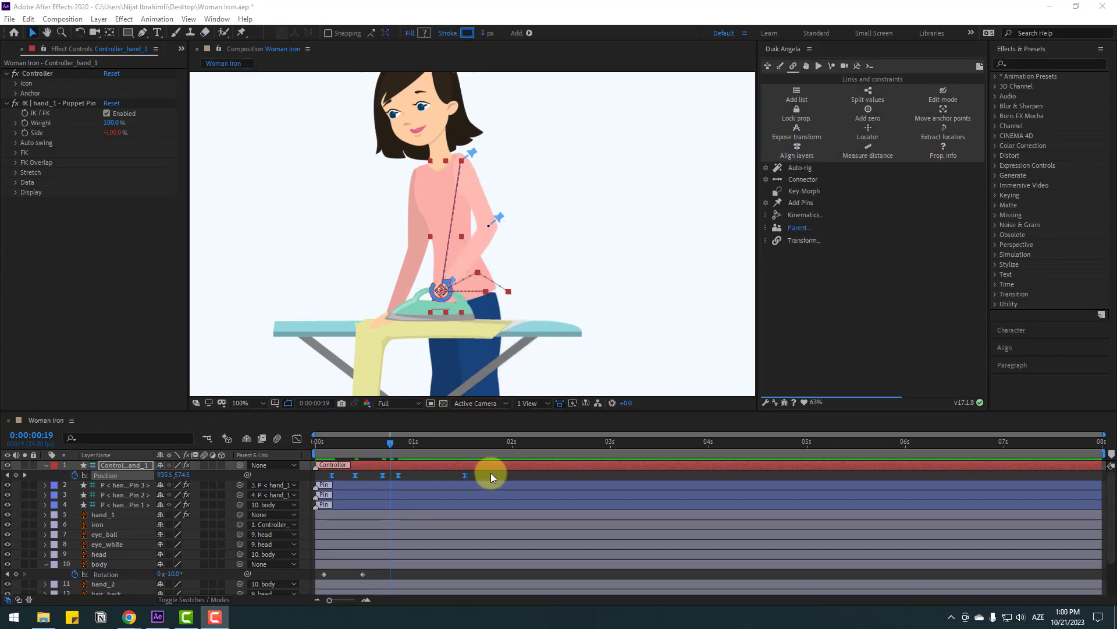
{"action": "key", "text": "space"}
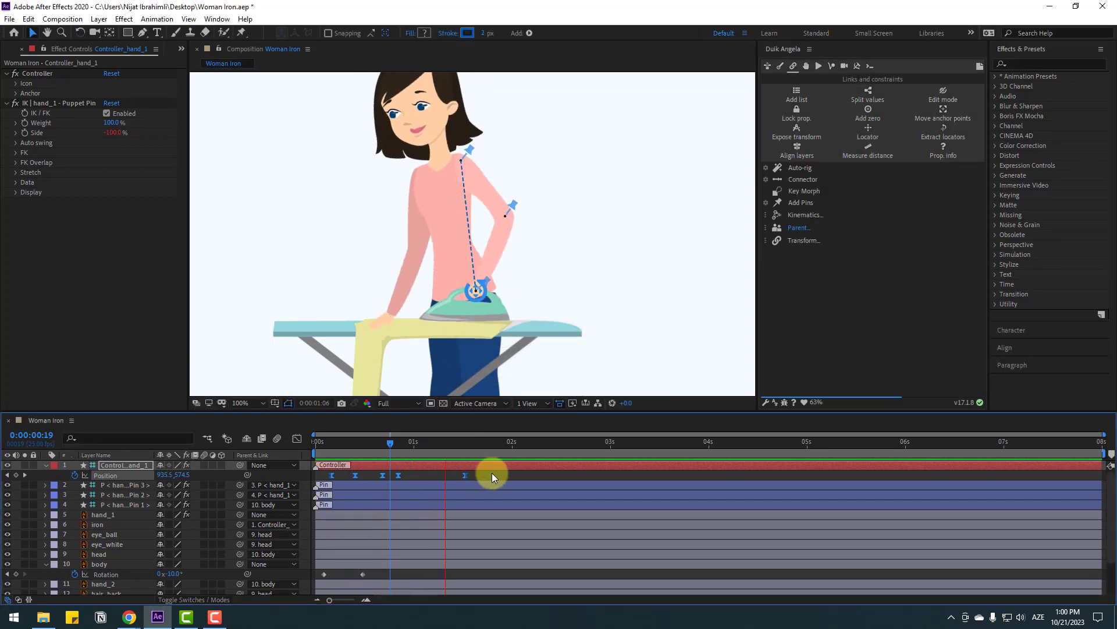
- Convert the Controller_hand_1 Position keyframe at 0:00:00:10 to Auto Bezier and preview the iron's lift
{"action": "left_click", "coordinate": [363, 447]}
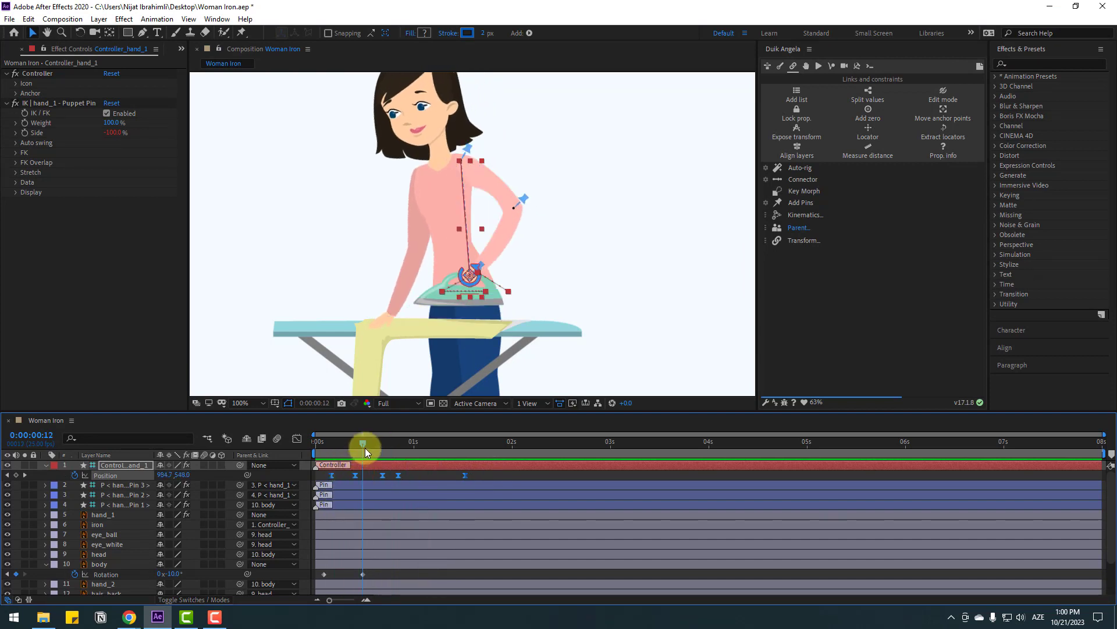
{"action": "left_click_drag", "start_coordinate": [365, 449], "coordinate": [355, 450]}
{"action": "left_click", "coordinate": [355, 475]}
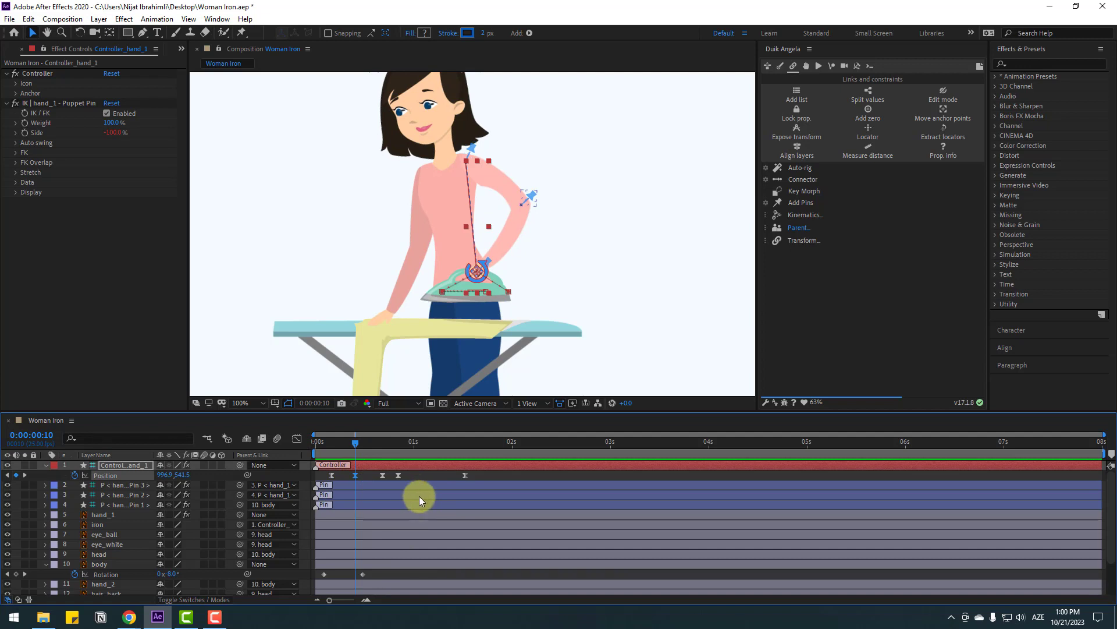
{"action": "left_click", "coordinate": [356, 475], "text": "ctrl"}
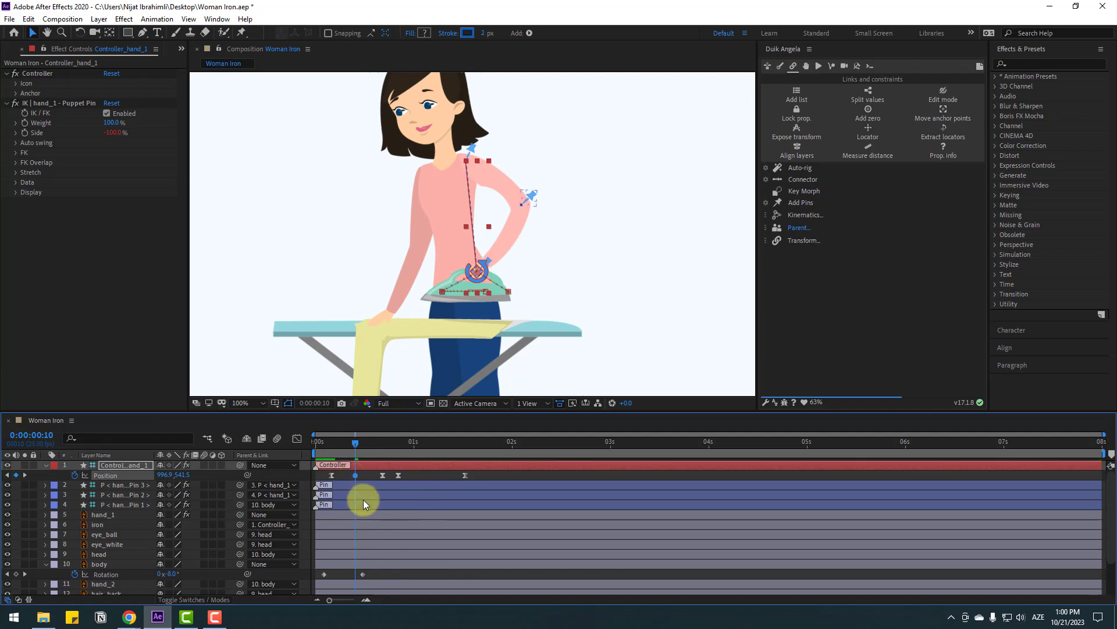
{"action": "key", "text": "space"}
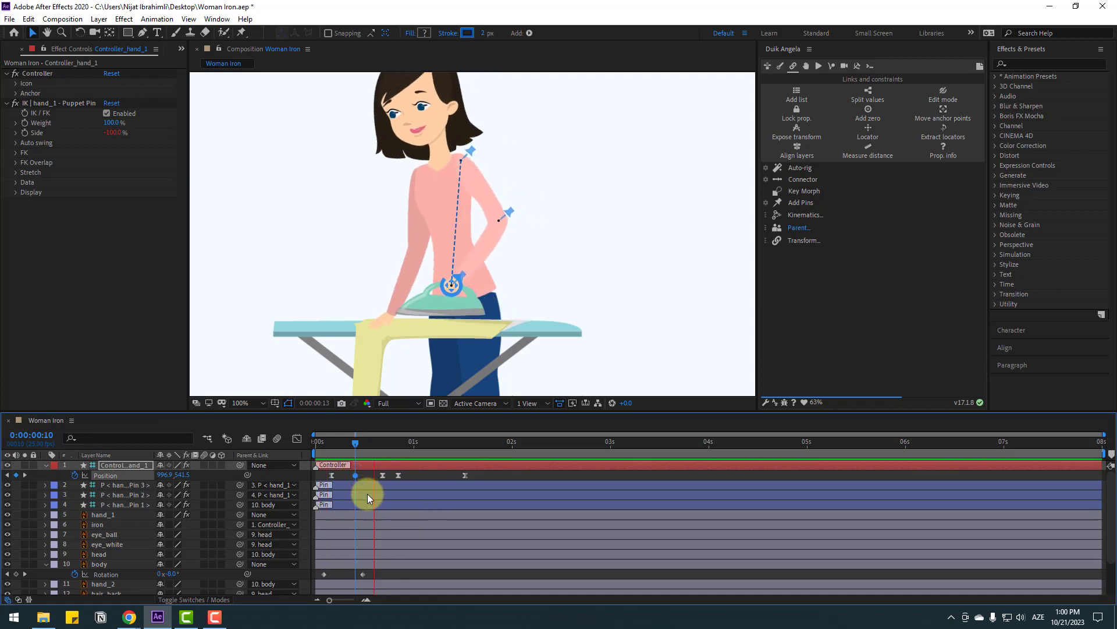
{"action": "key", "text": "space"}
- Copy the Controller_hand_1 Position keyframes and paste them at 0:00:01:13 and 0:00:02:22 to repeat the ironing cycle
{"action": "left_click", "coordinate": [461, 442]}
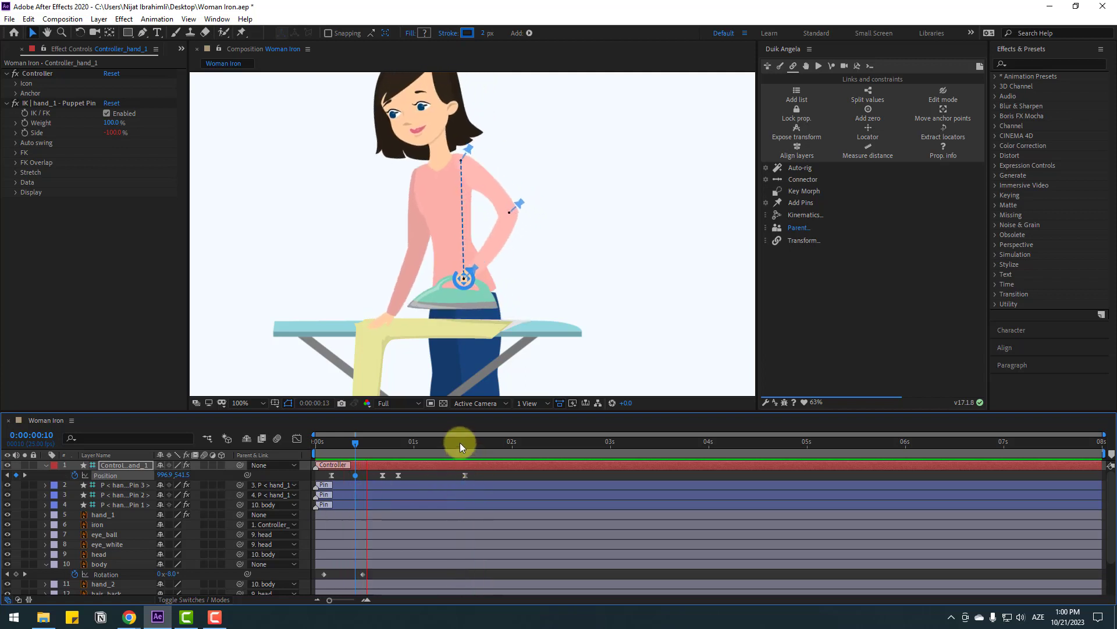
{"action": "left_click_drag", "start_coordinate": [476, 473], "coordinate": [330, 479]}
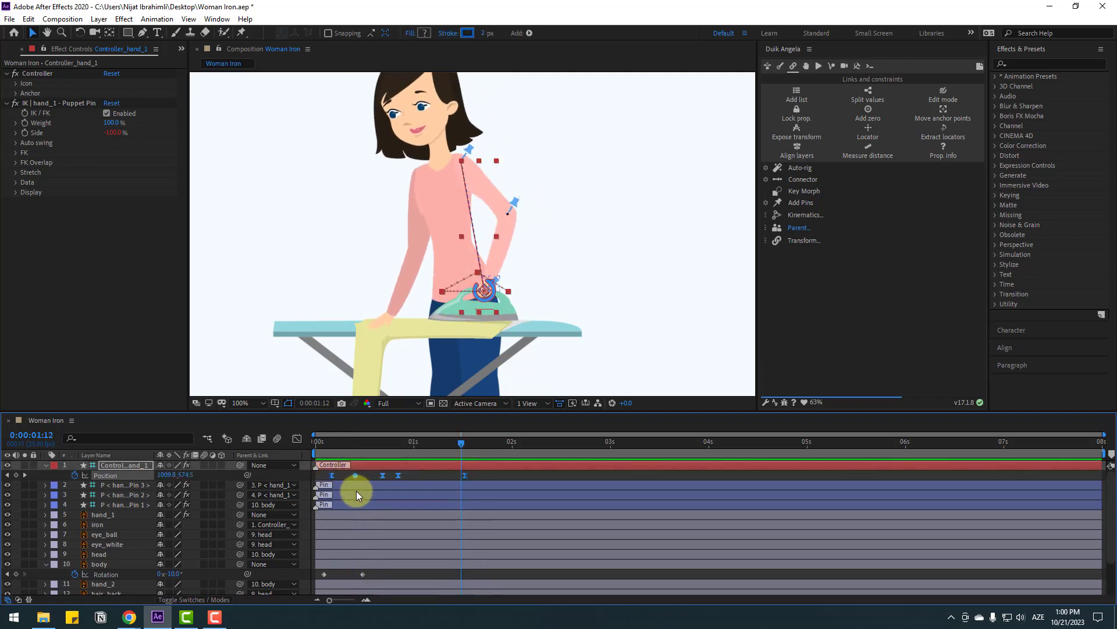
{"action": "left_click_drag", "start_coordinate": [462, 442], "coordinate": [478, 442]}
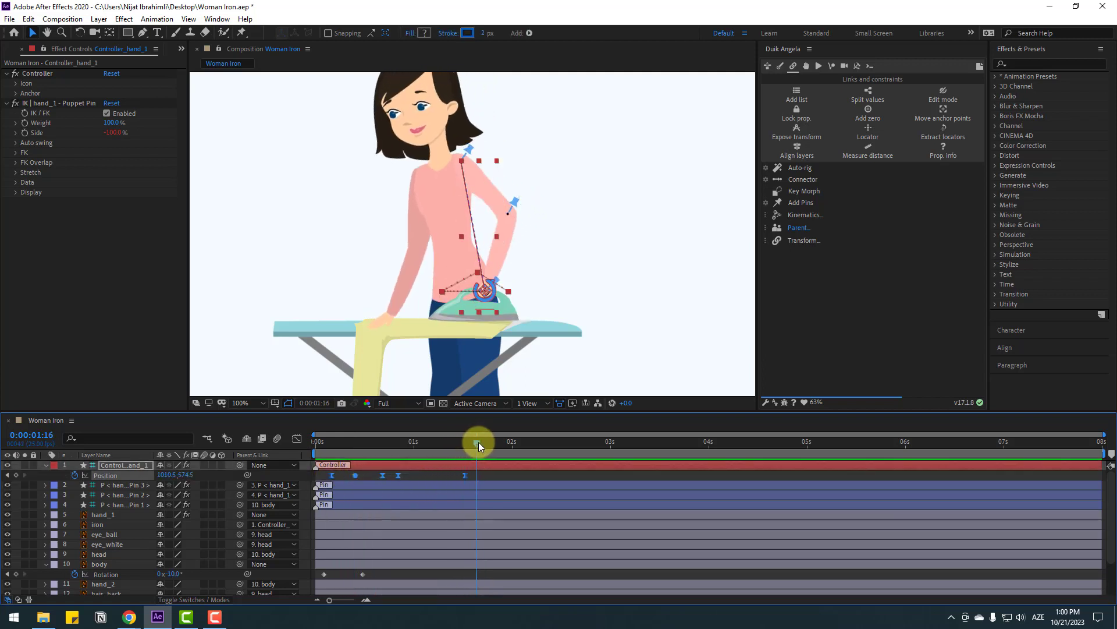
{"action": "left_click", "coordinate": [486, 473]}
{"action": "left_click", "coordinate": [18, 477]}
{"action": "left_click_drag", "start_coordinate": [445, 442], "coordinate": [479, 449]}
{"action": "left_click_drag", "start_coordinate": [624, 474], "coordinate": [599, 441]}
{"action": "key", "text": "ctrl+v"}
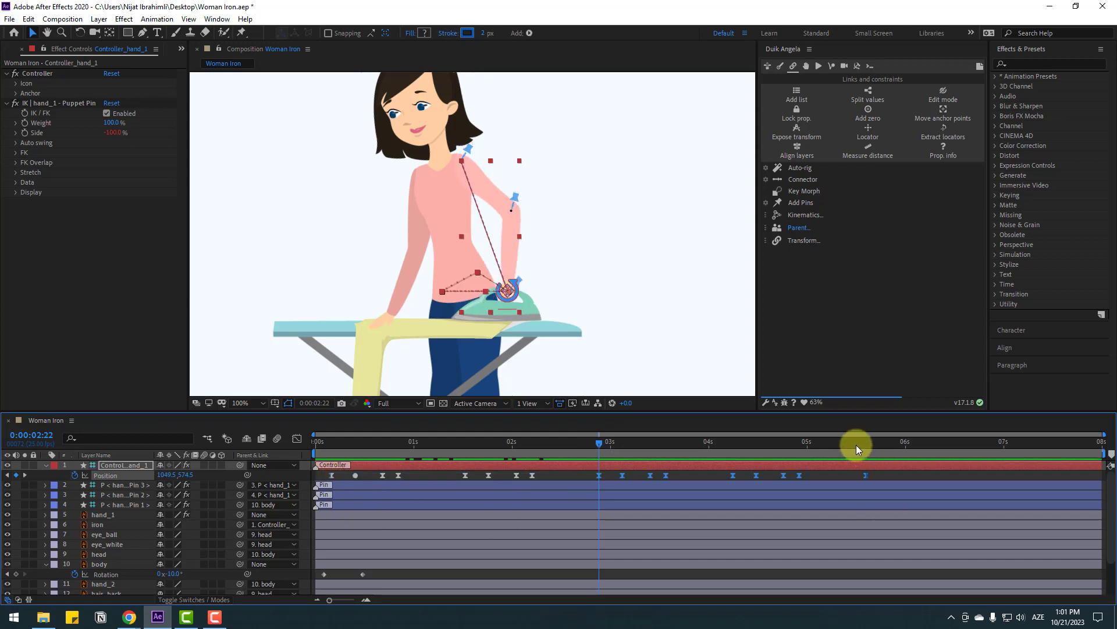
- Copy the last ironing cycle's Position keyframes, paste them at 0:00:05:15, and preview the repeated motion
{"action": "left_click", "coordinate": [866, 444]}
{"action": "left_click_drag", "start_coordinate": [878, 474], "coordinate": [727, 481]}
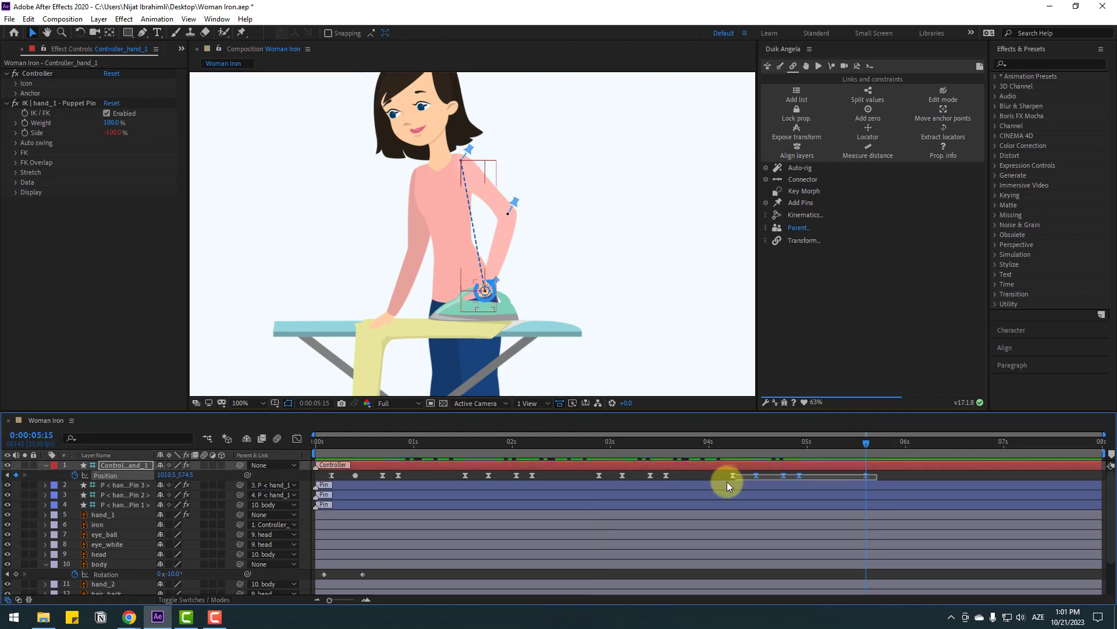
{"action": "key", "text": "ctrl+c"}
{"action": "key", "text": "ctrl+v"}
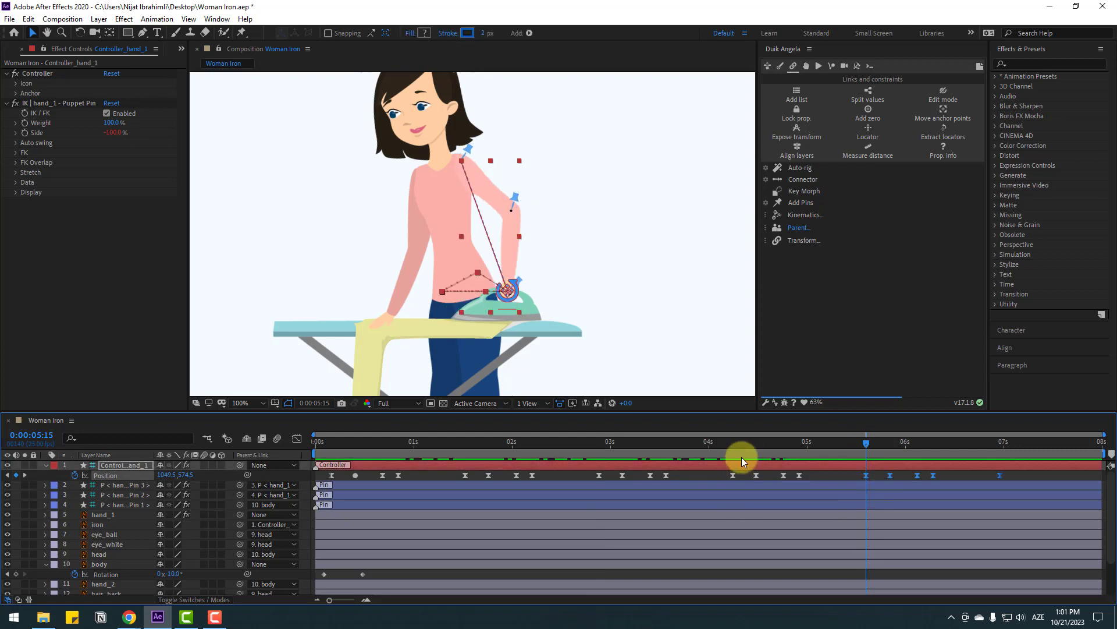
{"action": "key", "text": "space"}
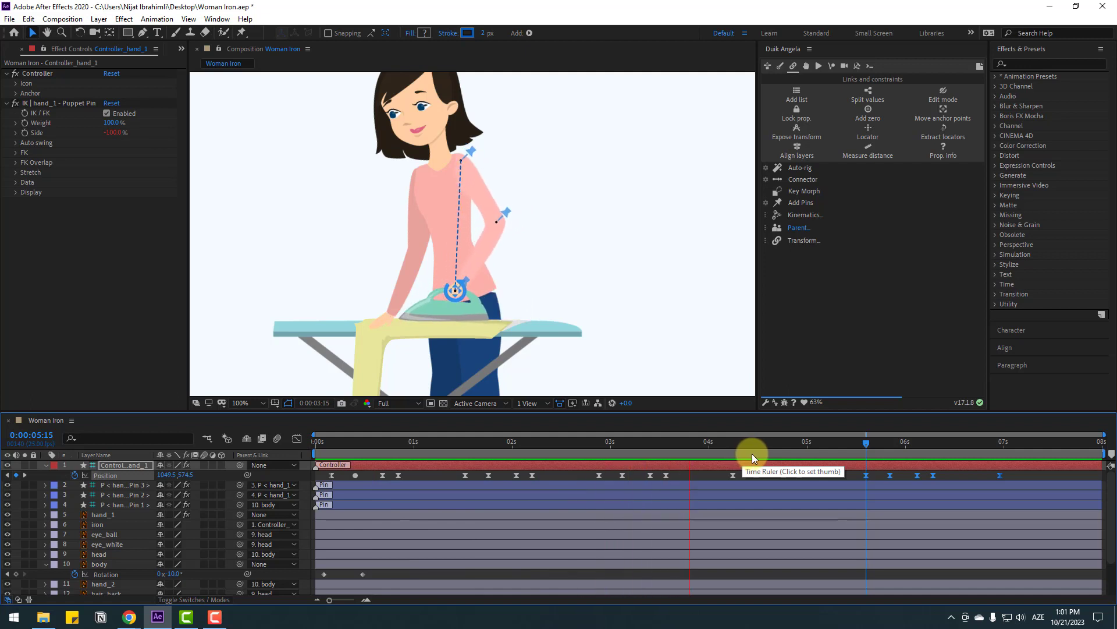
{"action": "left_click", "coordinate": [515, 447]}
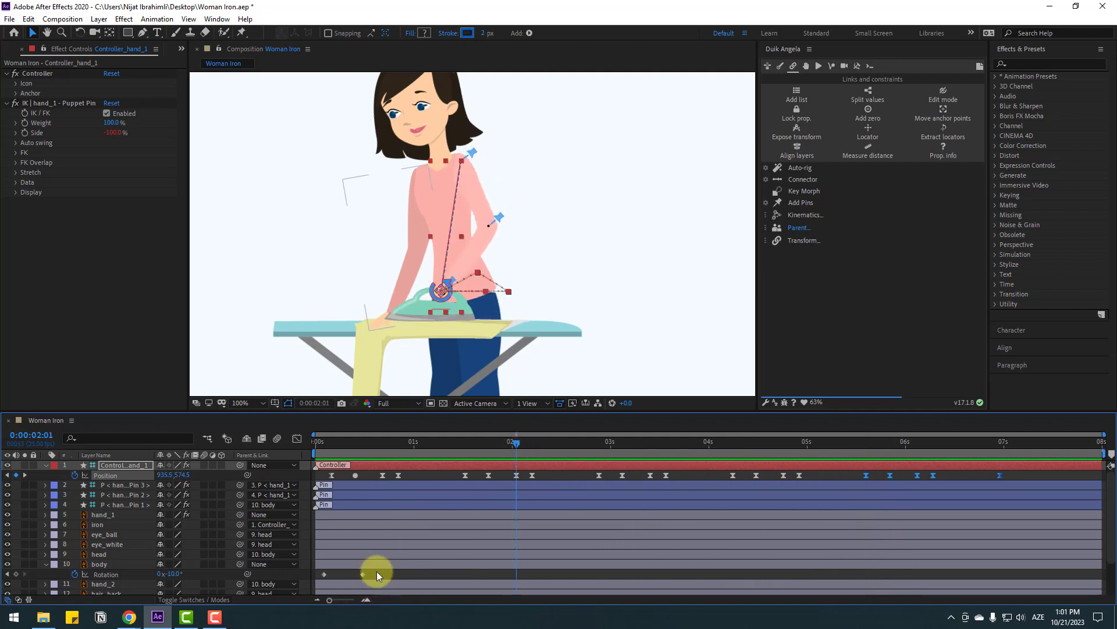
- Apply Easy Ease to both Rotation keyframes of the body layer
{"action": "left_click_drag", "start_coordinate": [377, 574], "coordinate": [312, 580]}
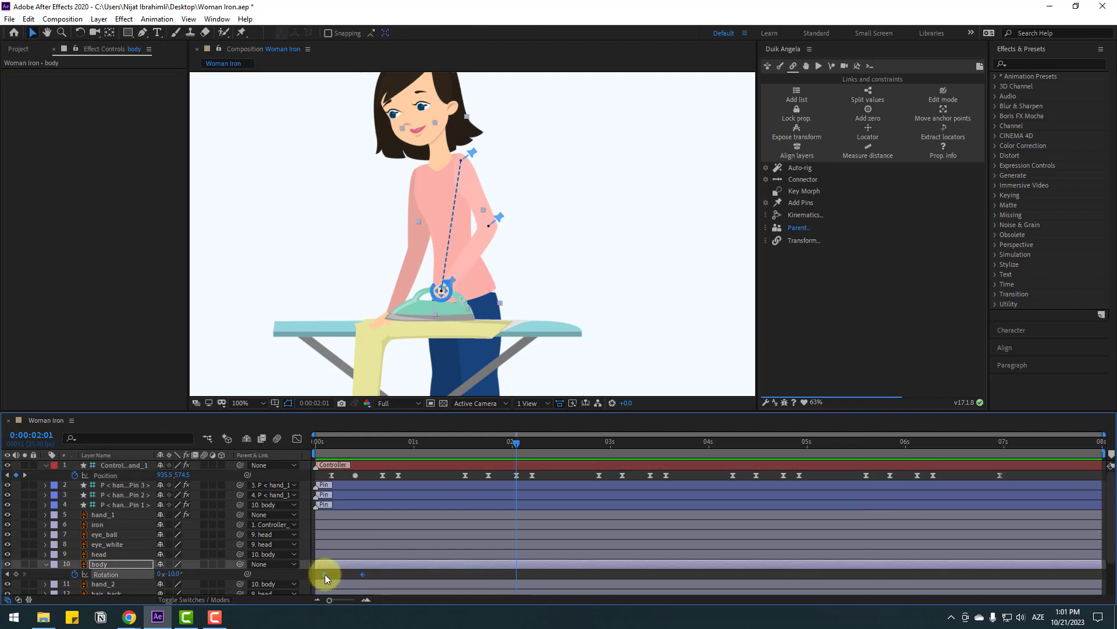
{"action": "right_click", "coordinate": [325, 574]}
{"action": "mouse_move", "coordinate": [407, 565]}
{"action": "left_click", "coordinate": [489, 489]}
{"action": "left_click", "coordinate": [398, 574]}
- Add a body Rotation keyframe of -10° at 0:00:00:21 to hold the lean
{"action": "left_click", "coordinate": [379, 443]}
{"action": "left_click_drag", "start_coordinate": [404, 445], "coordinate": [453, 448]}
{"action": "key", "text": "j"}
{"action": "left_click", "coordinate": [15, 573]}
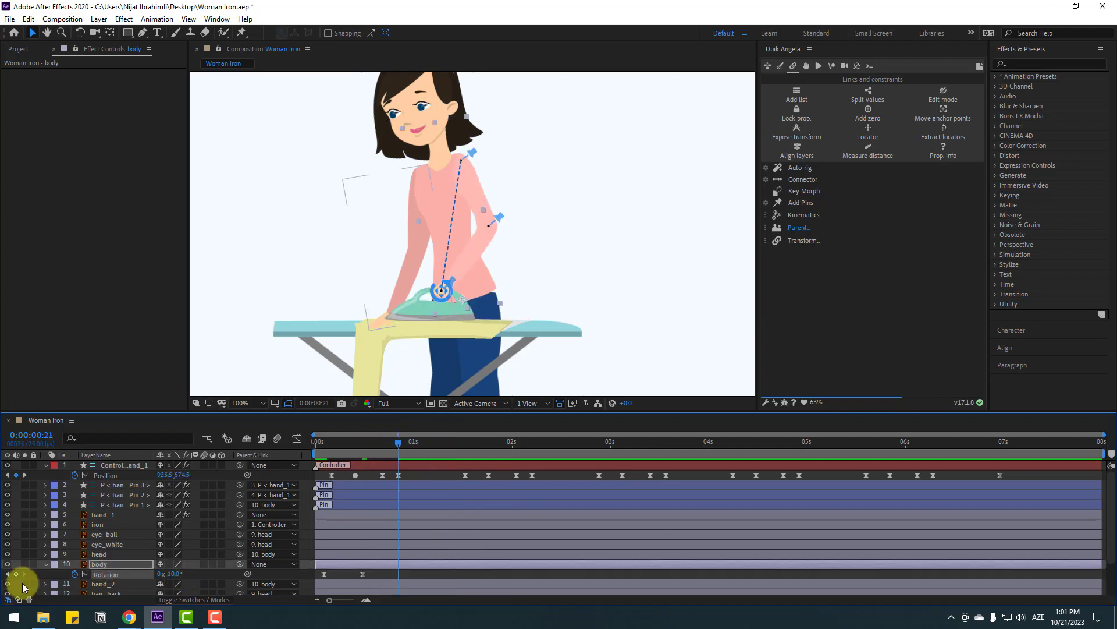
- Add a body Rotation keyframe of 0° at 0:00:01:09 to bring the woman upright
{"action": "left_click_drag", "start_coordinate": [423, 445], "coordinate": [449, 445]}
{"action": "left_click", "coordinate": [172, 576]}
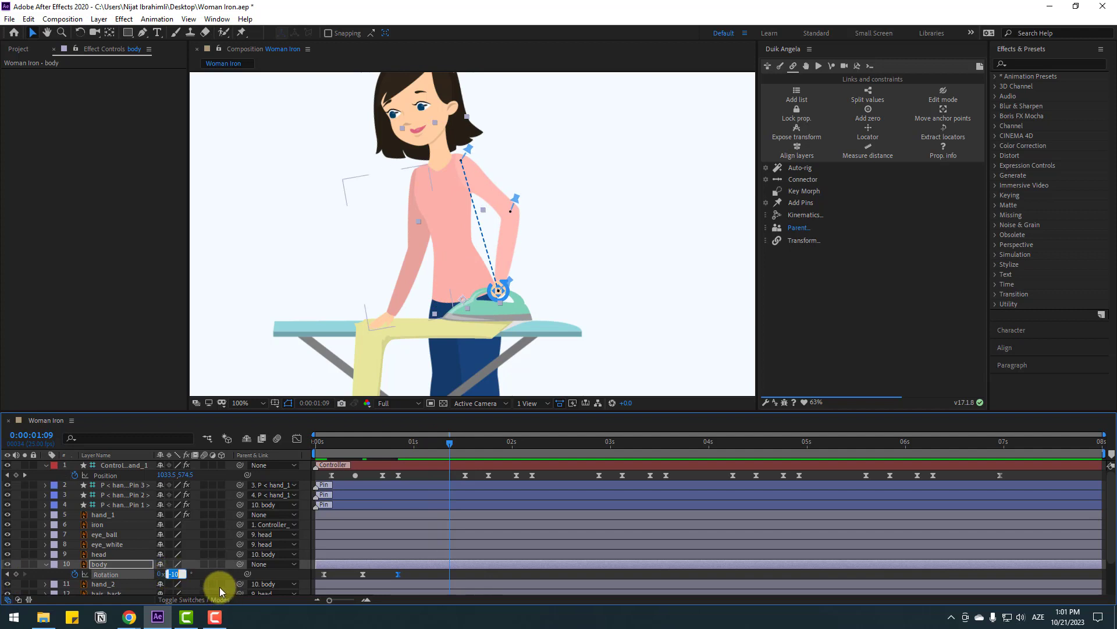
{"action": "type", "text": "0"}
{"action": "key", "text": "Return"}
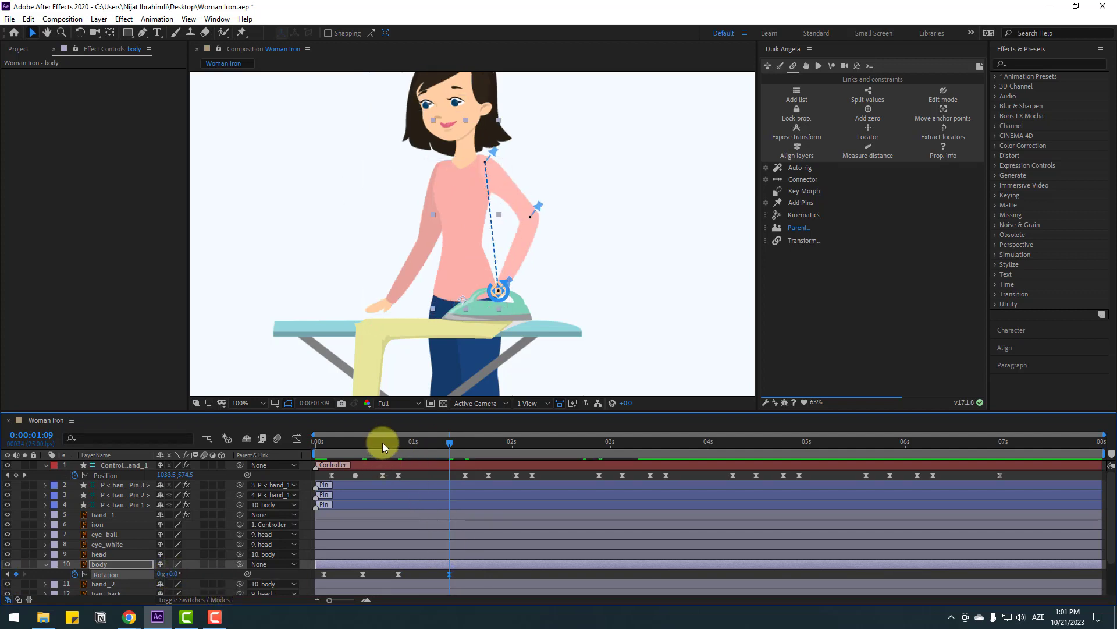
- Preview the return movement and shift the body layer's last Rotation keyframe to 0:00:01:14
{"action": "left_click_drag", "start_coordinate": [383, 442], "coordinate": [453, 449]}
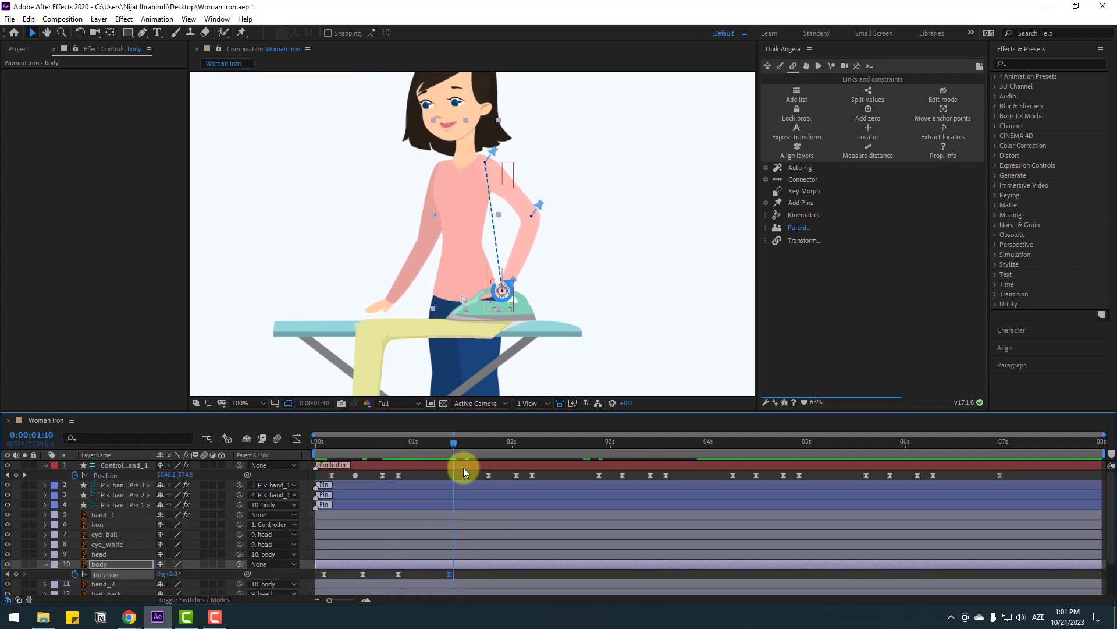
{"action": "key", "text": "space"}
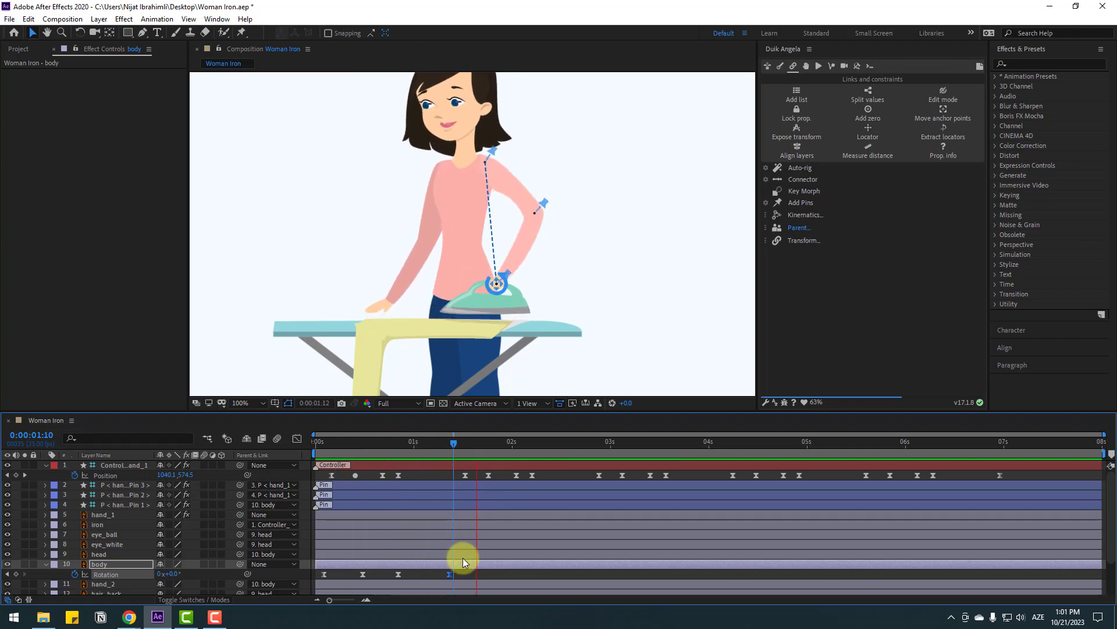
{"action": "key", "text": "space"}
{"action": "left_click_drag", "start_coordinate": [452, 575], "coordinate": [469, 574]}
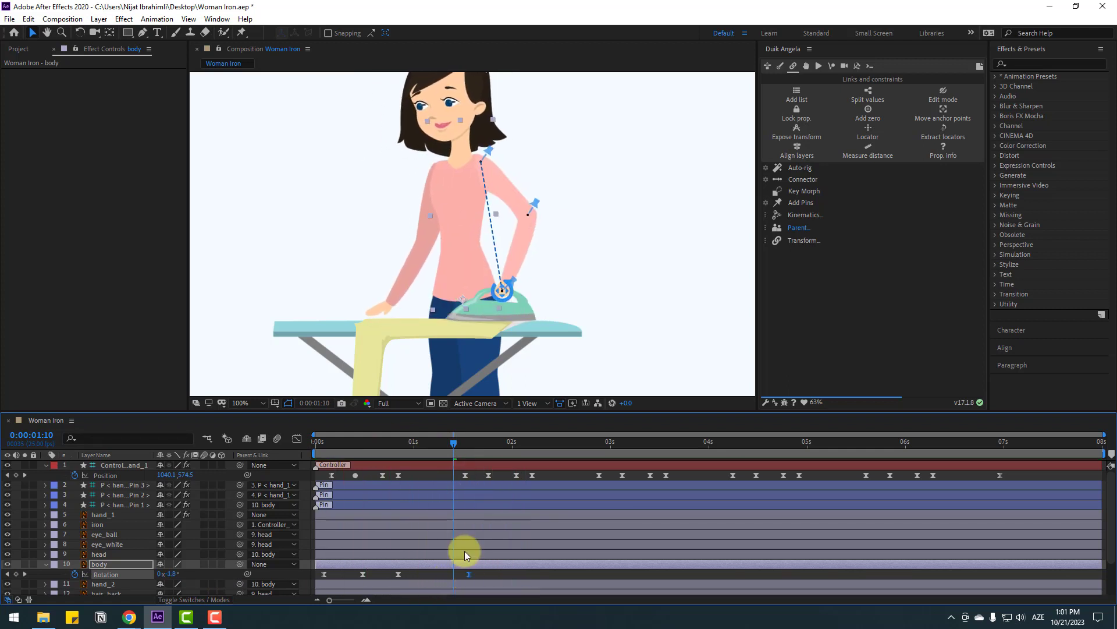
{"action": "left_click_drag", "start_coordinate": [455, 437], "coordinate": [469, 440]}
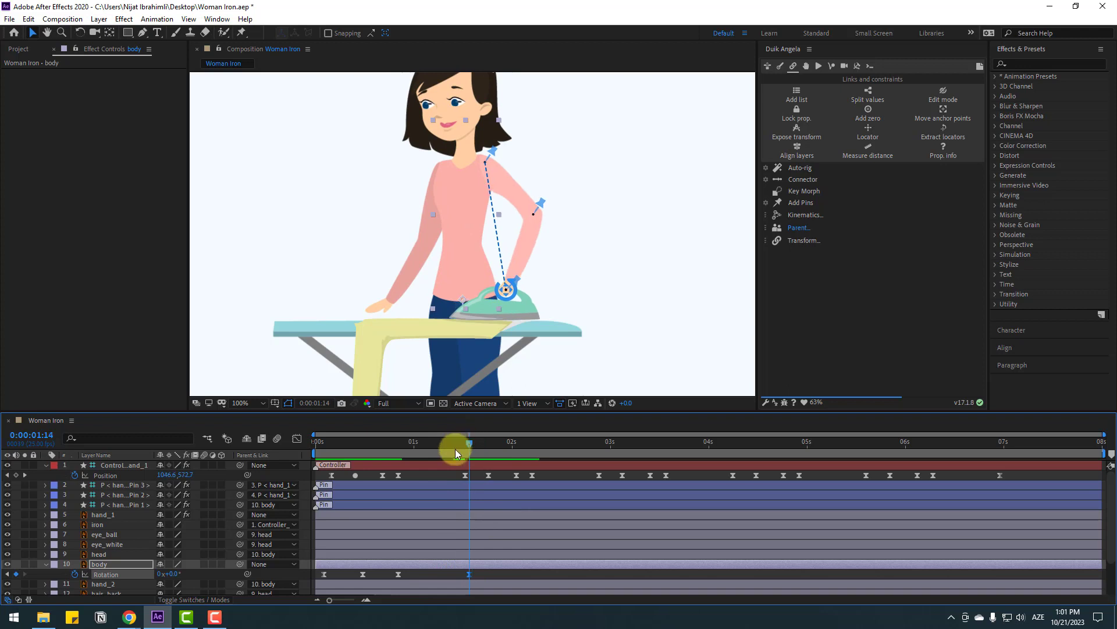
- Set the body Rotation keyframe at 0:00:01:14 to -3° and preview the lean
{"action": "left_click", "coordinate": [172, 574]}
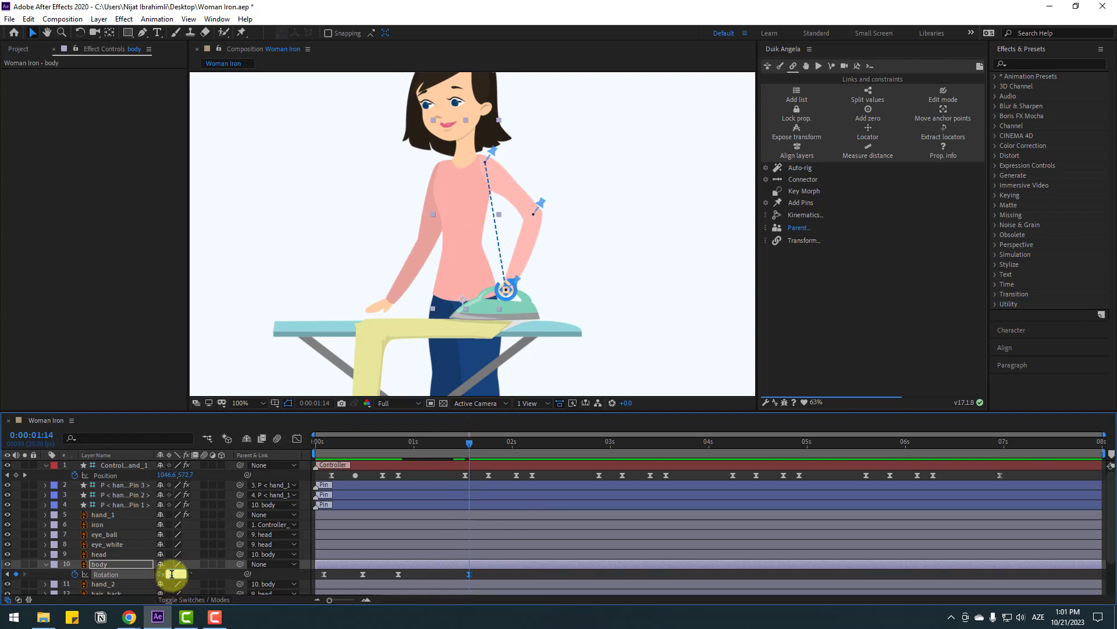
{"action": "type", "text": "-30"}
{"action": "key", "text": "Return"}
{"action": "key", "text": "space"}
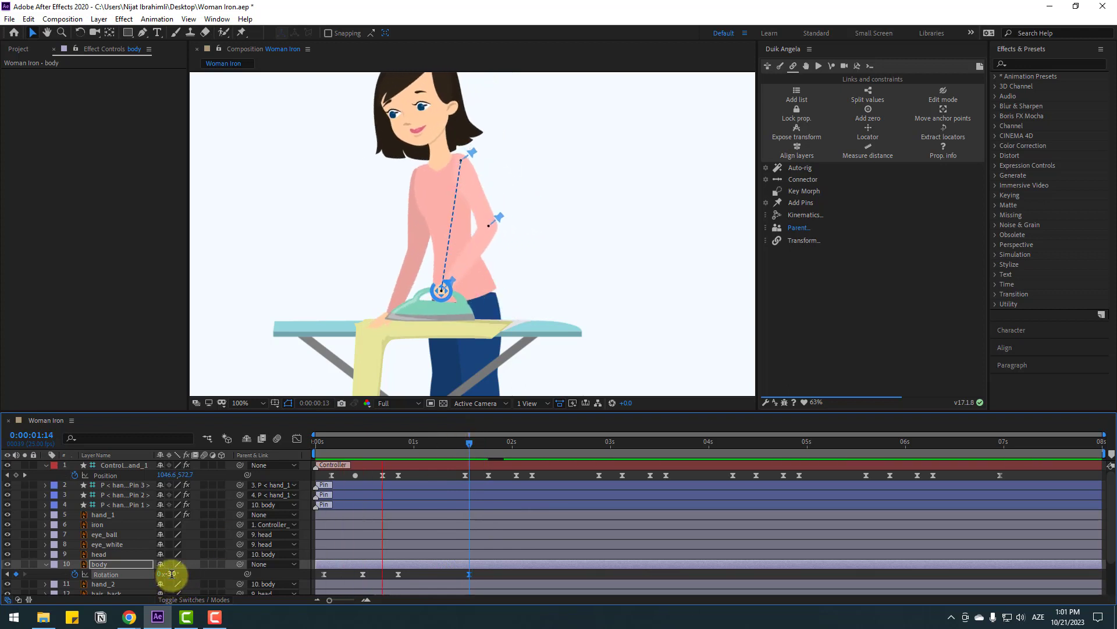
{"action": "left_click", "coordinate": [501, 585]}
- Hold the body Rotation with a -3° keyframe shortly after 0:00:01:14, and add one of -8° at 0:00:02:07
{"action": "left_click", "coordinate": [469, 446]}
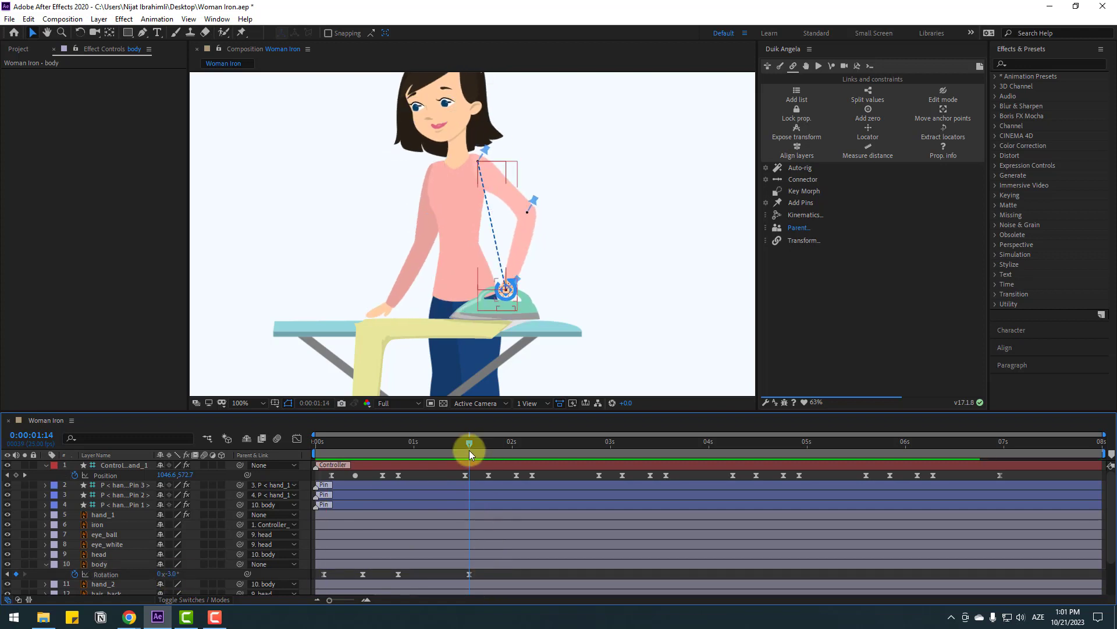
{"action": "left_click_drag", "start_coordinate": [475, 445], "coordinate": [540, 444]}
{"action": "left_click", "coordinate": [15, 574]}
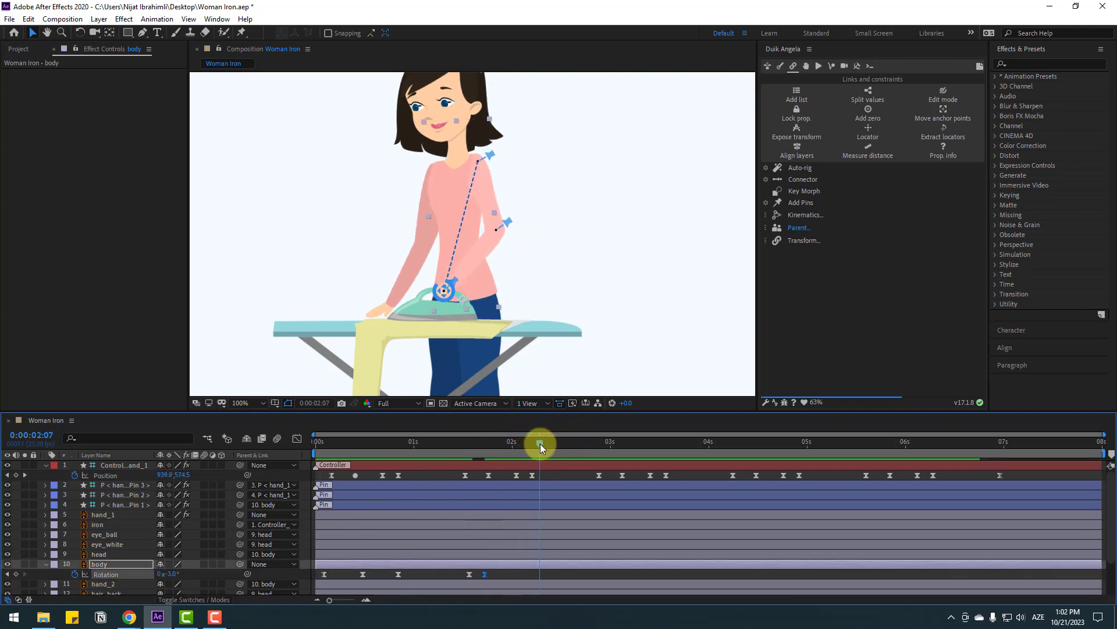
{"action": "left_click", "coordinate": [176, 574]}
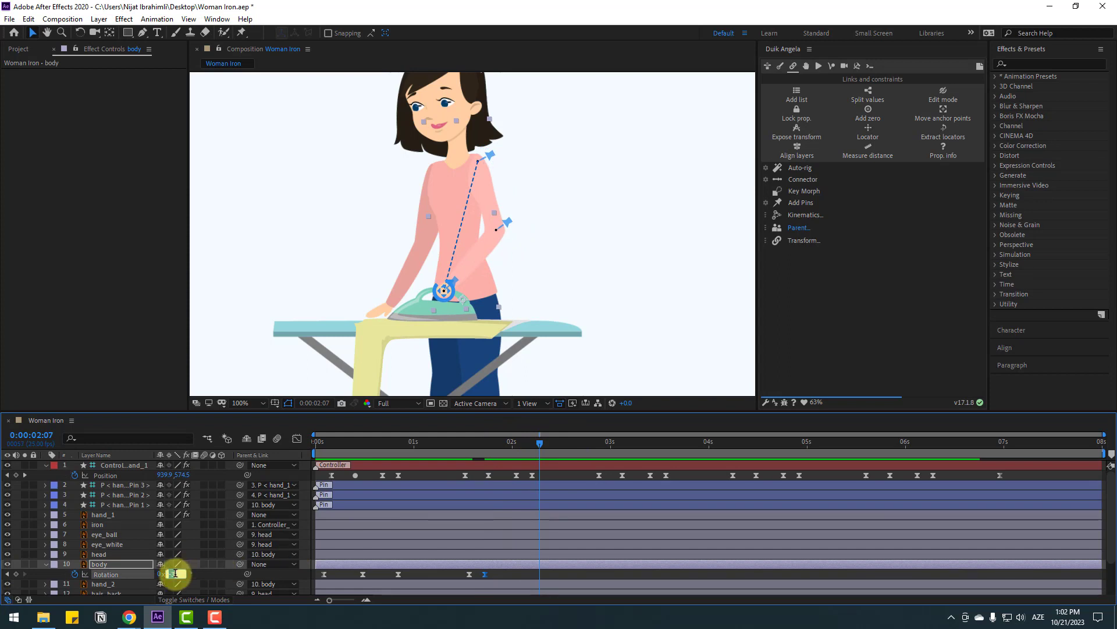
{"action": "type", "text": "-8"}
{"action": "key", "text": "Return"}
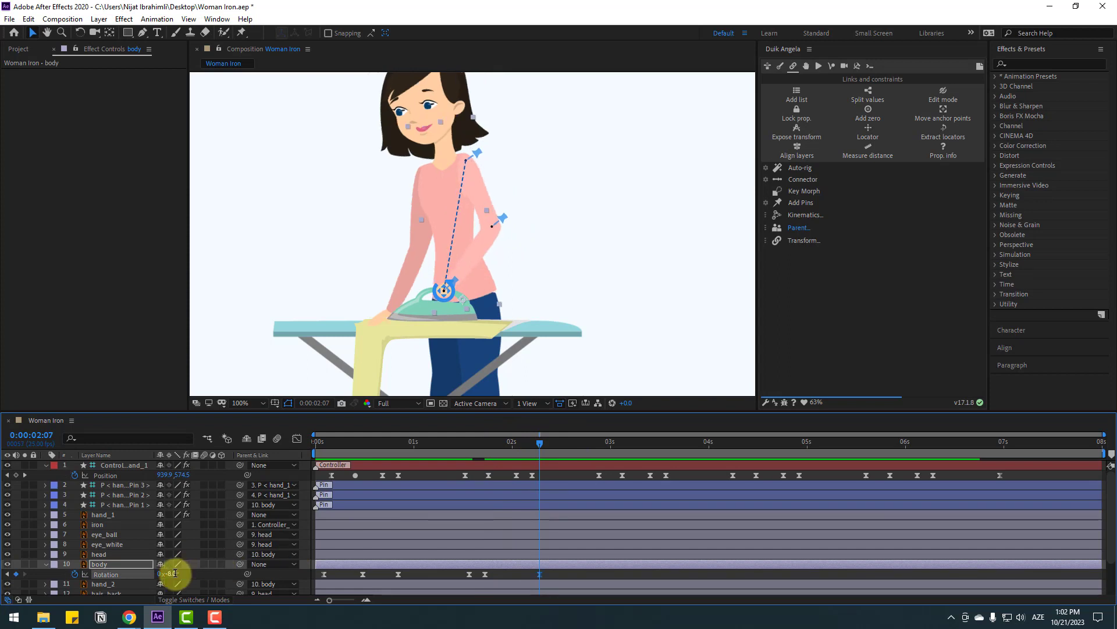
- Add a body Rotation keyframe of -2° at 0:00:02:20
{"action": "left_click_drag", "start_coordinate": [545, 442], "coordinate": [589, 442]}
{"action": "left_click", "coordinate": [174, 576]}
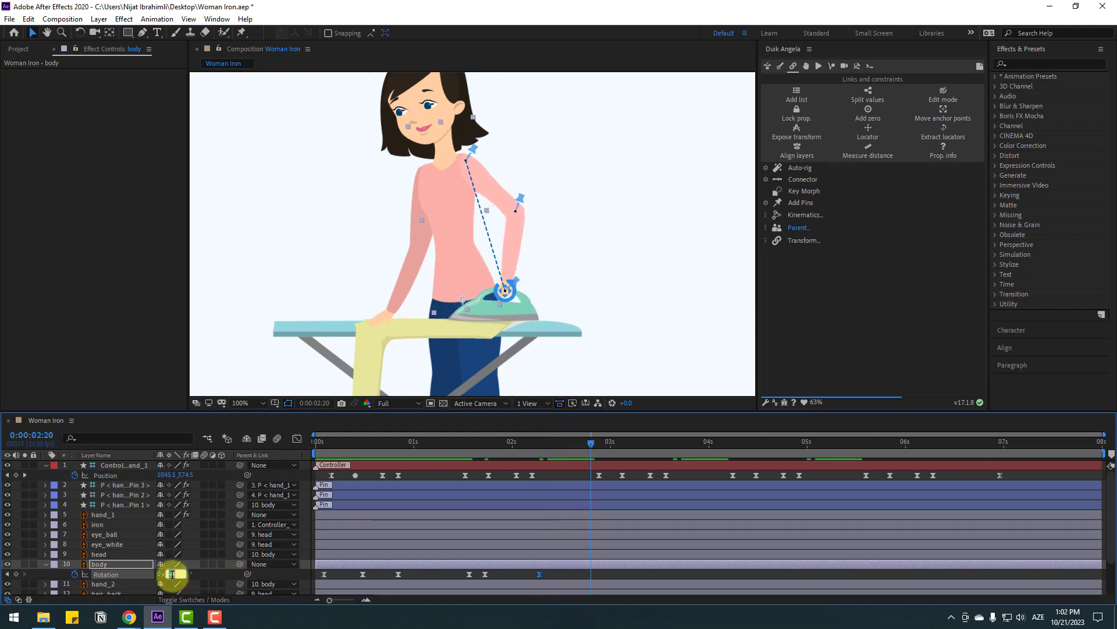
{"action": "type", "text": "-2"}
{"action": "key", "text": "Return"}
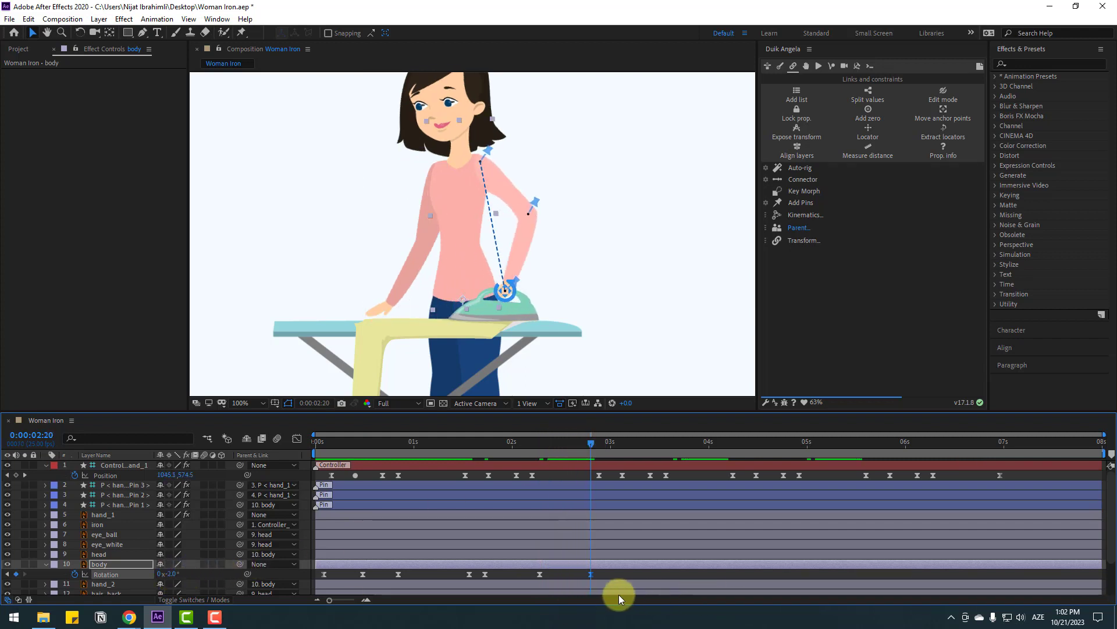
- Copy the body layer's last three Rotation keyframes and paste them at 0:00:02:24
{"action": "left_click_drag", "start_coordinate": [582, 577], "coordinate": [480, 582]}
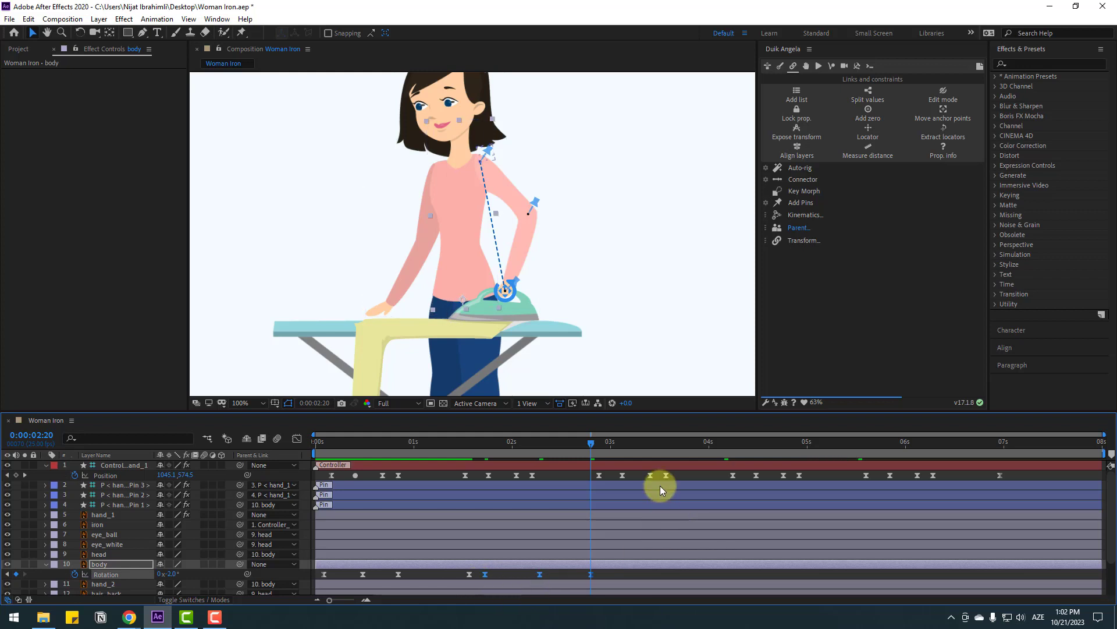
{"action": "key", "text": "ctrl+c"}
{"action": "key", "text": "ctrl+v"}
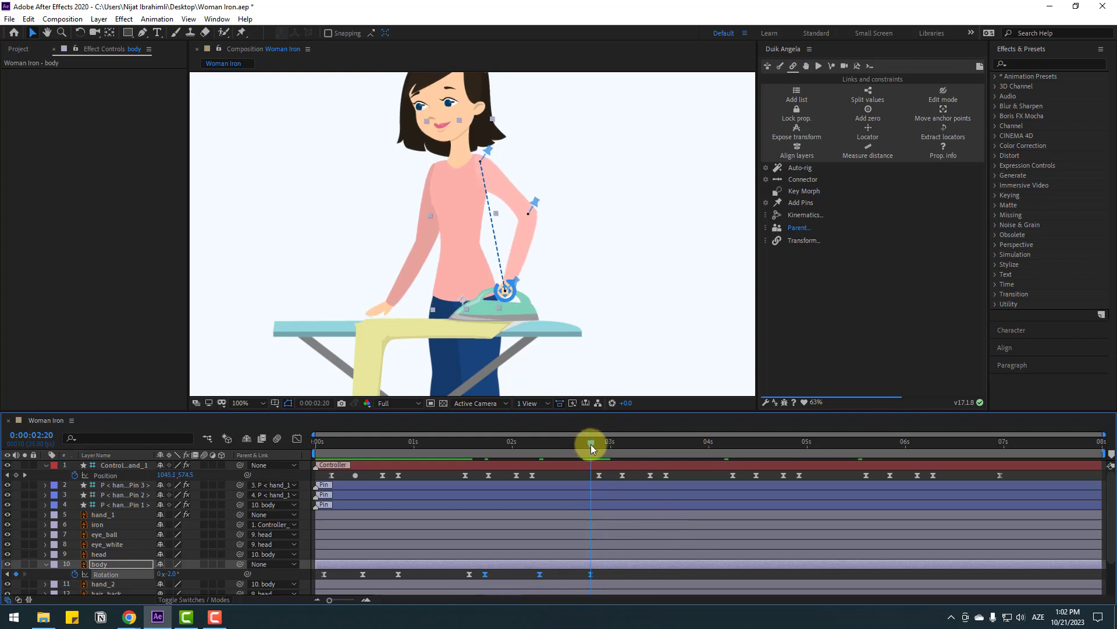
{"action": "left_click_drag", "start_coordinate": [589, 445], "coordinate": [586, 474]}
{"action": "key", "text": "ctrl+z"}
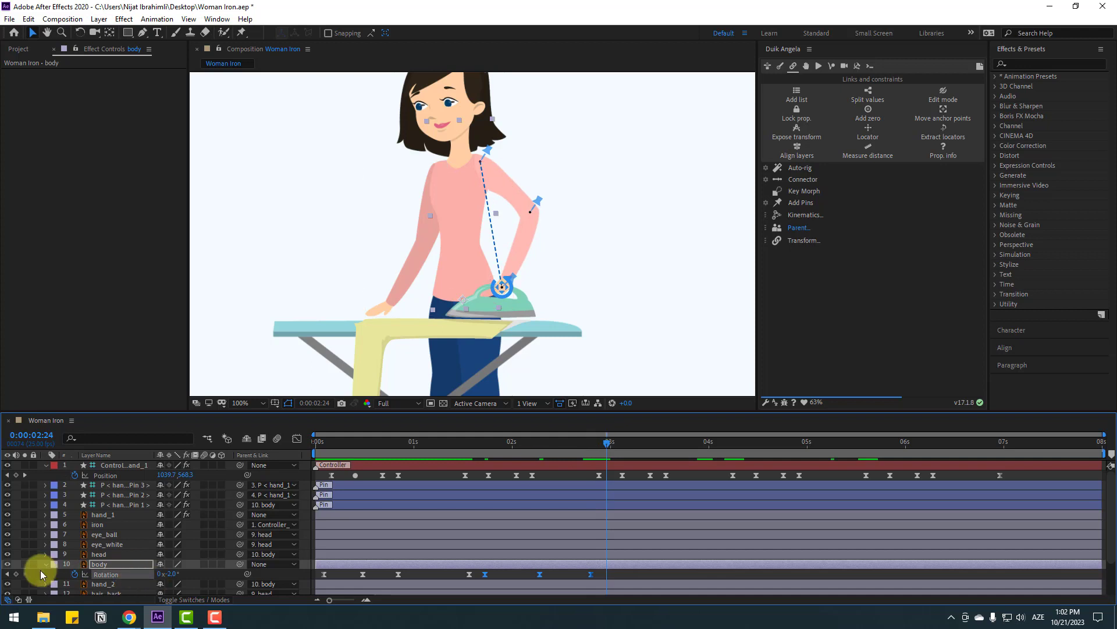
{"action": "left_click", "coordinate": [16, 573]}
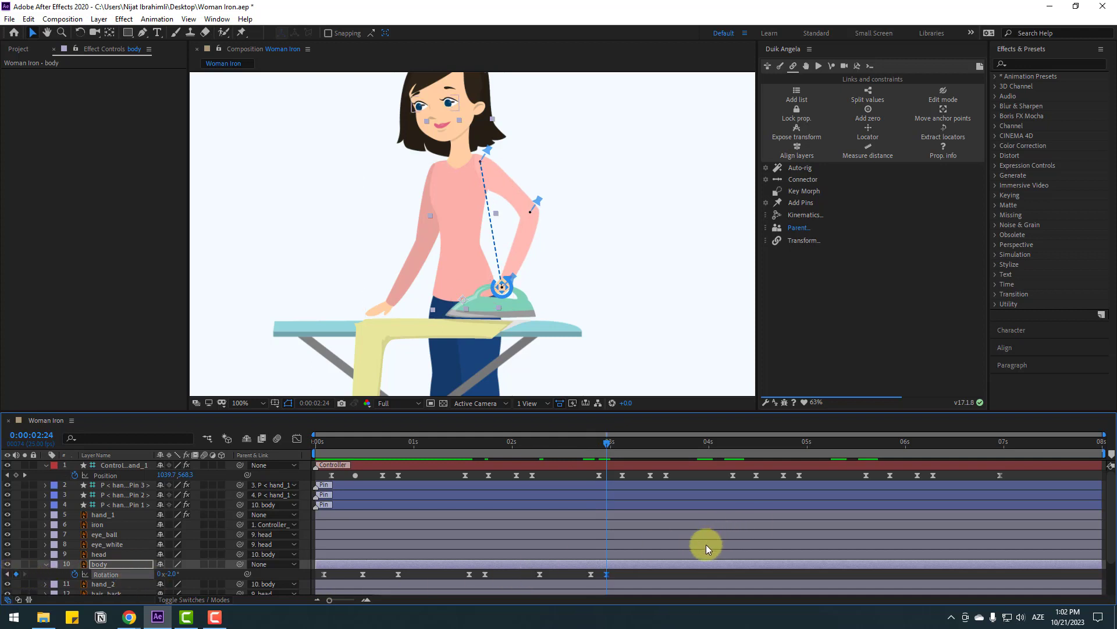
{"action": "key", "text": "ctrl+v"}
- Paste the copied body Rotation keyframes at 0:00:04:07 and 0:00:05:15 to continue the swaying
{"action": "left_click_drag", "start_coordinate": [606, 442], "coordinate": [733, 449]}
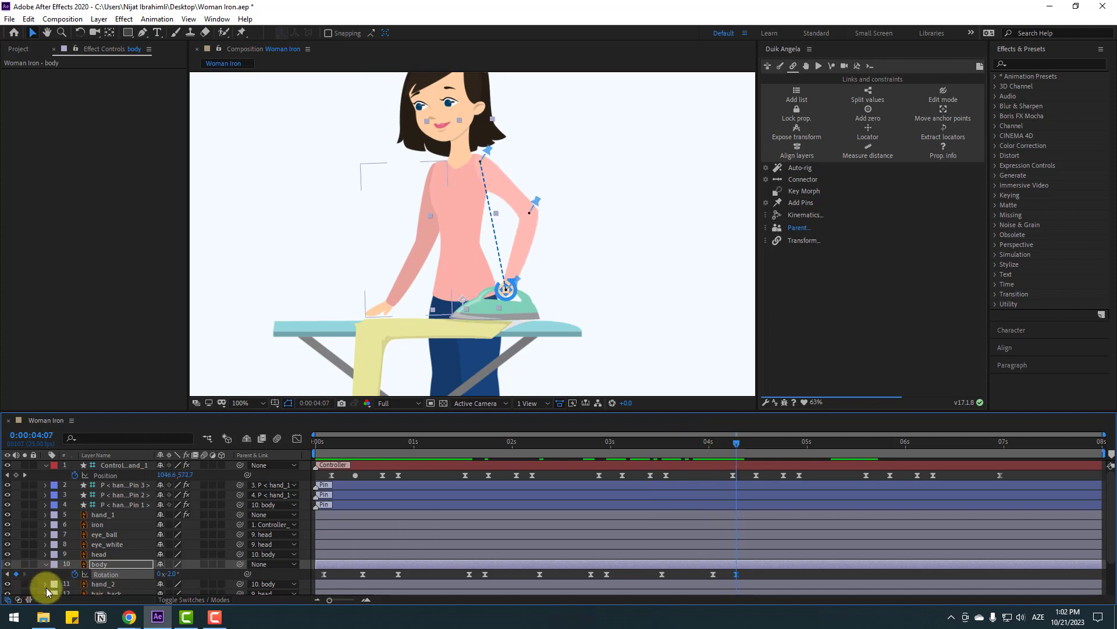
{"action": "key", "text": "ctrl+v"}
{"action": "left_click", "coordinate": [867, 442]}
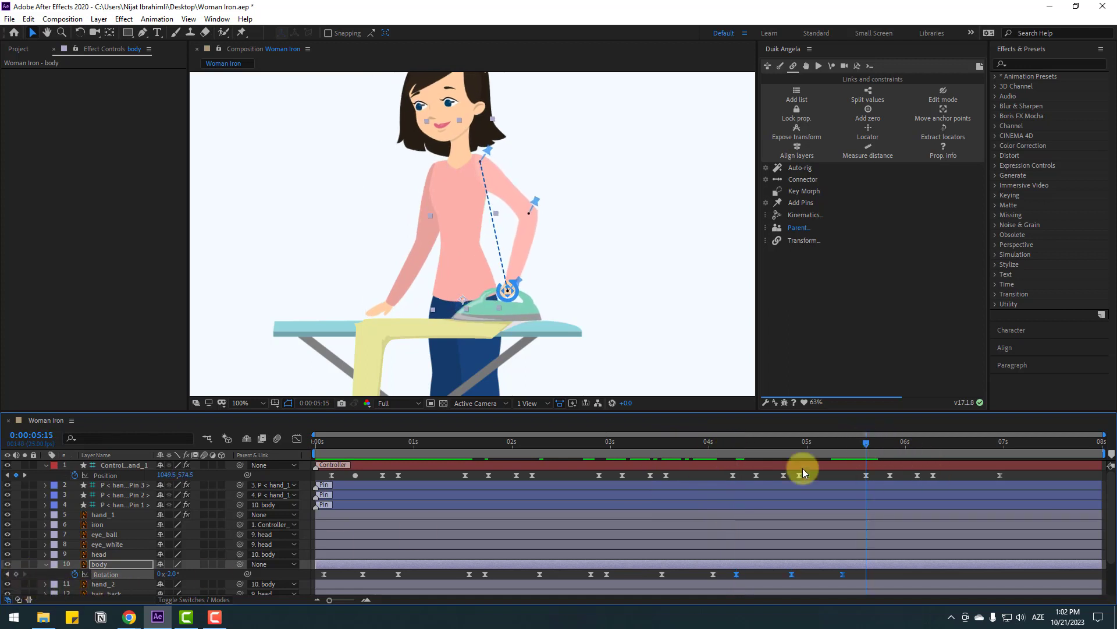
{"action": "key", "text": "ctrl+v"}
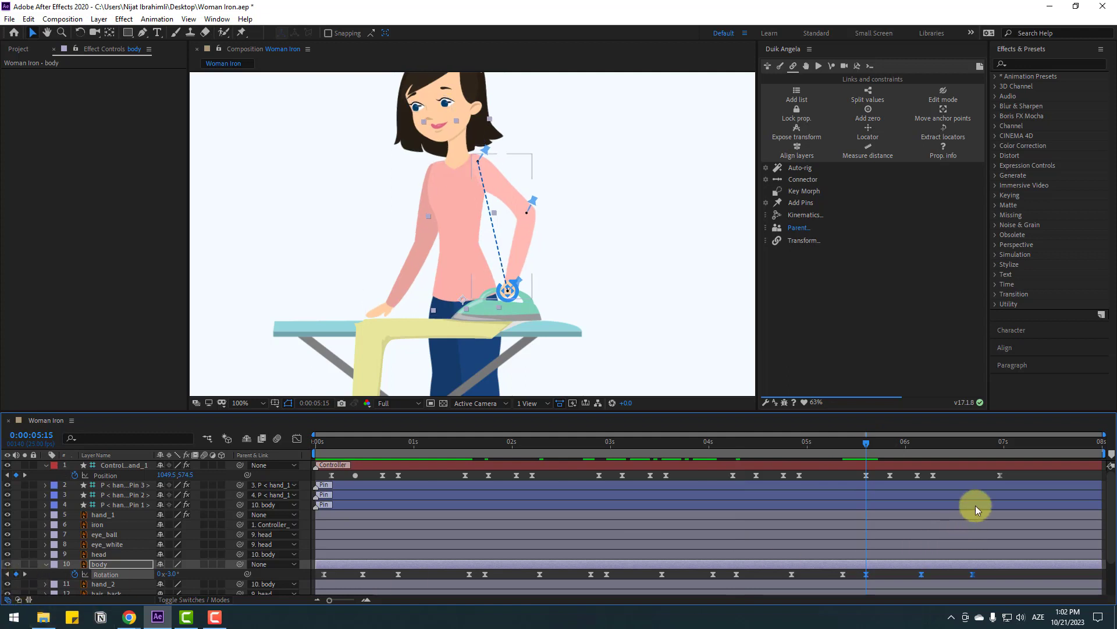
- Fit the whole composition in view and preview the combined body and ironing animation
{"action": "left_click", "coordinate": [260, 403]}
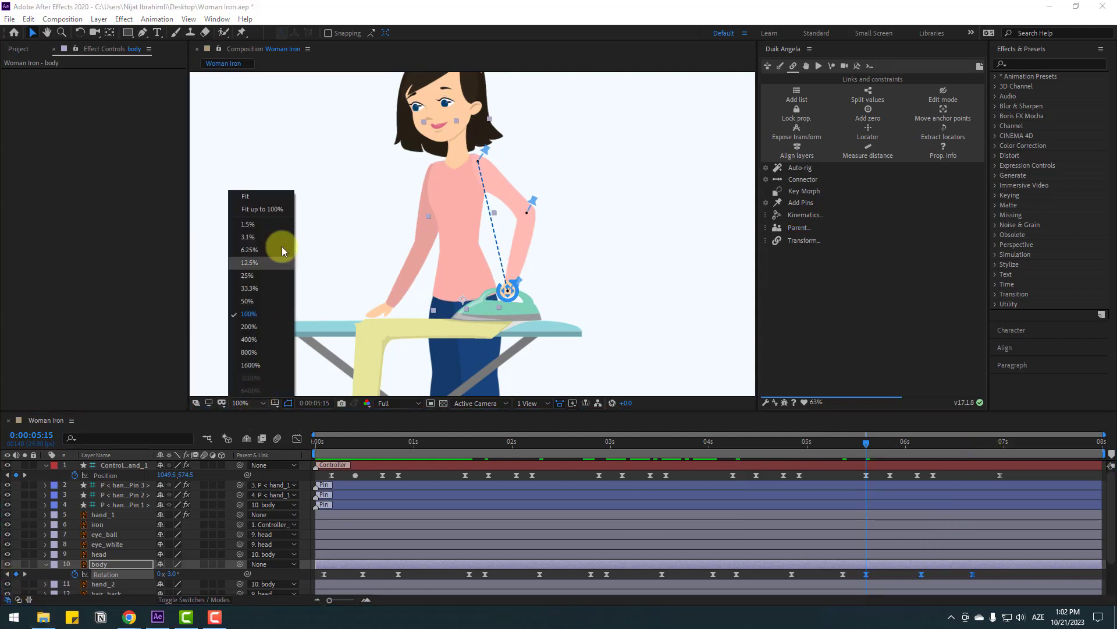
{"action": "left_click", "coordinate": [282, 246]}
{"action": "key", "text": "space"}
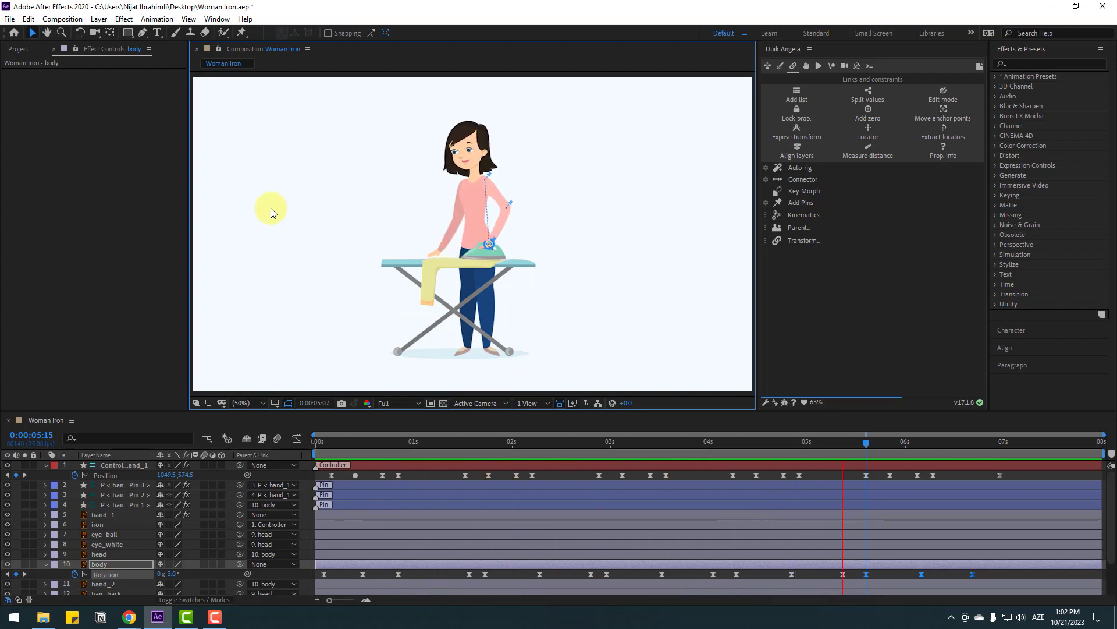
{"action": "left_click", "coordinate": [418, 443]}
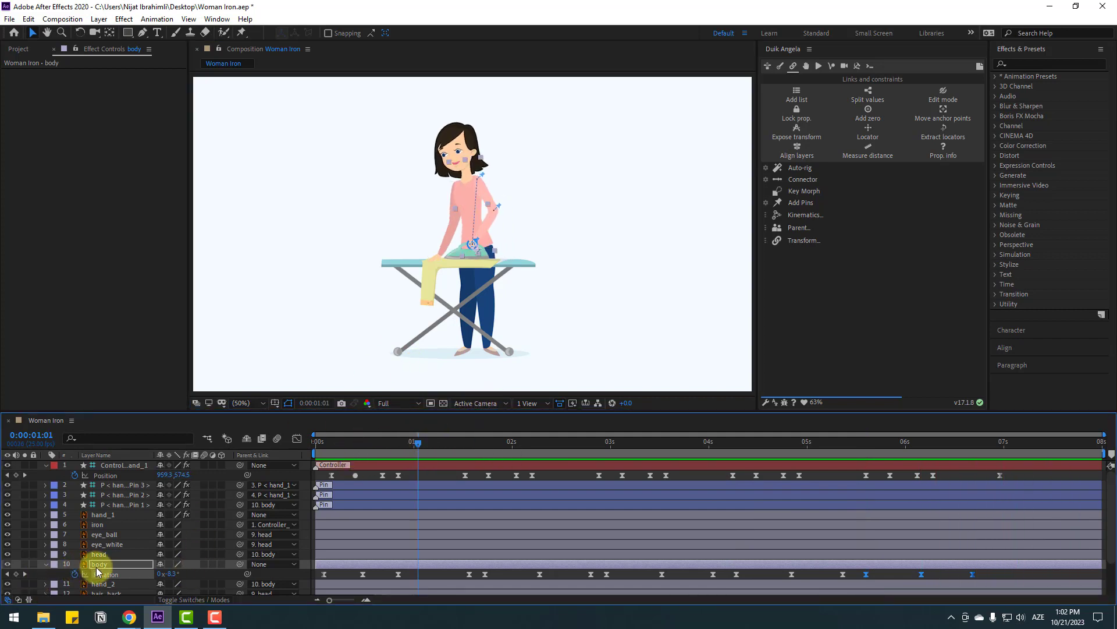
- Isolate the hand_2 layer, move its anchor point to the shoulder end of the arm, and show all layers again
{"action": "scroll", "coordinate": [98, 563], "scroll_direction": "down", "scroll_amount": 2}
{"action": "left_click", "coordinate": [107, 541]}
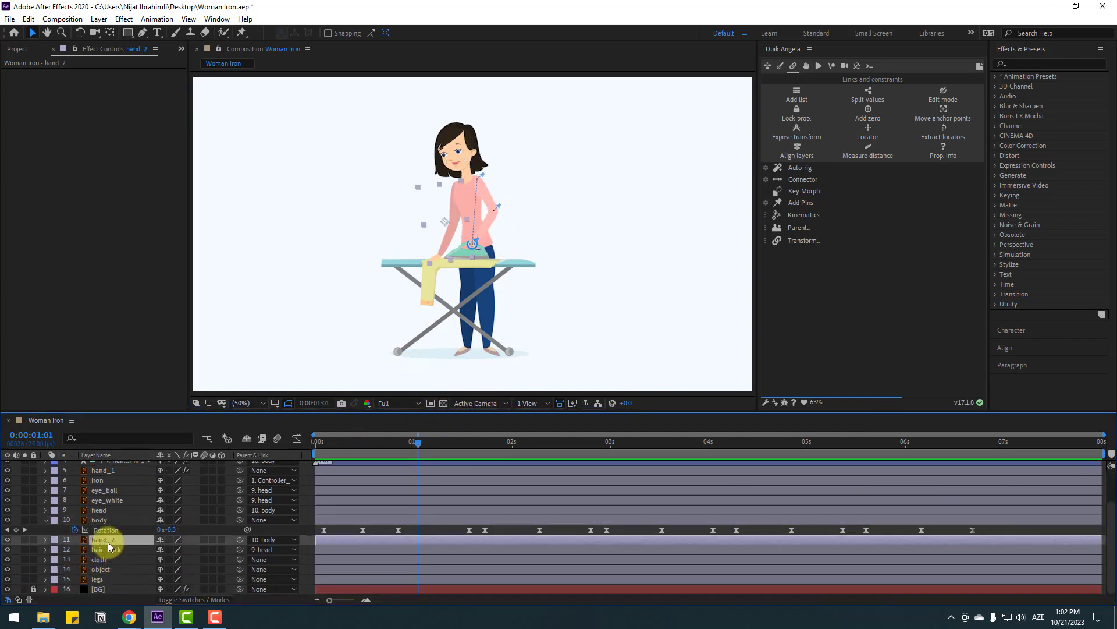
{"action": "left_click", "coordinate": [24, 539]}
{"action": "scroll", "coordinate": [604, 287], "scroll_direction": "up", "scroll_amount": 4}
{"action": "left_click_drag", "start_coordinate": [628, 330], "coordinate": [433, 113]}
{"action": "left_click", "coordinate": [109, 33]}
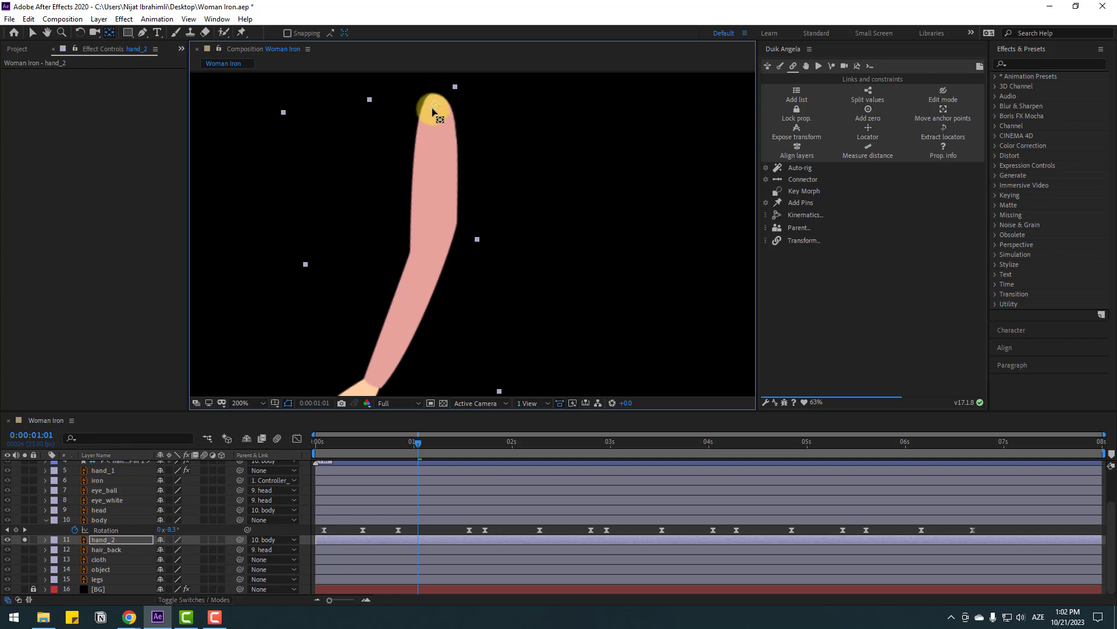
{"action": "left_click", "coordinate": [31, 34]}
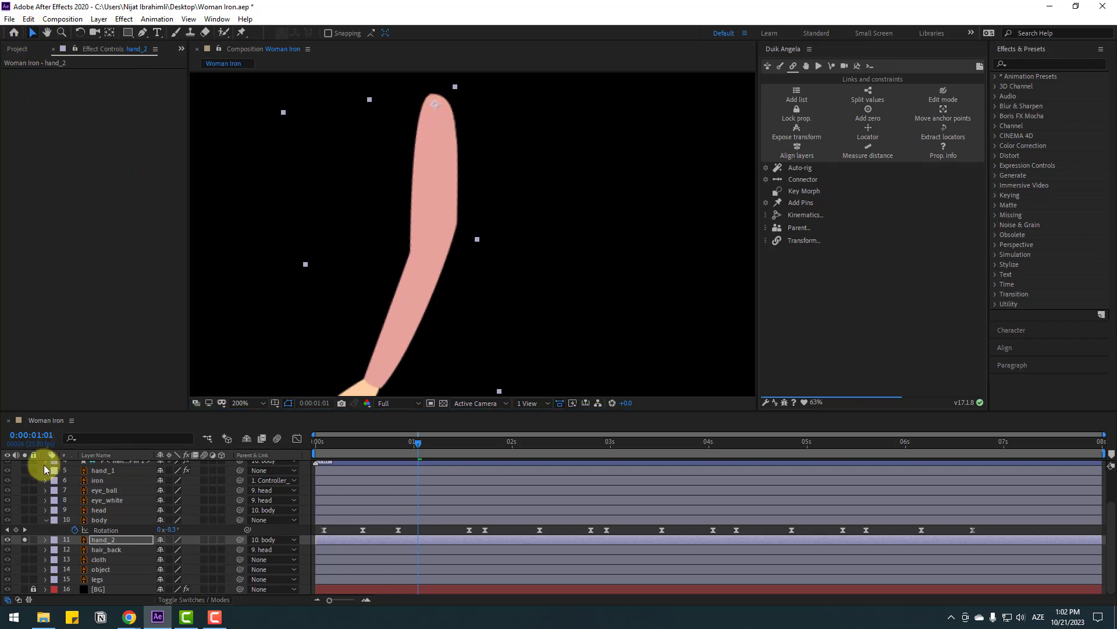
{"action": "left_click", "coordinate": [23, 533]}
- Rotate hand_2 to -6° and start its Rotation keyframes at 0:00:00:02
{"action": "left_click", "coordinate": [365, 540]}
{"action": "scroll", "coordinate": [411, 390], "scroll_direction": "down", "scroll_amount": 2}
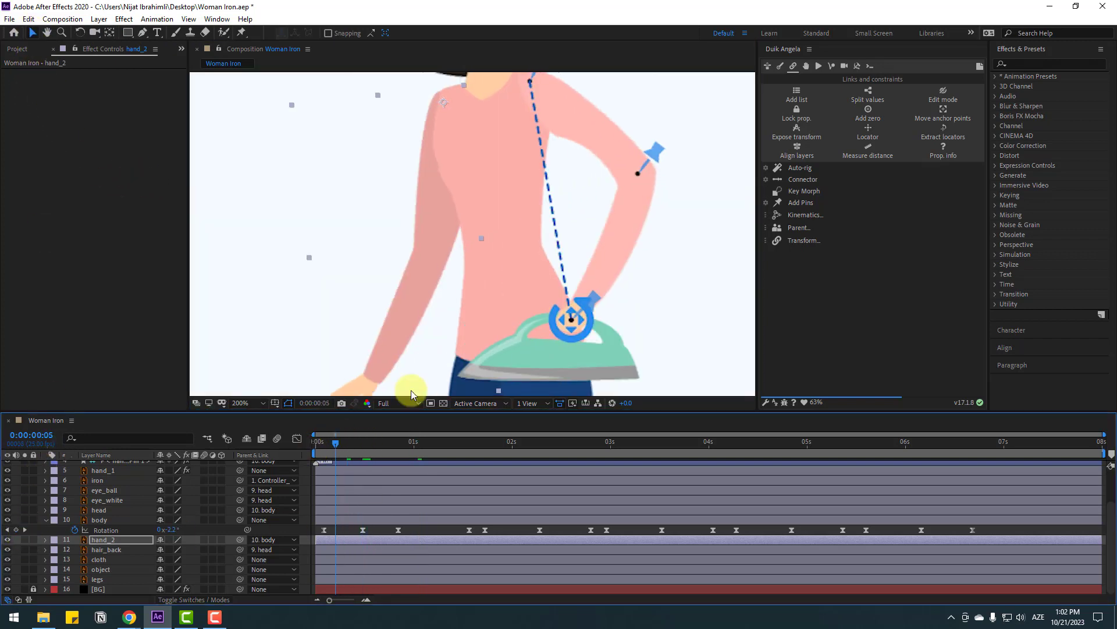
{"action": "left_click", "coordinate": [335, 447]}
{"action": "left_click_drag", "start_coordinate": [335, 447], "coordinate": [327, 445]}
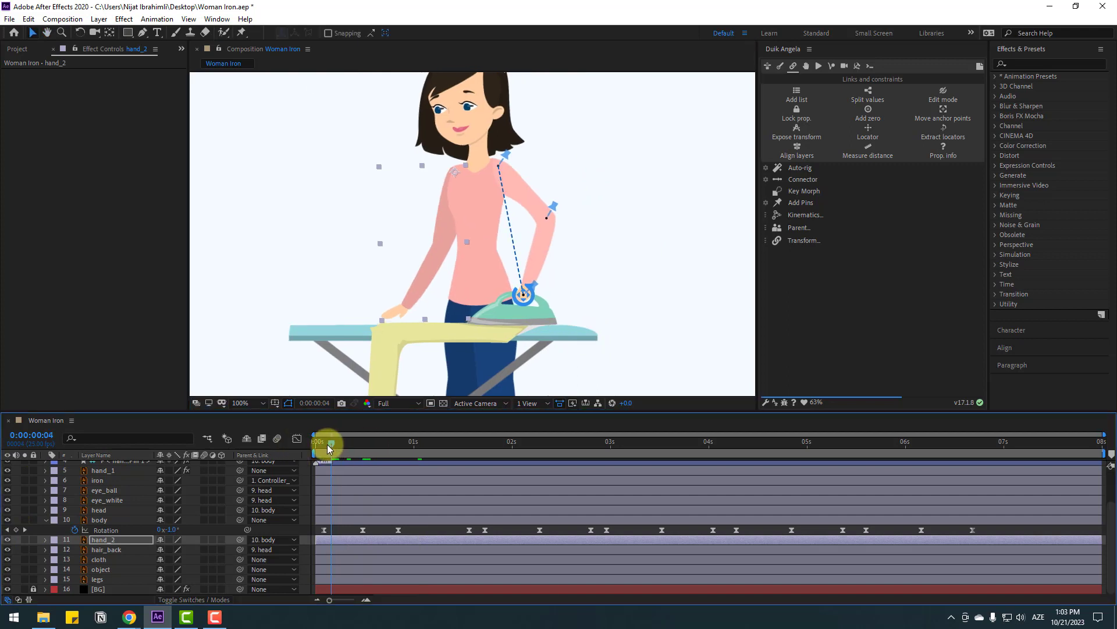
{"action": "key", "text": "r"}
{"action": "left_click", "coordinate": [320, 448]}
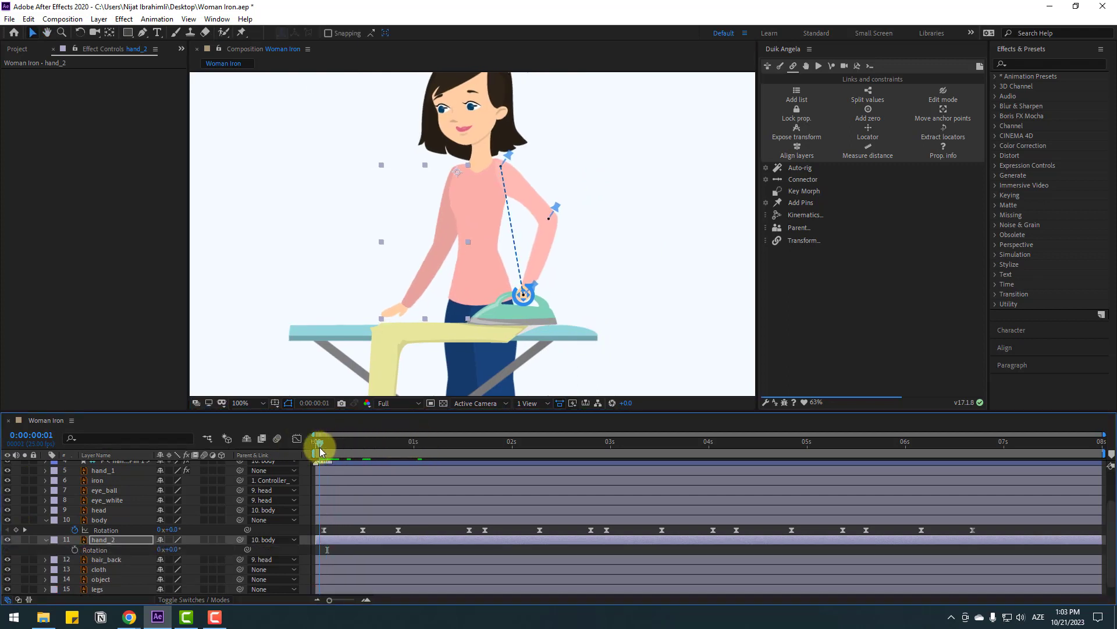
{"action": "left_click_drag", "start_coordinate": [170, 549], "coordinate": [166, 549]}
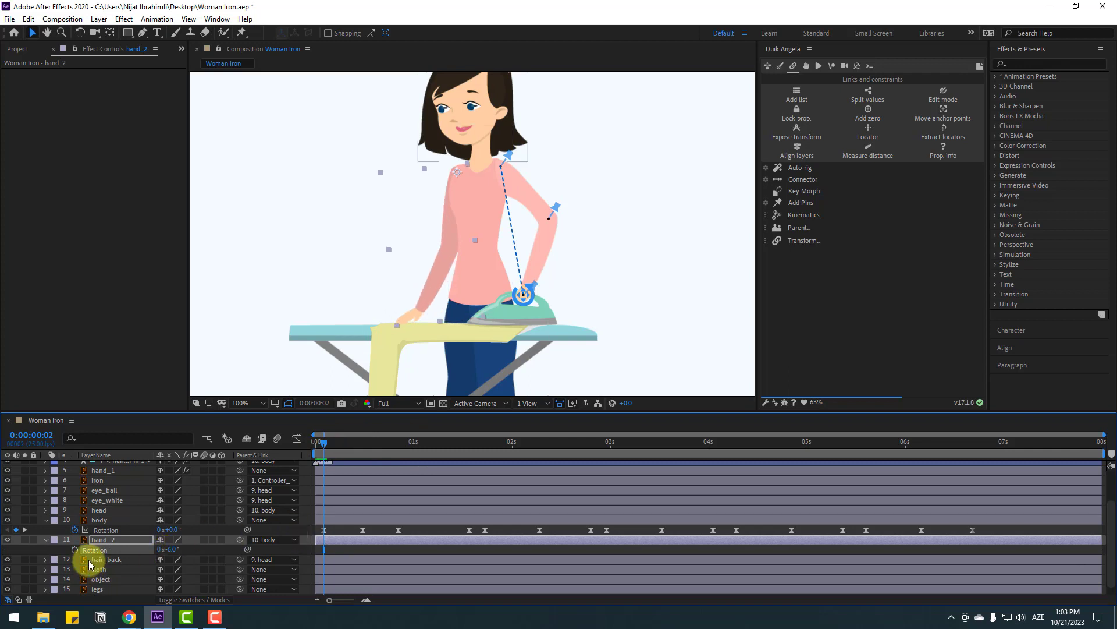
{"action": "left_click", "coordinate": [74, 549]}
- Set the hand_2 Rotation to 7° at 0:00:00:12 and hold it with another keyframe at 0:00:00:21
{"action": "left_click_drag", "start_coordinate": [329, 450], "coordinate": [363, 442]}
{"action": "left_click_drag", "start_coordinate": [165, 549], "coordinate": [176, 549]}
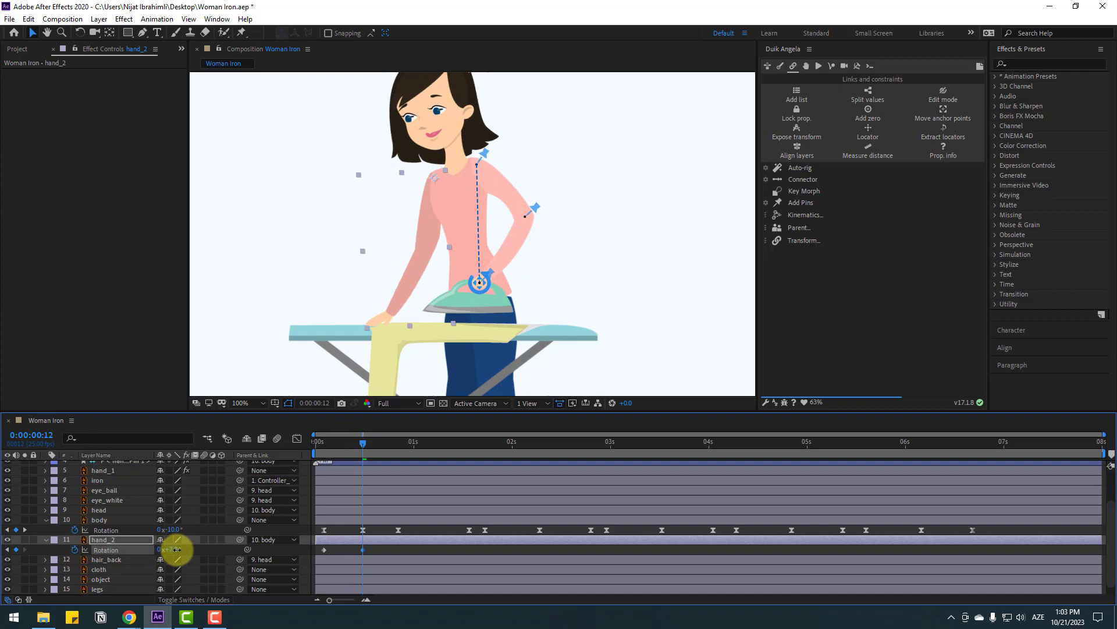
{"action": "left_click", "coordinate": [398, 443]}
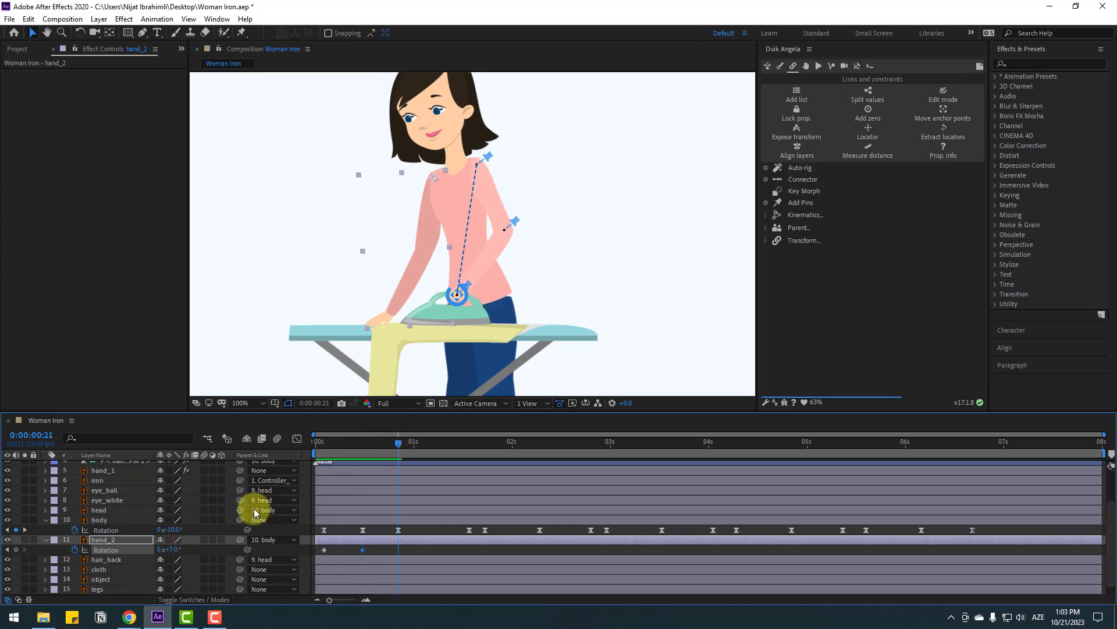
{"action": "left_click", "coordinate": [76, 562]}
{"action": "left_click", "coordinate": [16, 550]}
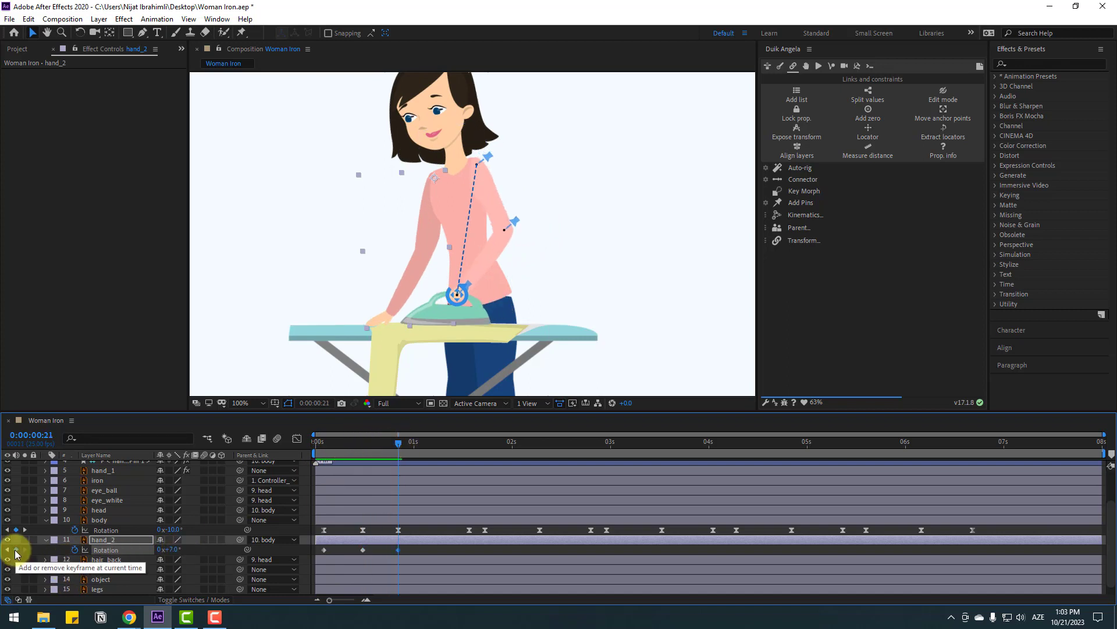
- Set the hand_2 Rotation to -2° at 0:00:01:14, matching the body's next Rotation keyframe
{"action": "left_click", "coordinate": [367, 441]}
{"action": "left_click_drag", "start_coordinate": [367, 440], "coordinate": [469, 447]}
{"action": "left_click", "coordinate": [179, 552]}
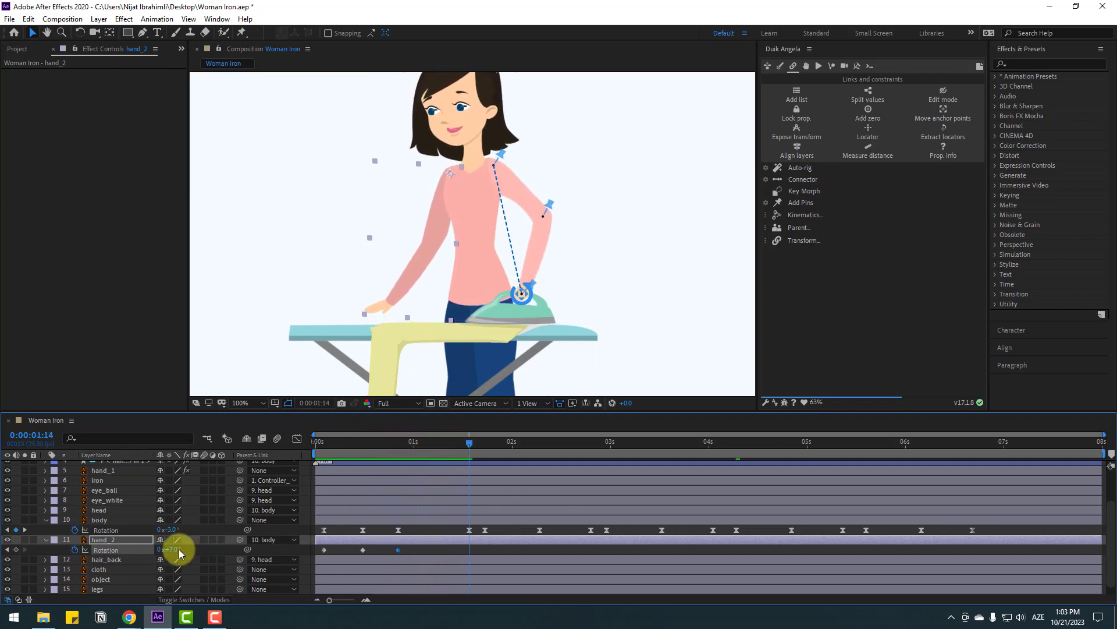
{"action": "left_click_drag", "start_coordinate": [172, 549], "coordinate": [168, 549]}
- Apply Easy Ease to the four hand_2 Rotation keyframes and preview the arm movement
{"action": "left_click_drag", "start_coordinate": [481, 550], "coordinate": [304, 554]}
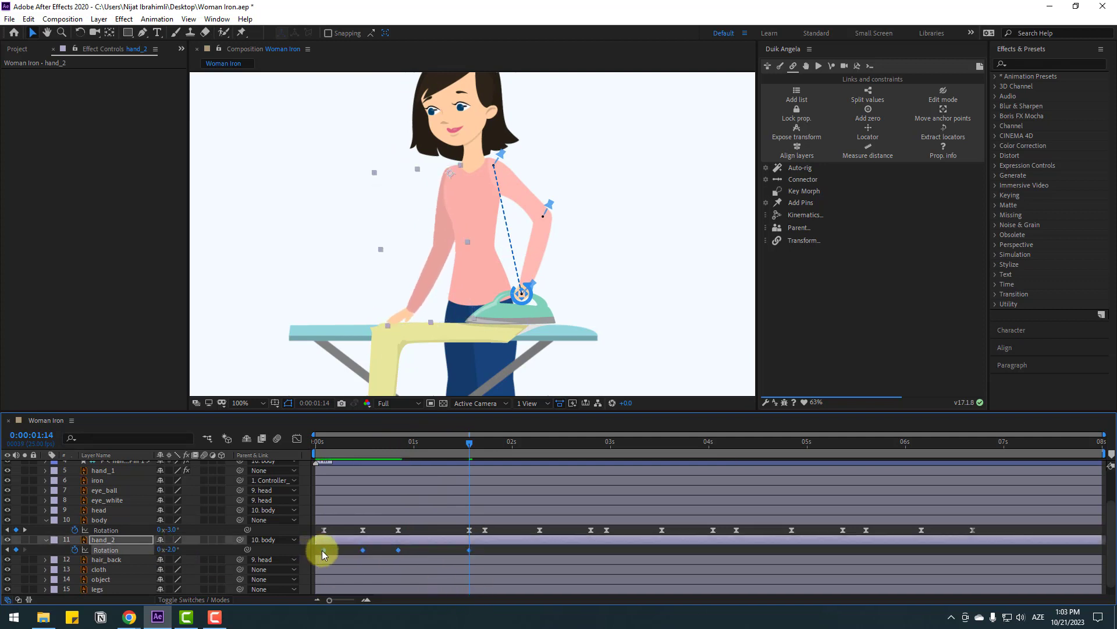
{"action": "right_click", "coordinate": [322, 550]}
{"action": "mouse_move", "coordinate": [331, 543]}
{"action": "left_click", "coordinate": [514, 465]}
{"action": "key", "text": "space"}
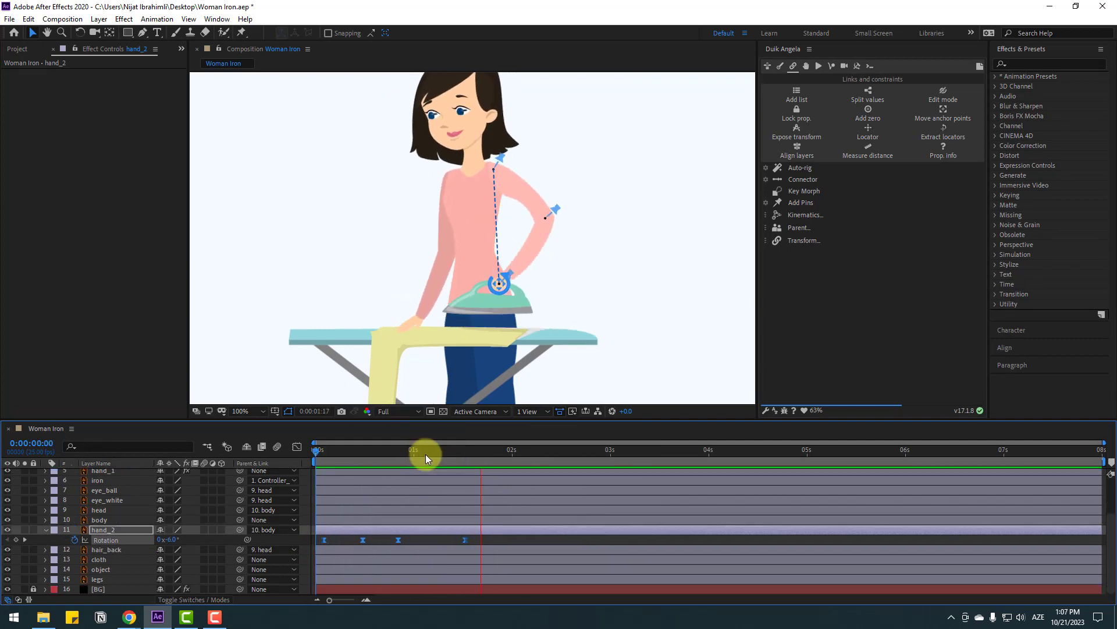
{"action": "left_click", "coordinate": [428, 456]}
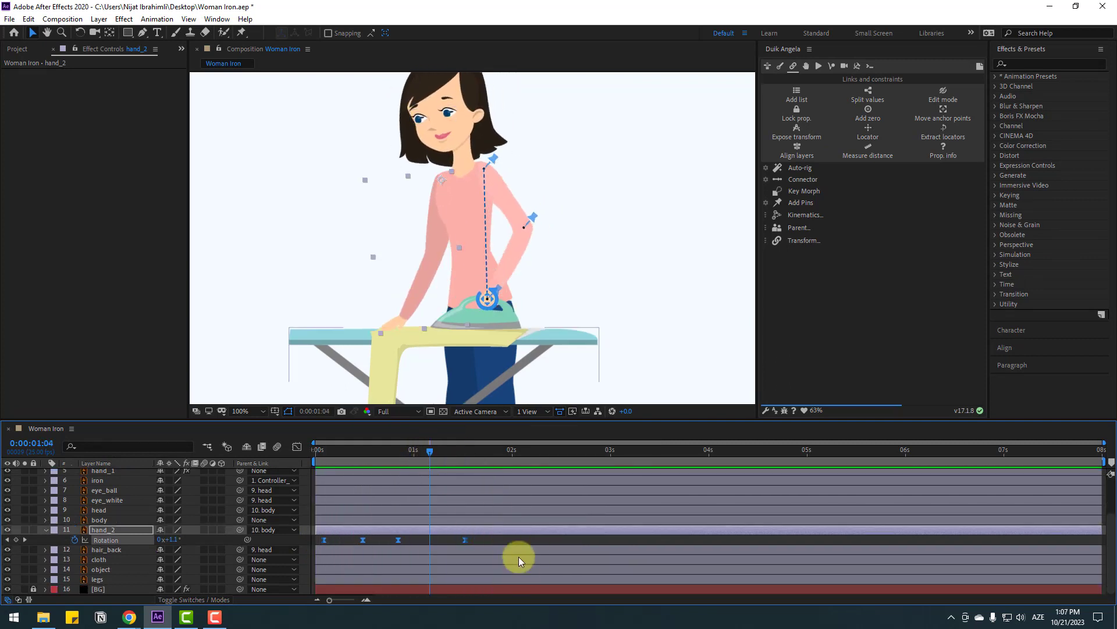
{"action": "left_click_drag", "start_coordinate": [346, 545], "coordinate": [420, 542]}
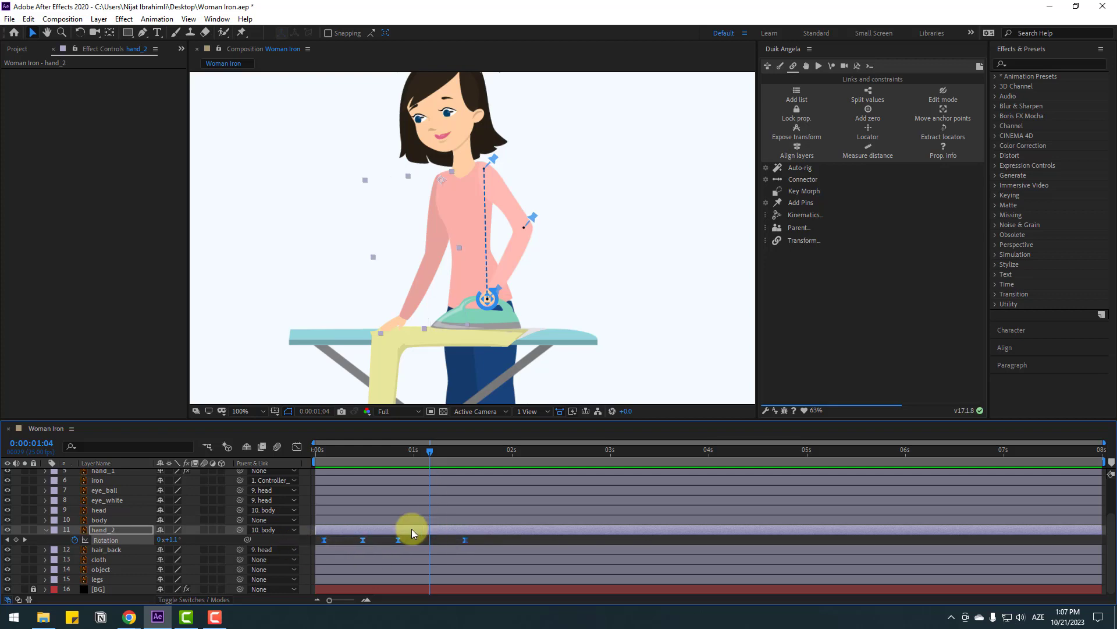
{"action": "scroll", "coordinate": [509, 560], "scroll_direction": "up", "scroll_amount": 3}
{"action": "scroll", "coordinate": [589, 512], "scroll_direction": "down", "scroll_amount": 1}
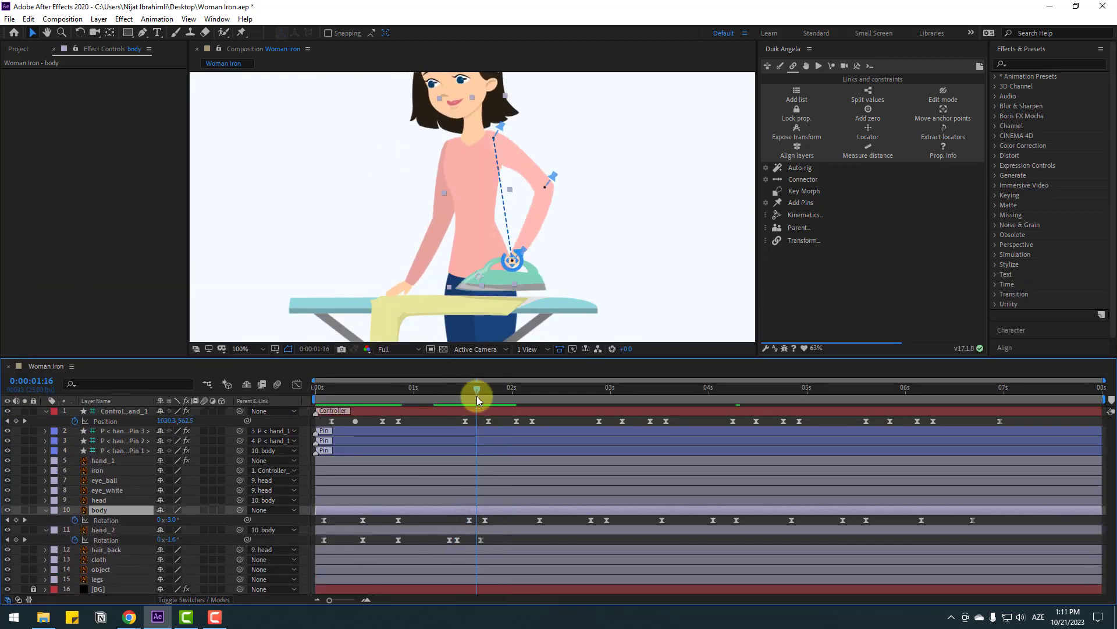
{"action": "left_click", "coordinate": [479, 390]}
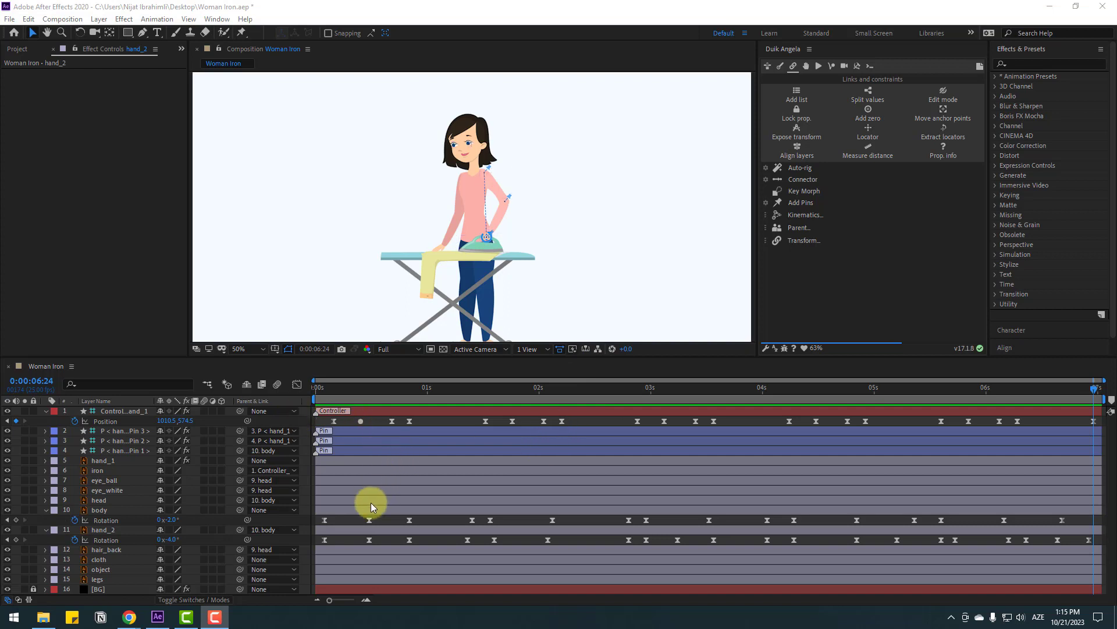
- Collapse the Rotation keyframe rows of the hand_2 and body layers
{"action": "left_click", "coordinate": [61, 527]}
{"action": "left_click", "coordinate": [46, 530]}
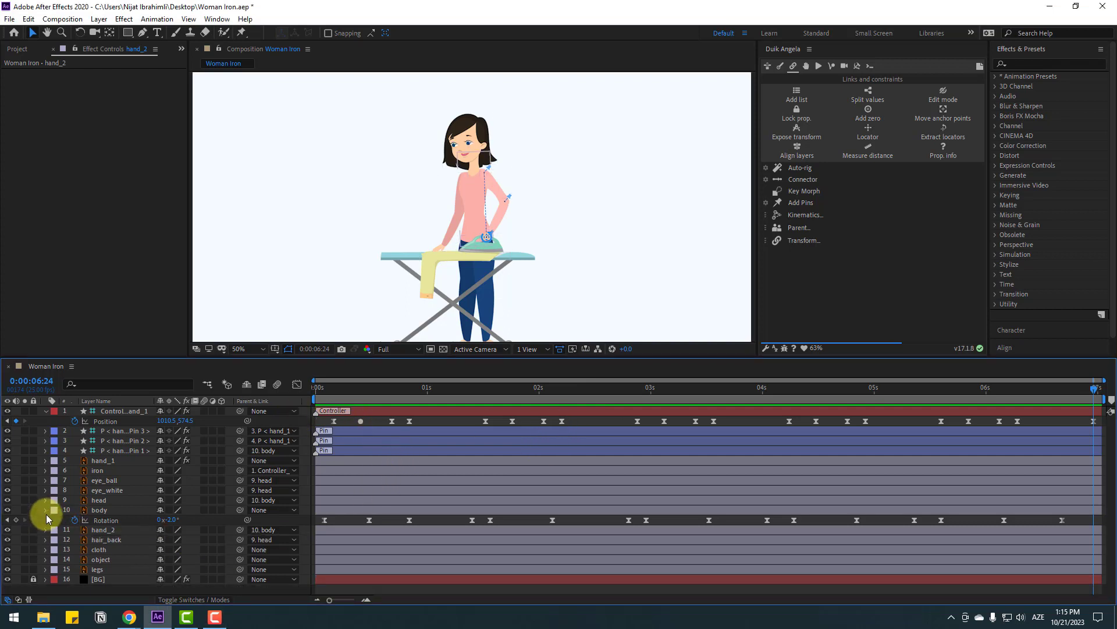
{"action": "left_click", "coordinate": [46, 512]}
- Show the Rotation properties of the body and head layers and start the head's Rotation keyframes at 0:00:00:03
{"action": "left_click", "coordinate": [103, 500]}
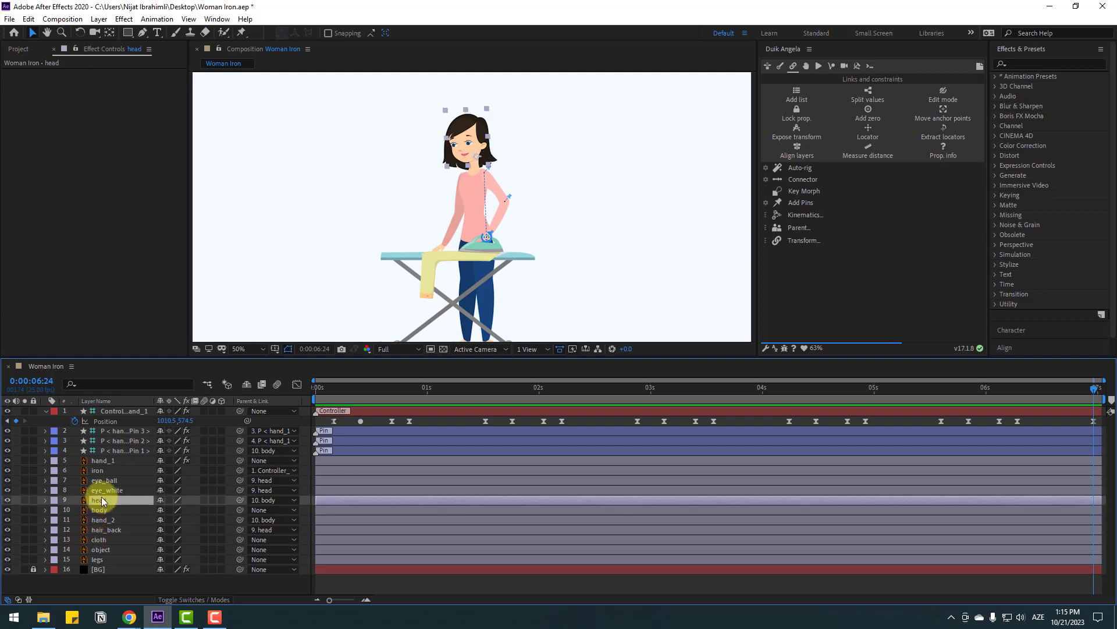
{"action": "mouse_move", "coordinate": [328, 389]}
{"action": "left_mouse_down"}
{"action": "mouse_move", "coordinate": [302, 389]}
{"action": "mouse_move", "coordinate": [333, 386]}
{"action": "mouse_move", "coordinate": [334, 401]}
{"action": "left_mouse_up"}
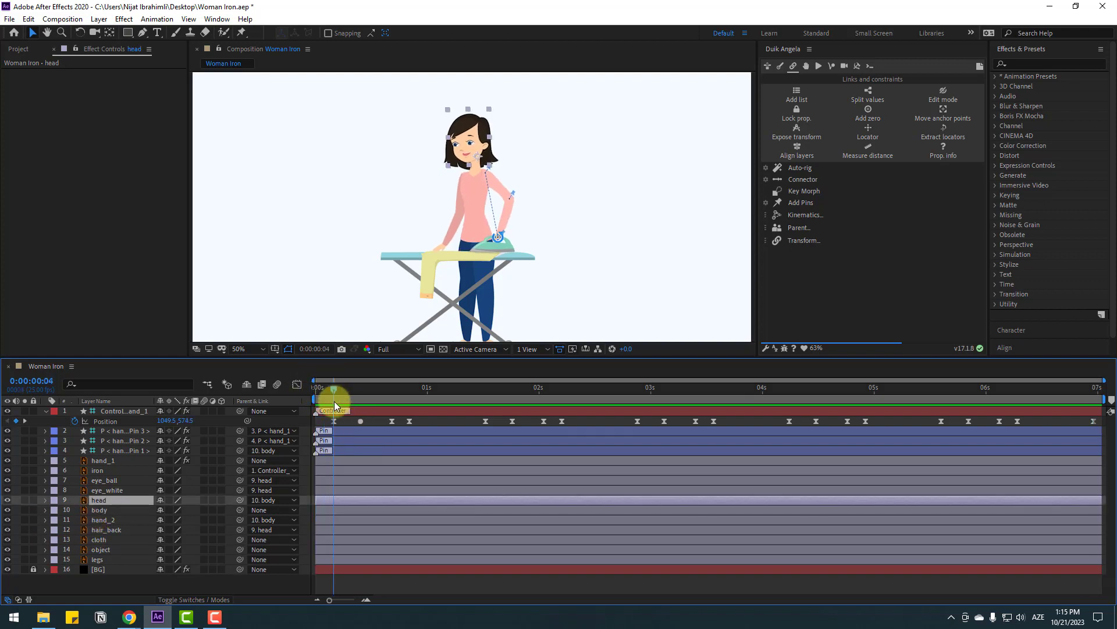
{"action": "left_click", "coordinate": [106, 510]}
{"action": "key", "text": "r"}
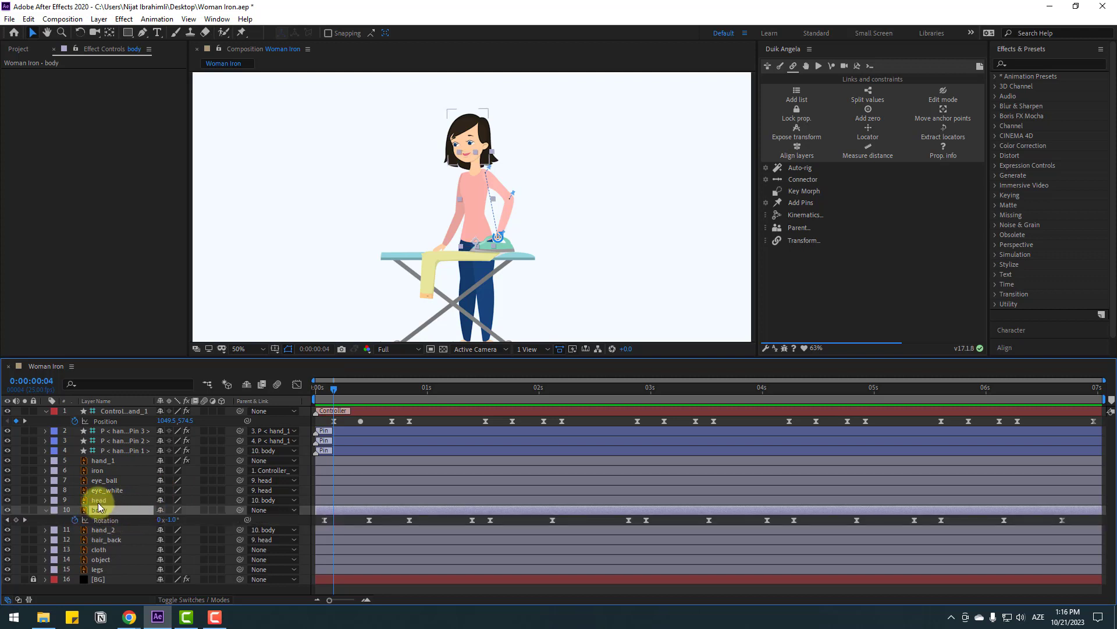
{"action": "left_click", "coordinate": [99, 501]}
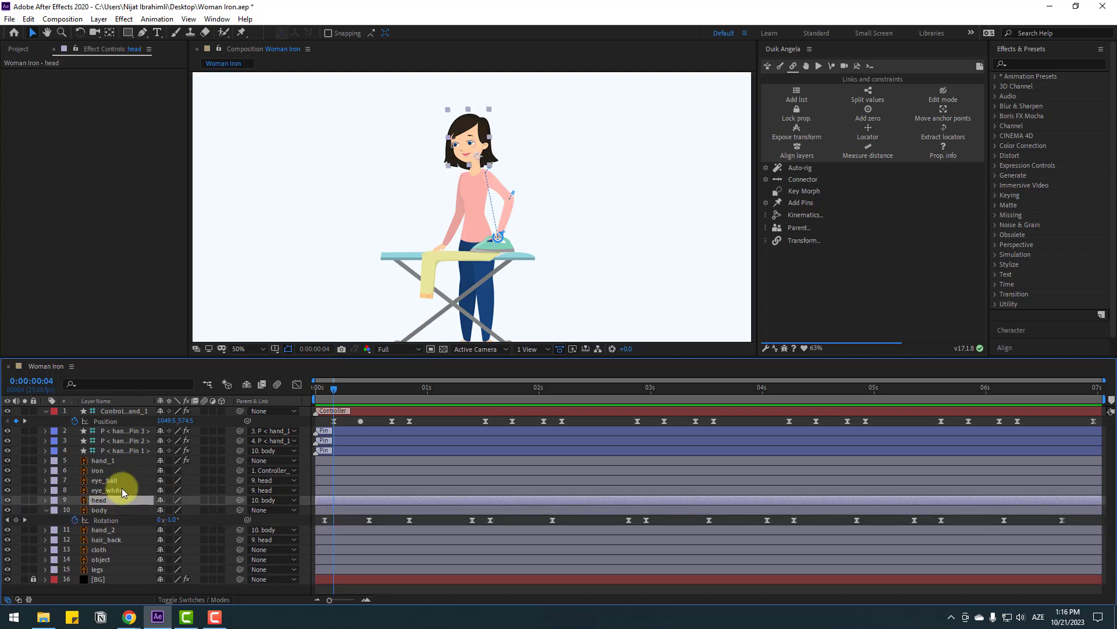
{"action": "key", "text": "r"}
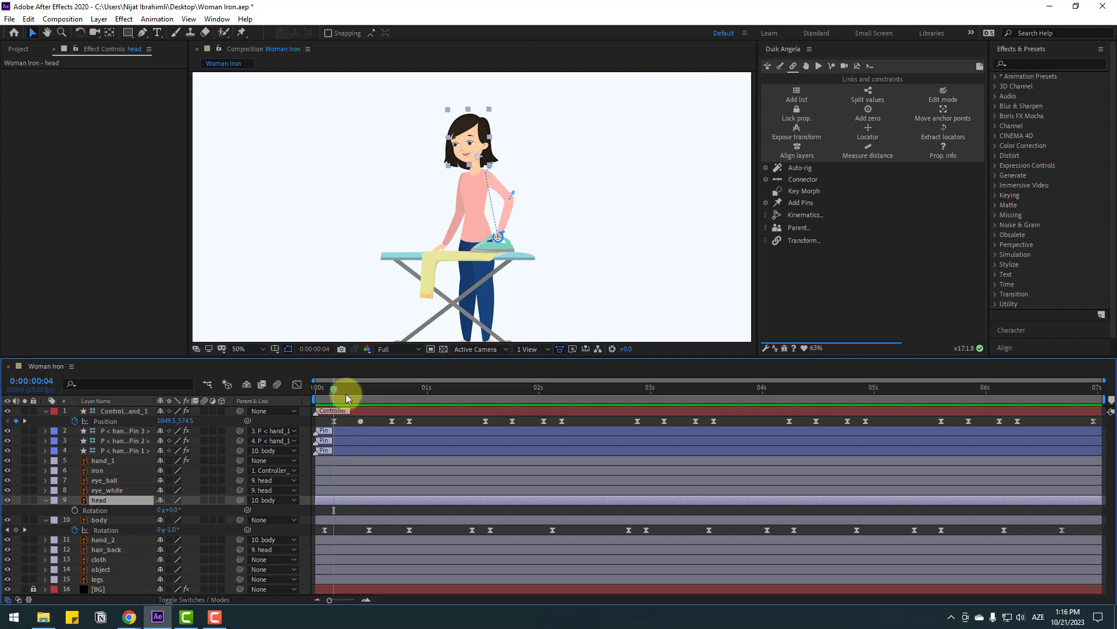
{"action": "left_click", "coordinate": [328, 389]}
{"action": "left_click", "coordinate": [75, 511]}
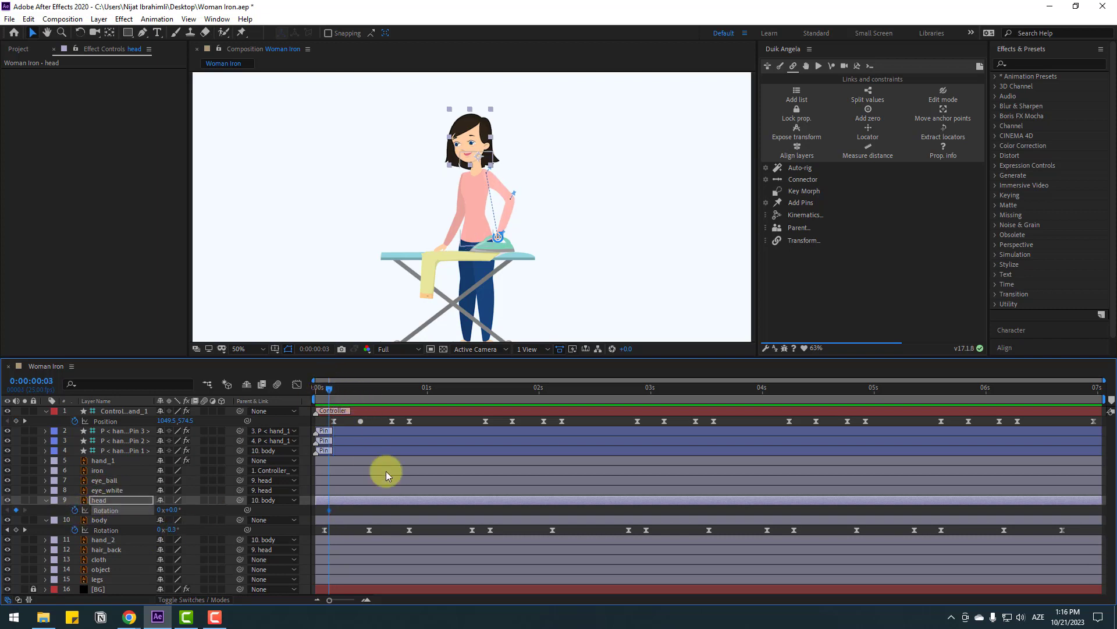
- Set the head's Rotation to -11° at 0:00:00:12 and to 9° at its first keyframe, 0:00:00:03
{"action": "left_click_drag", "start_coordinate": [328, 397], "coordinate": [371, 393]}
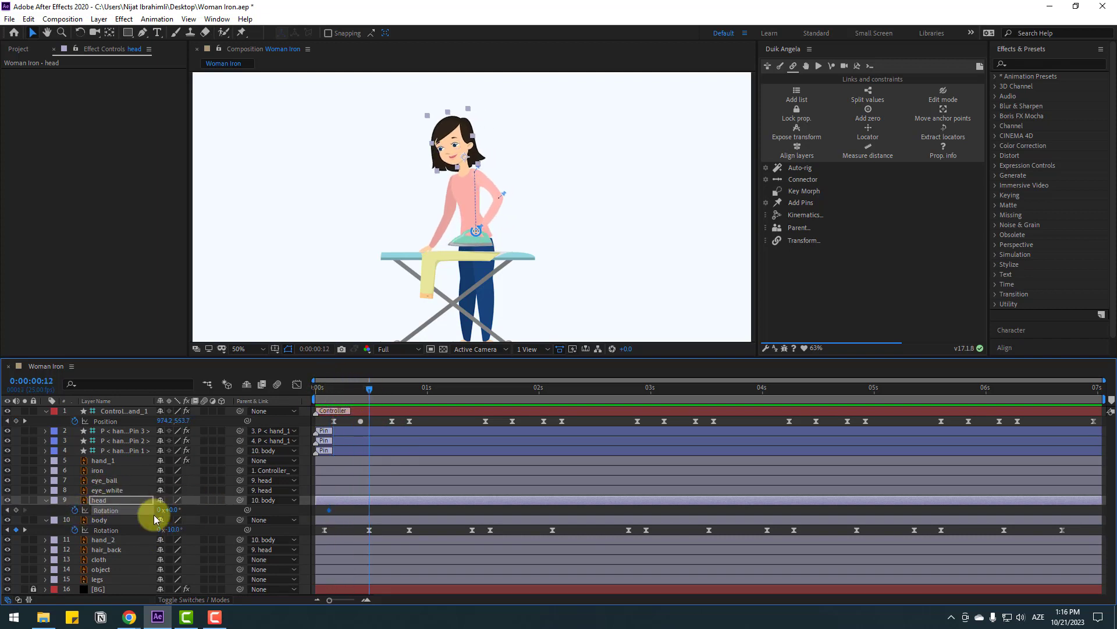
{"action": "left_click_drag", "start_coordinate": [175, 510], "coordinate": [168, 509]}
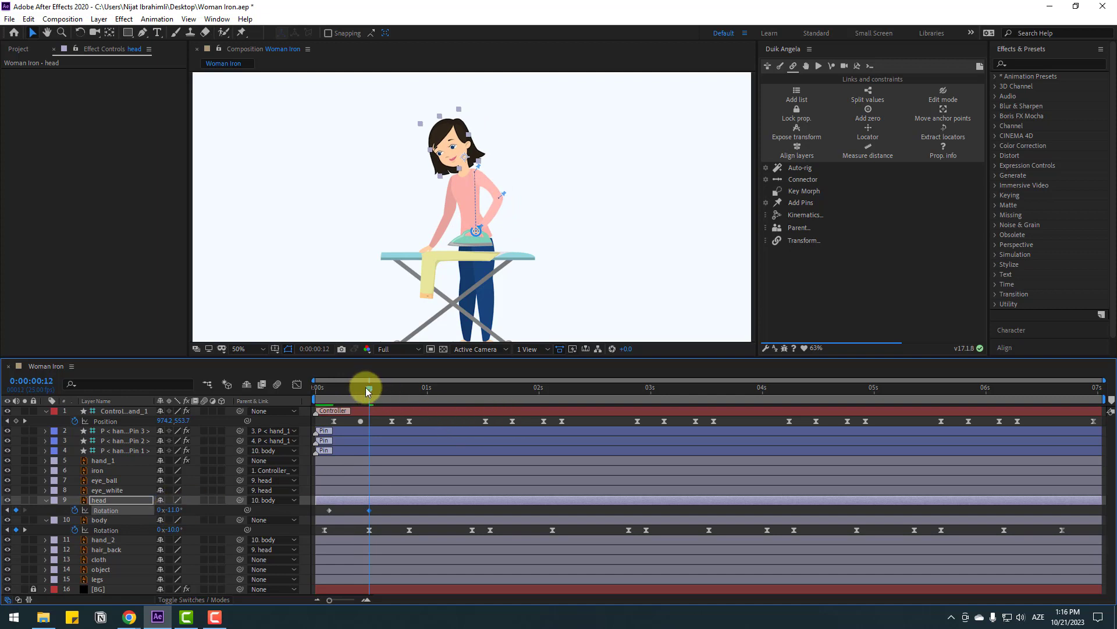
{"action": "left_click_drag", "start_coordinate": [366, 386], "coordinate": [334, 394]}
{"action": "left_click", "coordinate": [329, 510]}
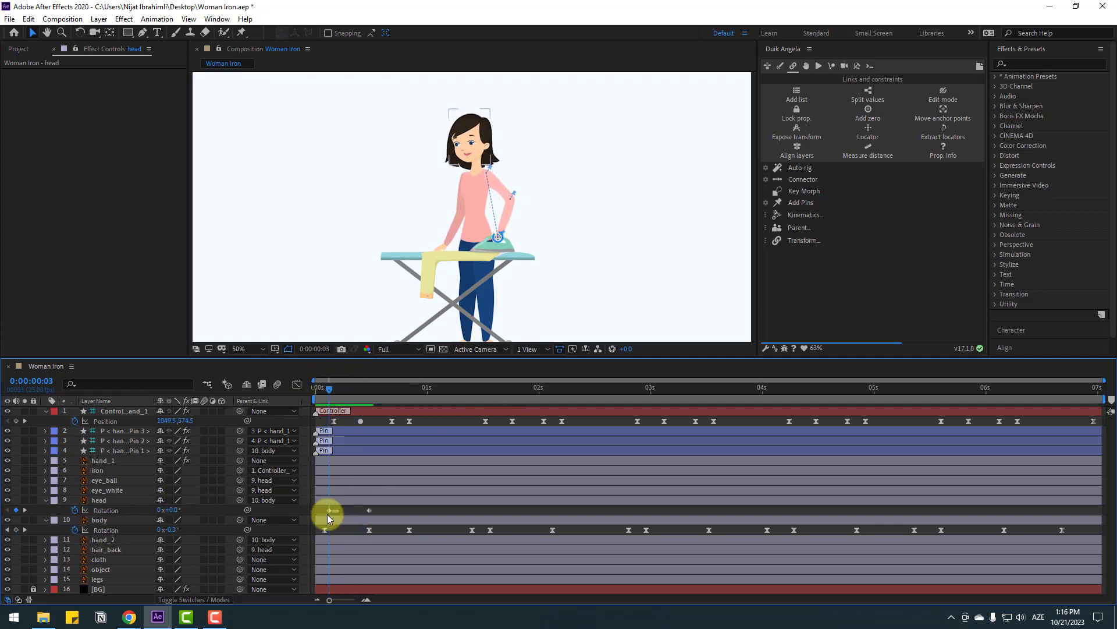
{"action": "key", "text": "j"}
{"action": "left_click_drag", "start_coordinate": [174, 515], "coordinate": [178, 511]}
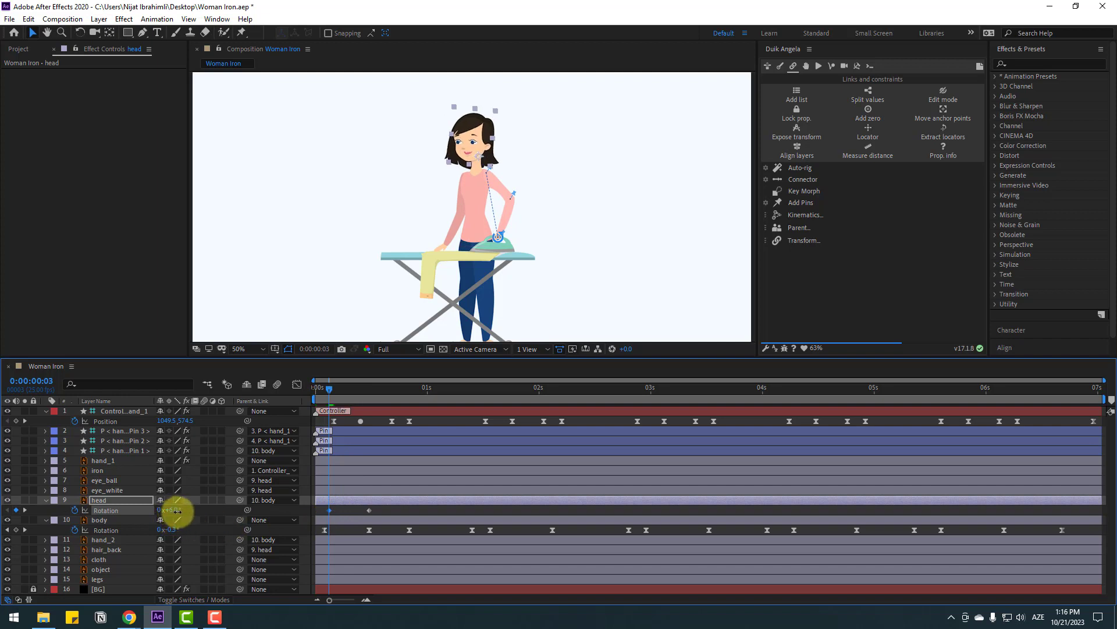
- Hold the head's Rotation with a keyframe aligned to the body's third keyframe, and set it to 0° at 0:00:01:10
{"action": "left_click_drag", "start_coordinate": [326, 390], "coordinate": [401, 403]}
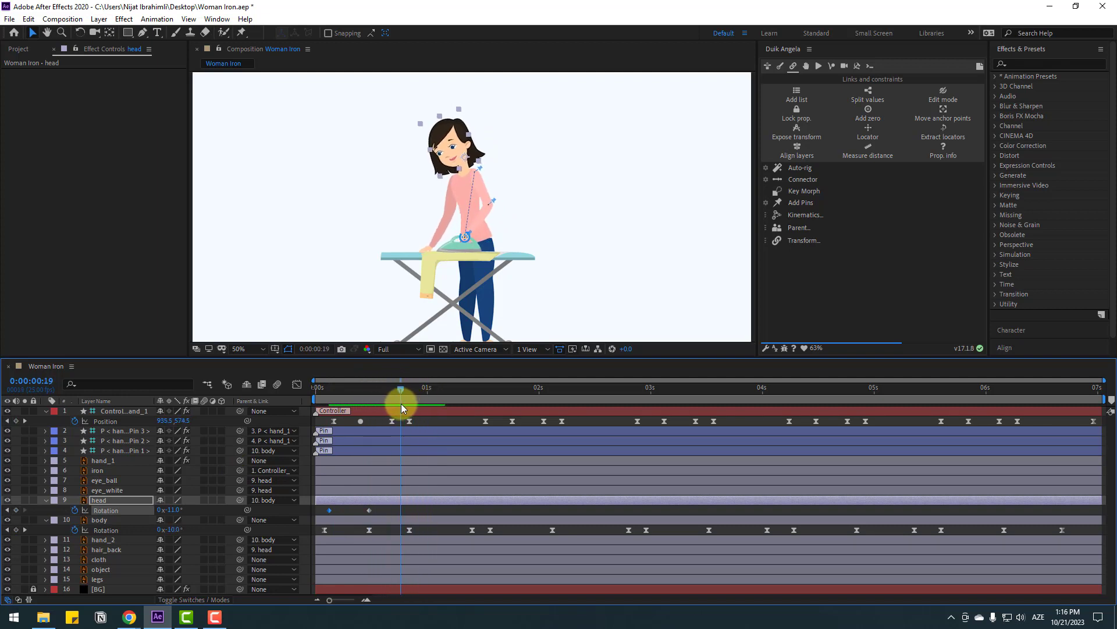
{"action": "left_click", "coordinate": [16, 510]}
{"action": "left_click_drag", "start_coordinate": [411, 388], "coordinate": [474, 395]}
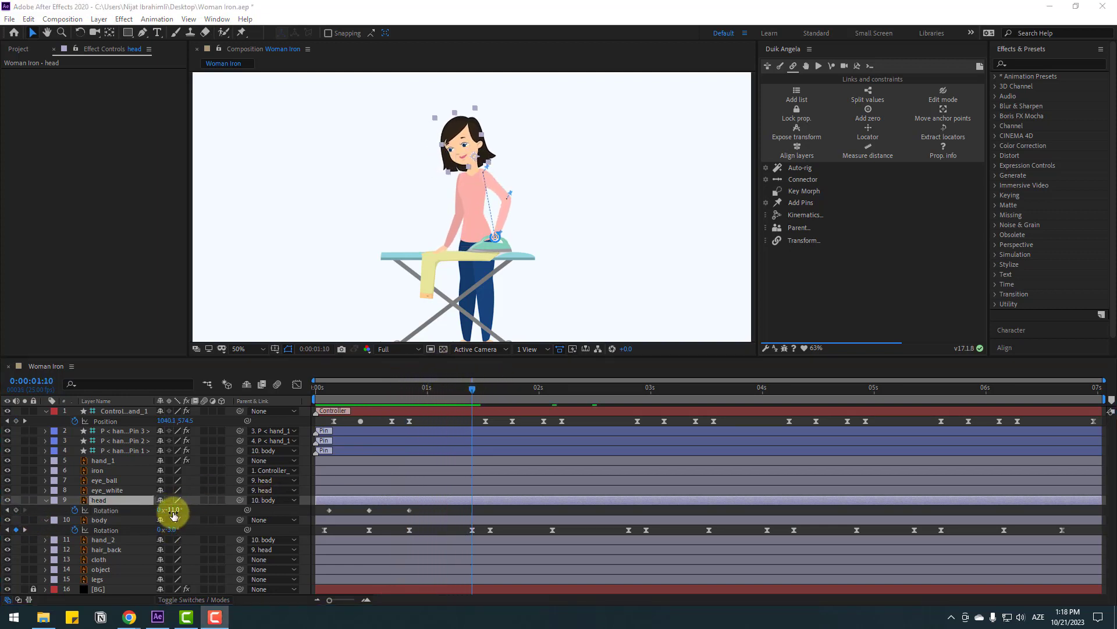
{"action": "left_click", "coordinate": [173, 510]}
{"action": "type", "text": "0"}
{"action": "key", "text": "Return"}
- Apply Easy Ease to the four head Rotation keyframes and preview the head movement
{"action": "left_click", "coordinate": [324, 510]}
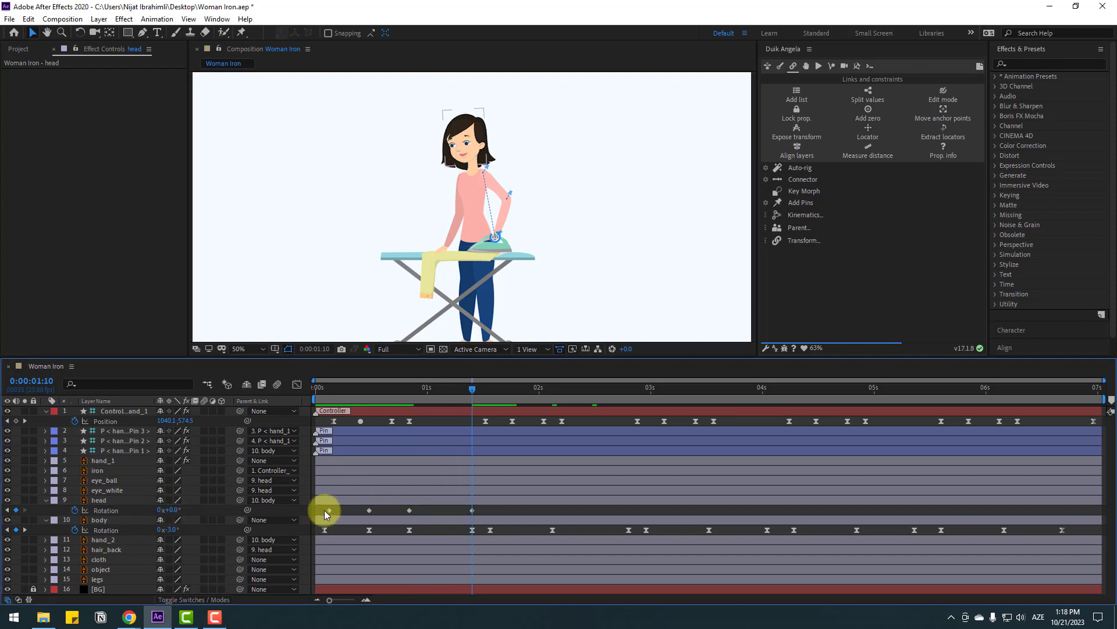
{"action": "right_click", "coordinate": [328, 511]}
{"action": "mouse_move", "coordinate": [407, 501]}
{"action": "left_click", "coordinate": [525, 536]}
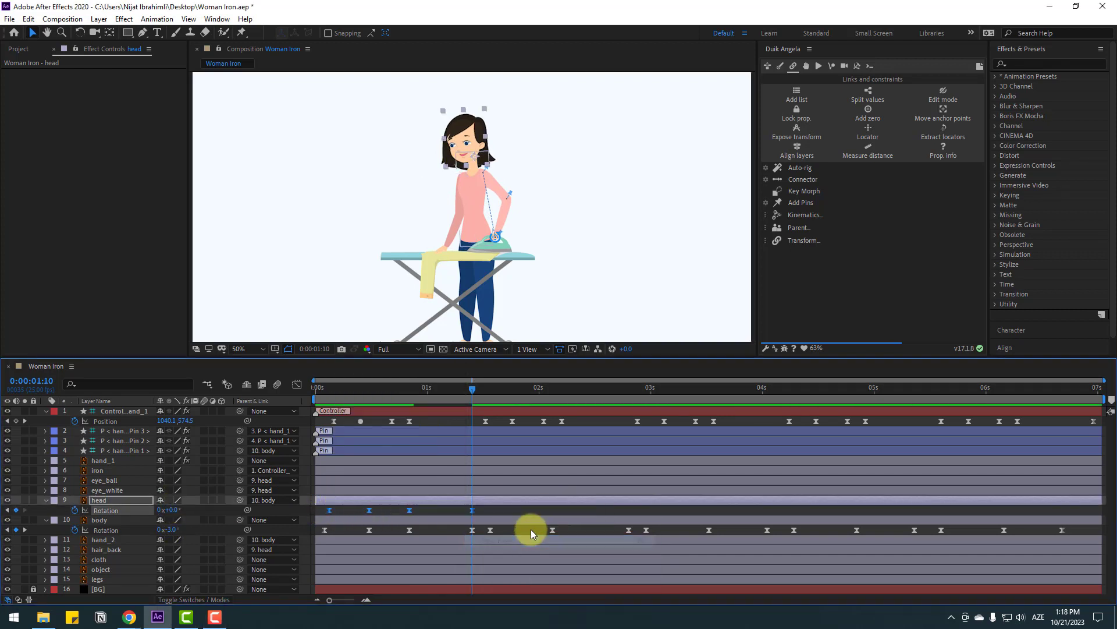
{"action": "key", "text": "space"}
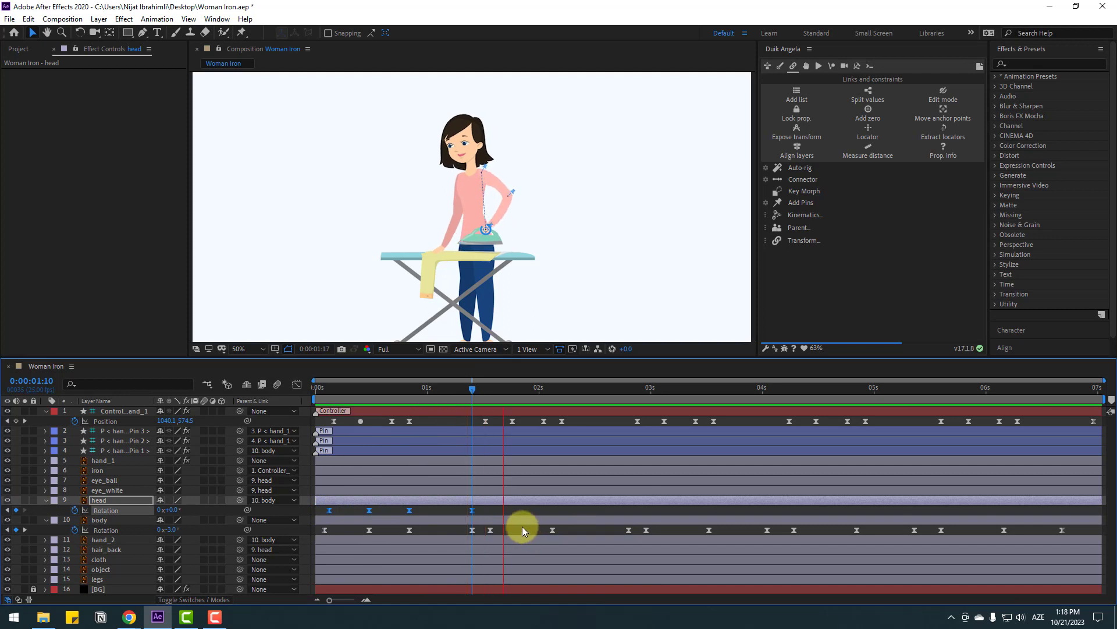
{"action": "key", "text": "space"}
- Copy the head's four Rotation keyframes and paste them at 0:00:01:14 and 0:00:02:24
{"action": "left_click_drag", "start_coordinate": [487, 512], "coordinate": [312, 515]}
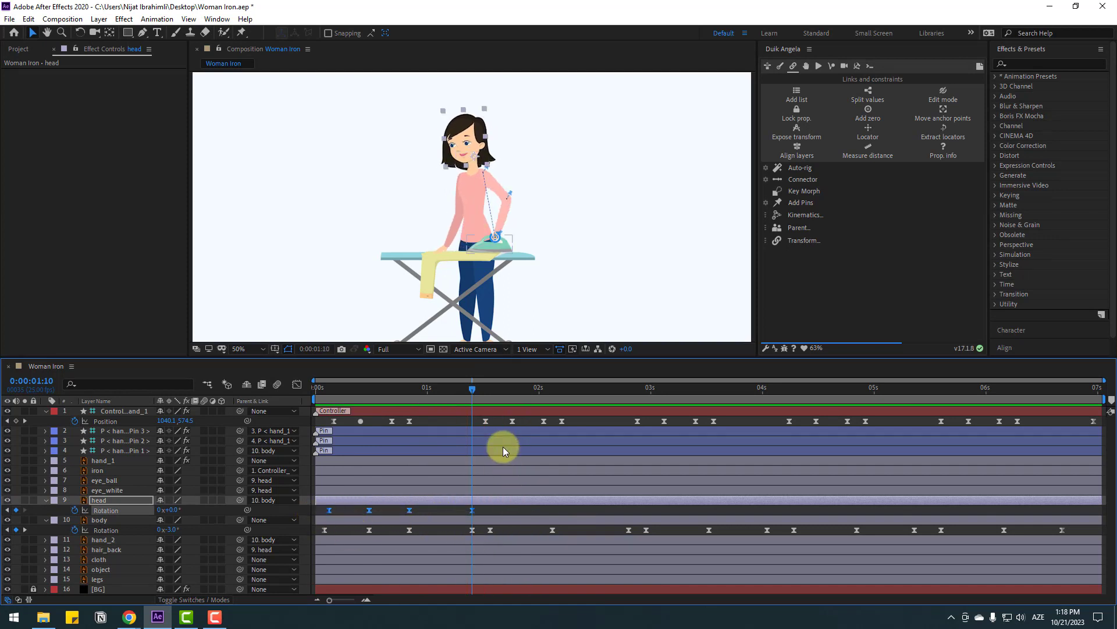
{"action": "left_click_drag", "start_coordinate": [473, 386], "coordinate": [489, 386]}
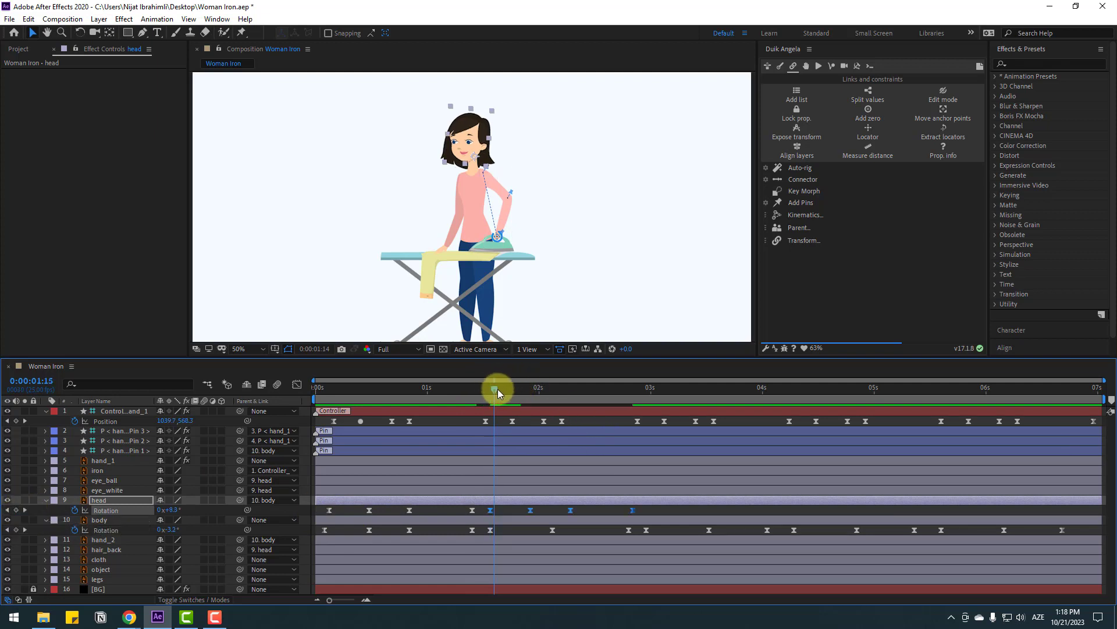
{"action": "left_click_drag", "start_coordinate": [497, 389], "coordinate": [645, 399]}
{"action": "left_click", "coordinate": [494, 441]}
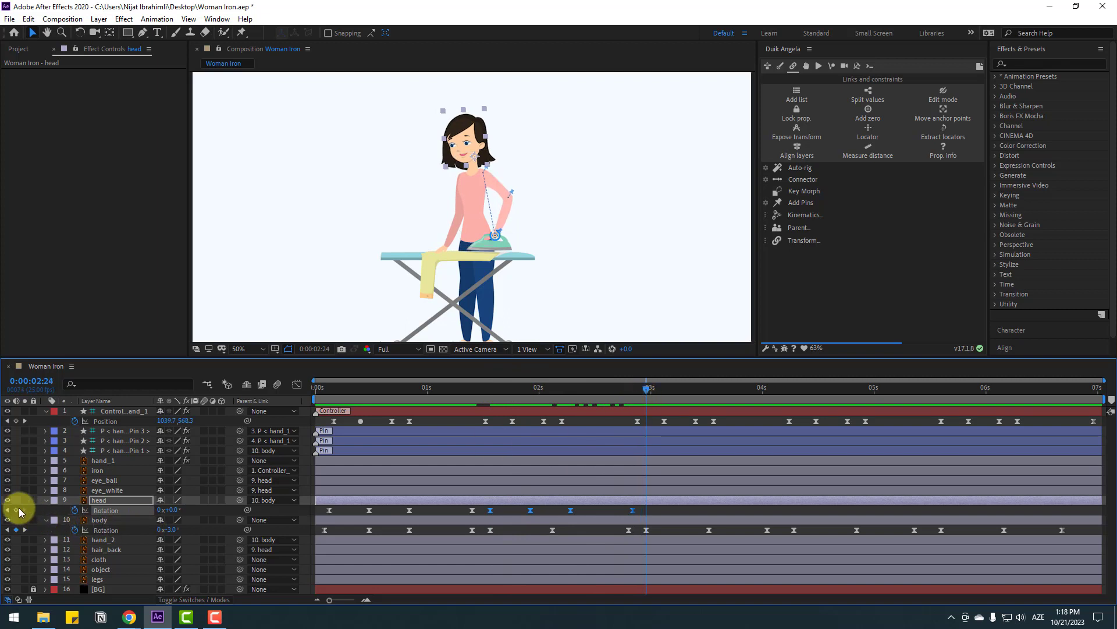
{"action": "key", "text": "ctrl+v"}
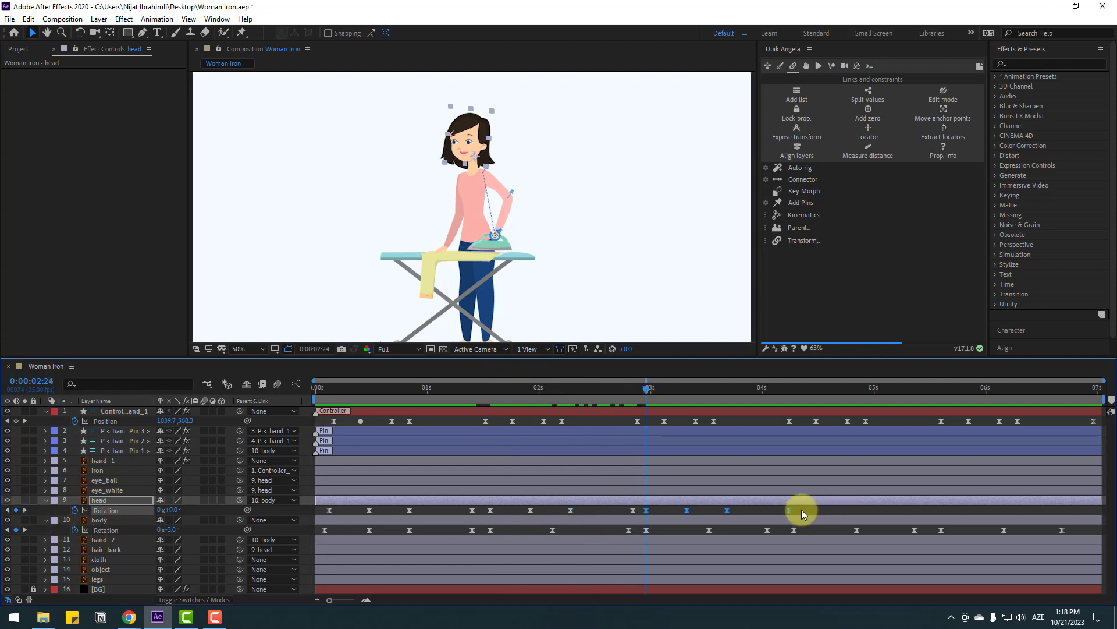
- Paste the head's Rotation keyframes at 0:00:04:09 and 0:00:05:19, and preview the full animation
{"action": "left_click_drag", "start_coordinate": [779, 405], "coordinate": [802, 396]}
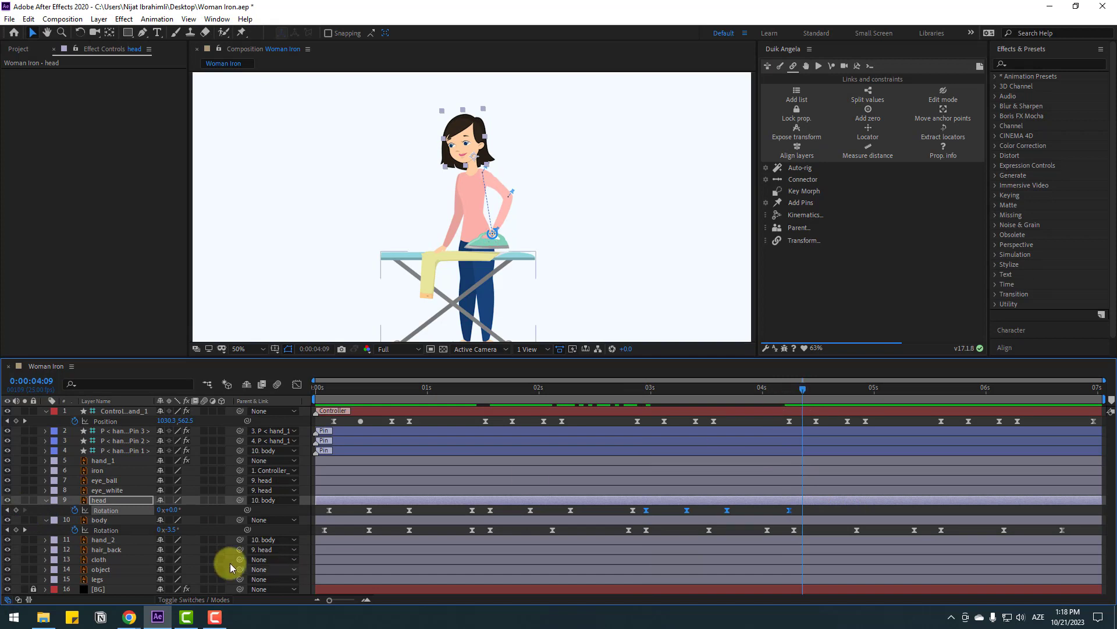
{"action": "left_click", "coordinate": [16, 510]}
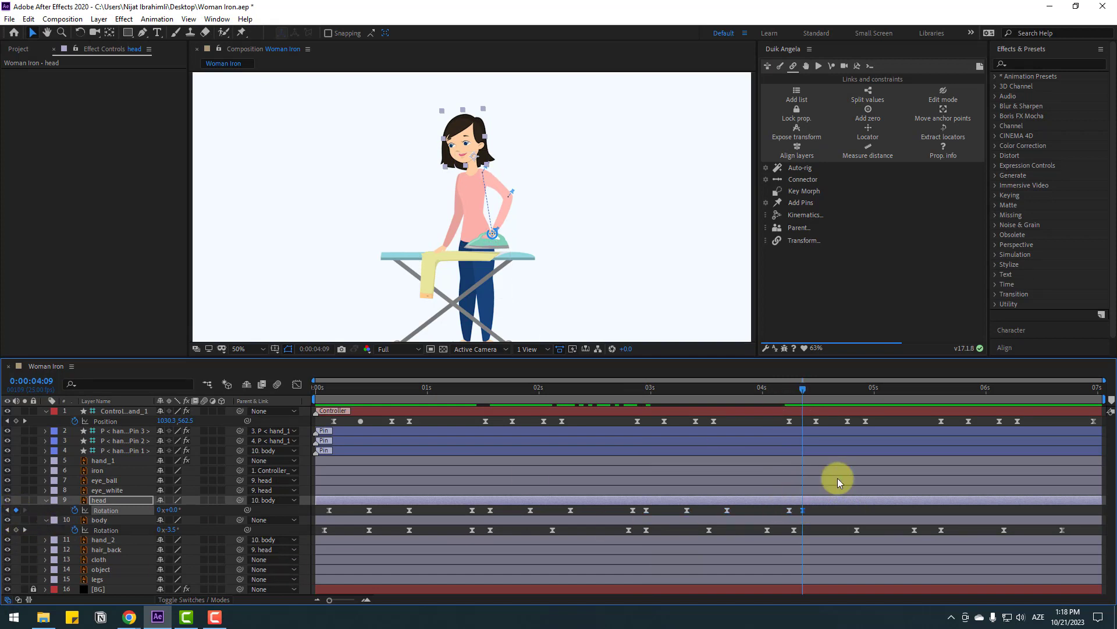
{"action": "key", "text": "ctrl+v"}
{"action": "left_click_drag", "start_coordinate": [798, 390], "coordinate": [957, 393]}
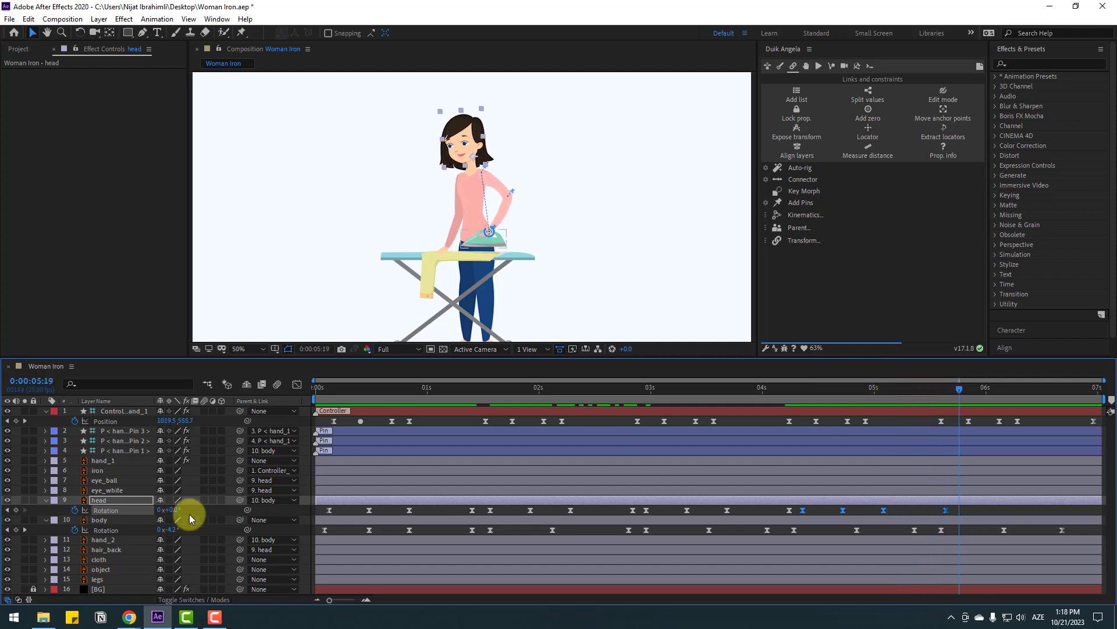
{"action": "key", "text": "ctrl+v"}
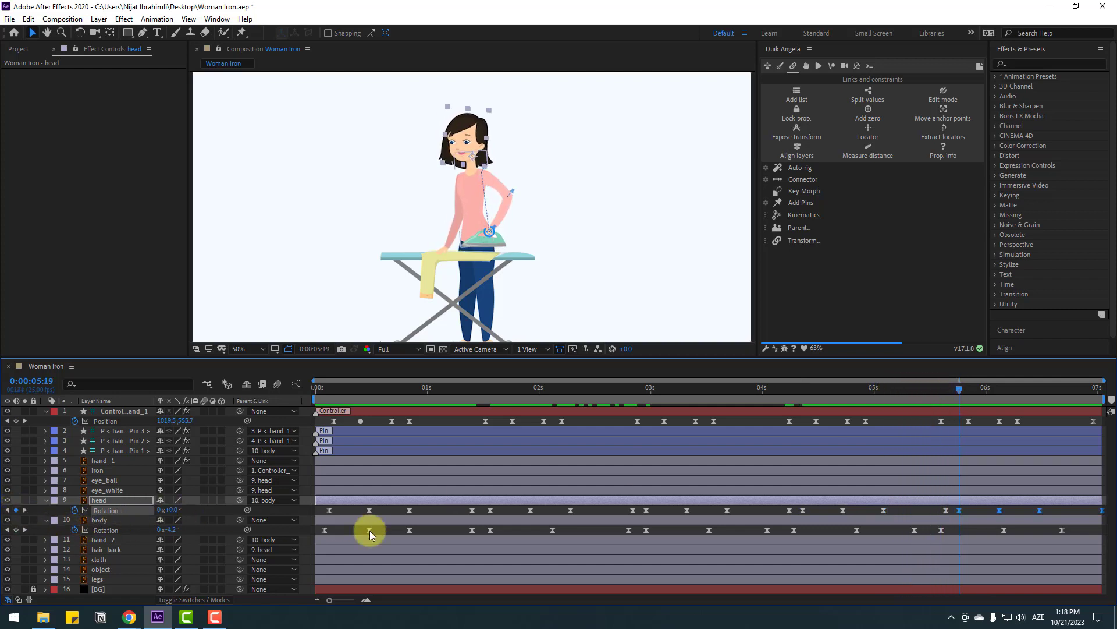
{"action": "key", "text": "space"}
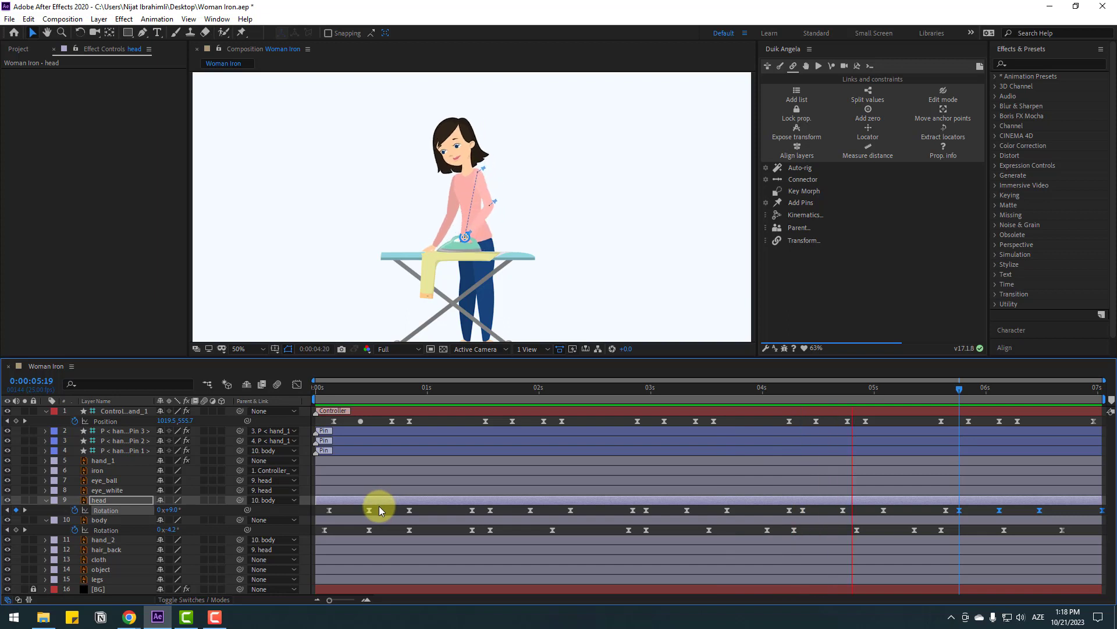
{"action": "left_click", "coordinate": [405, 389]}
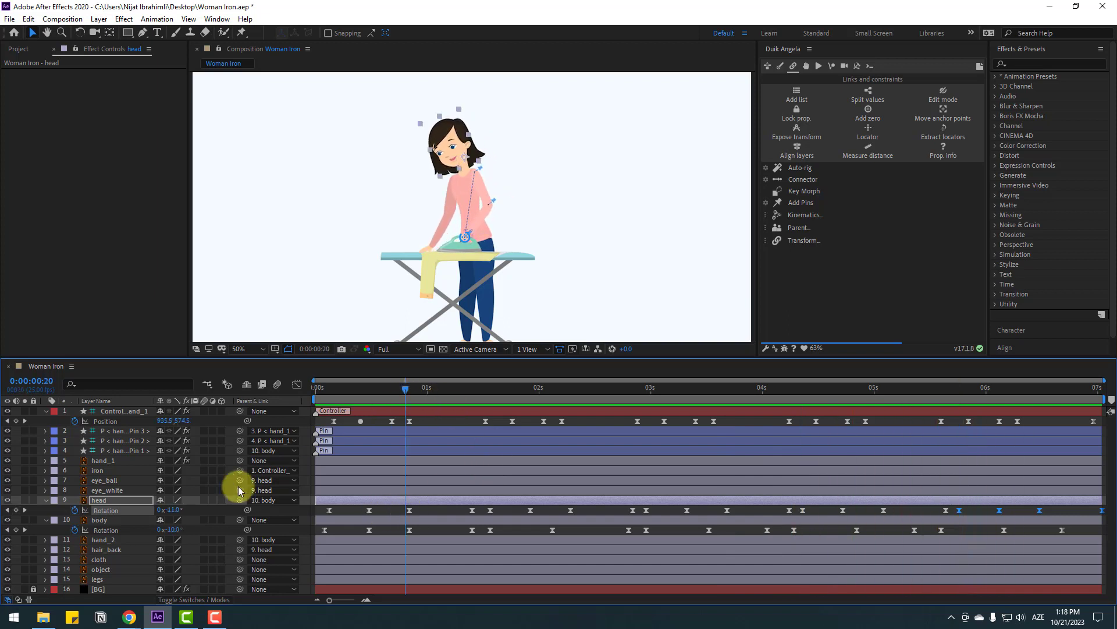
- Solo the hair_back layer, move its anchor point to the top of the hair, and turn solo off again
{"action": "left_click", "coordinate": [109, 549]}
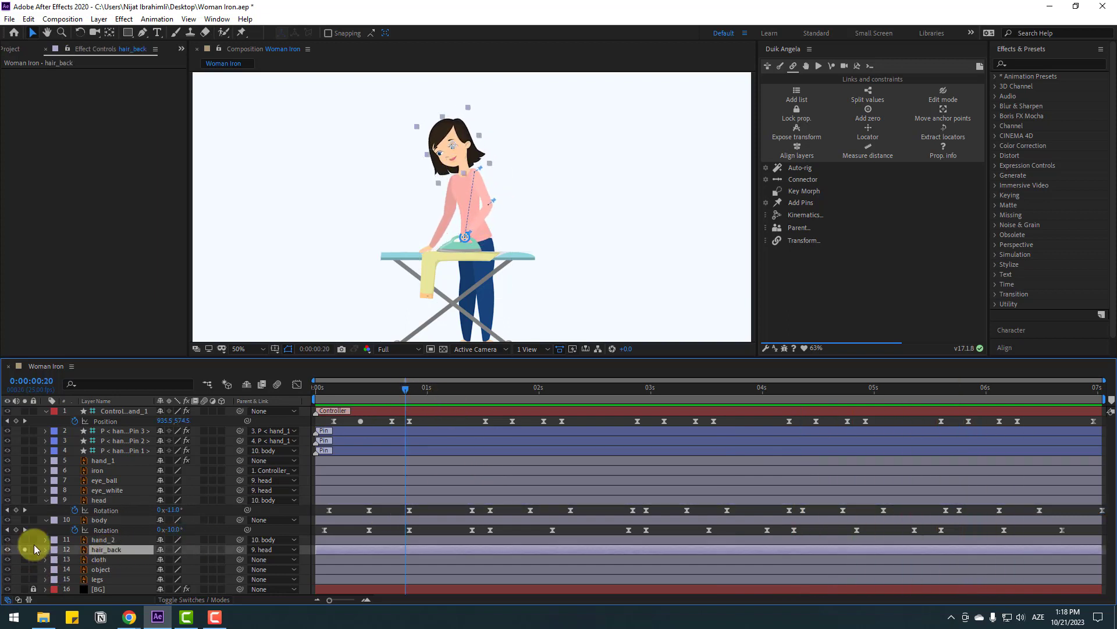
{"action": "left_click", "coordinate": [25, 549]}
{"action": "scroll", "coordinate": [453, 250], "scroll_direction": "up", "scroll_amount": 2}
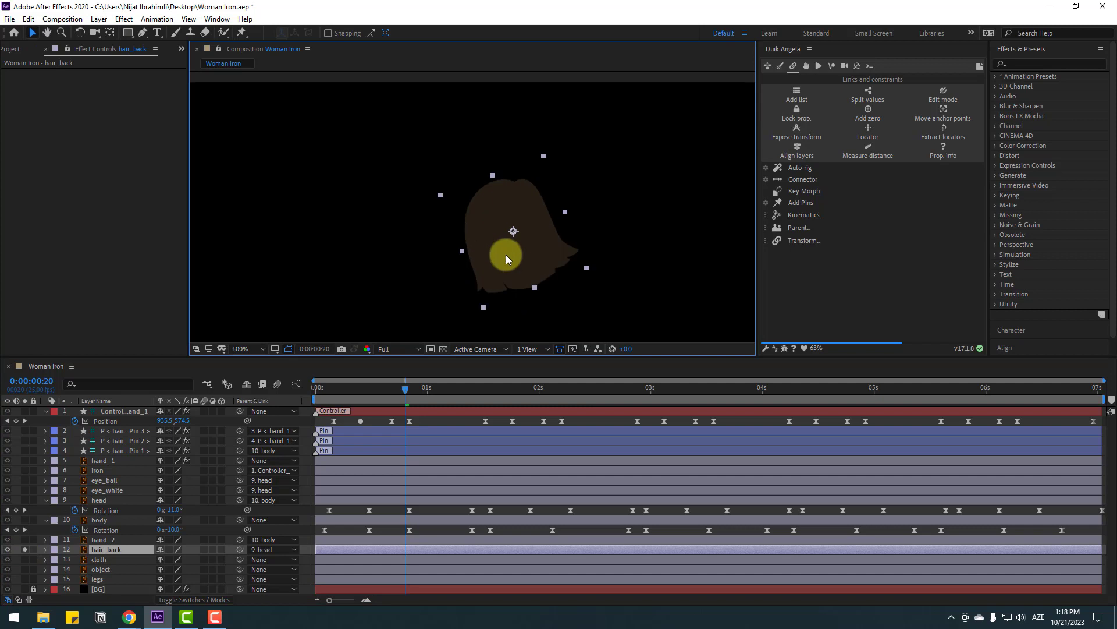
{"action": "left_click", "coordinate": [110, 33]}
{"action": "left_click_drag", "start_coordinate": [513, 231], "coordinate": [500, 203]}
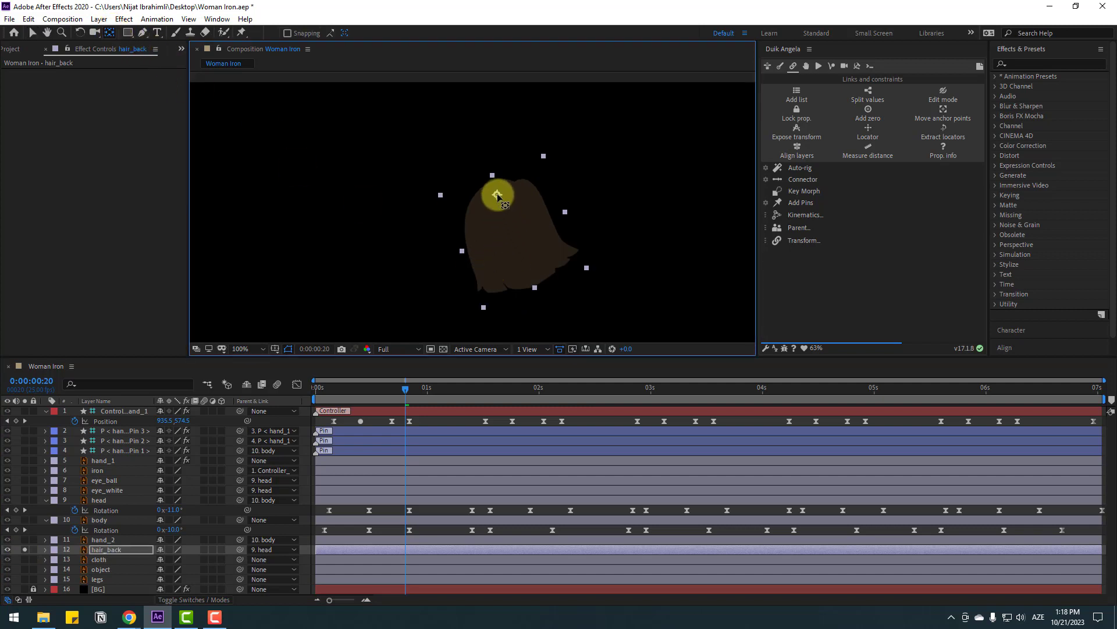
{"action": "left_click", "coordinate": [32, 33]}
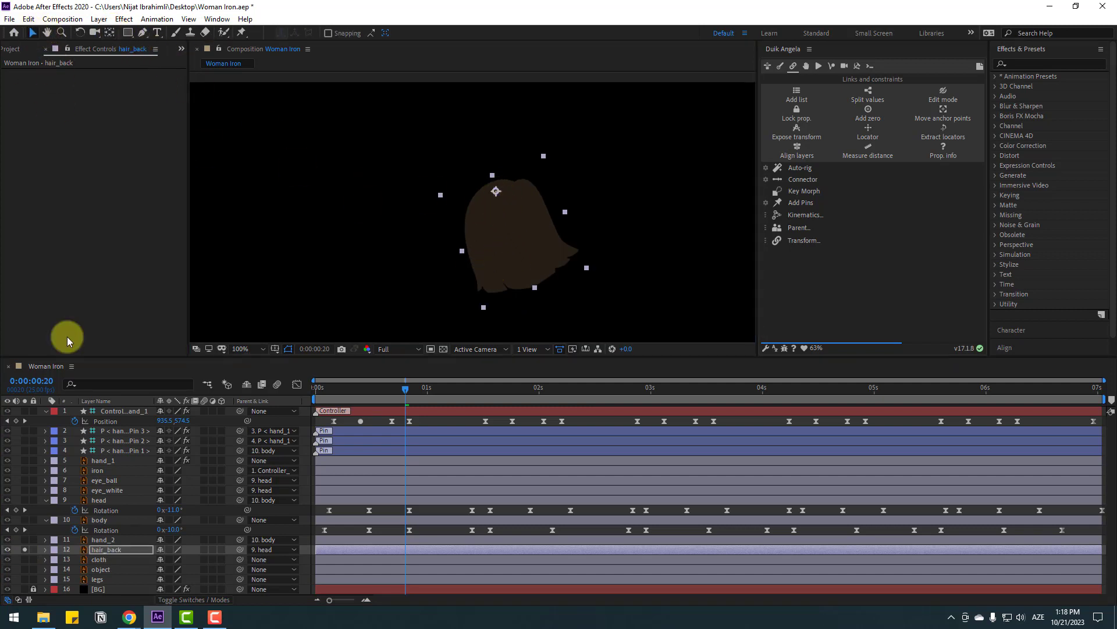
{"action": "left_click", "coordinate": [26, 550]}
{"action": "left_click", "coordinate": [26, 550]}
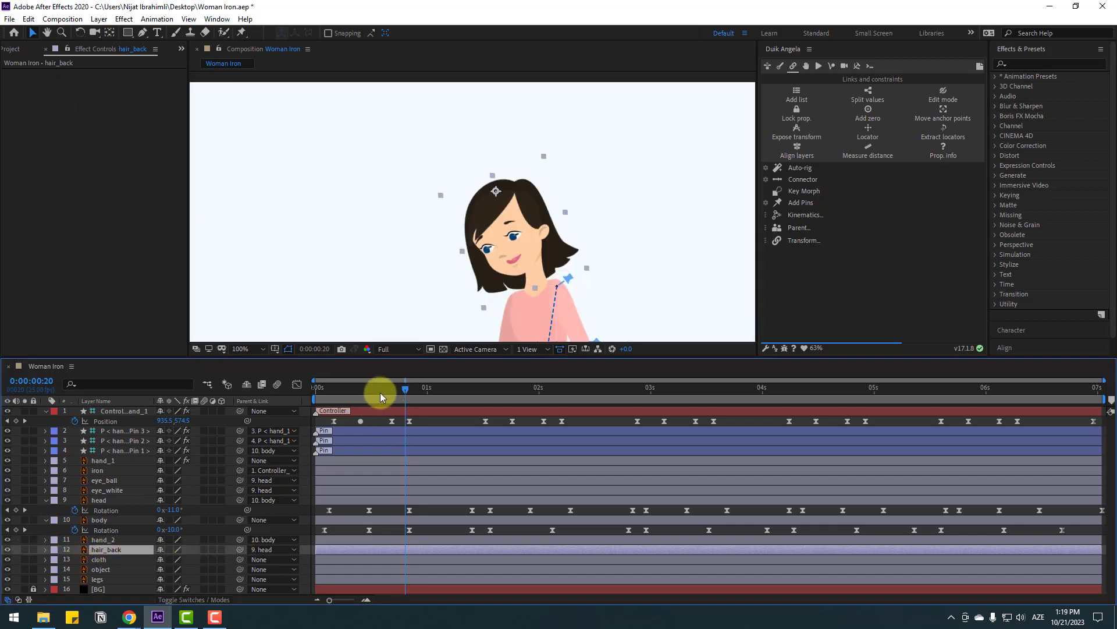
- Start hair_back's Rotation keyframes at 0:00:00:03 with 0°, and set the rotation to 4° at 0:00:00:12
{"action": "key", "text": "r"}
{"action": "left_click_drag", "start_coordinate": [344, 394], "coordinate": [324, 393]}
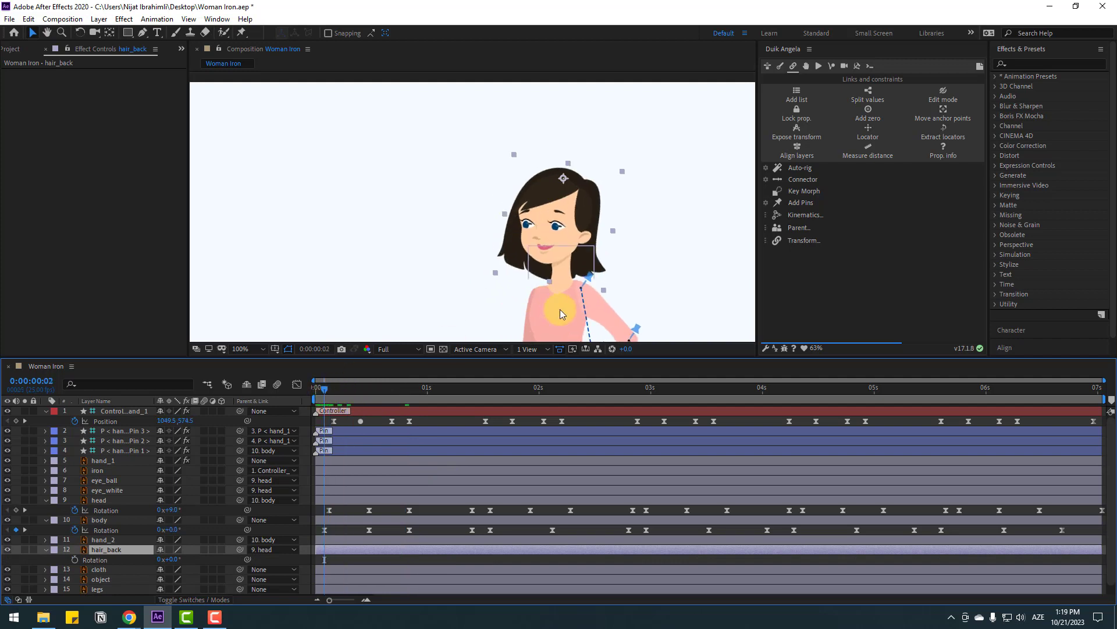
{"action": "key", "text": "h"}
{"action": "left_click_drag", "start_coordinate": [560, 309], "coordinate": [482, 274]}
{"action": "left_click", "coordinate": [329, 389]}
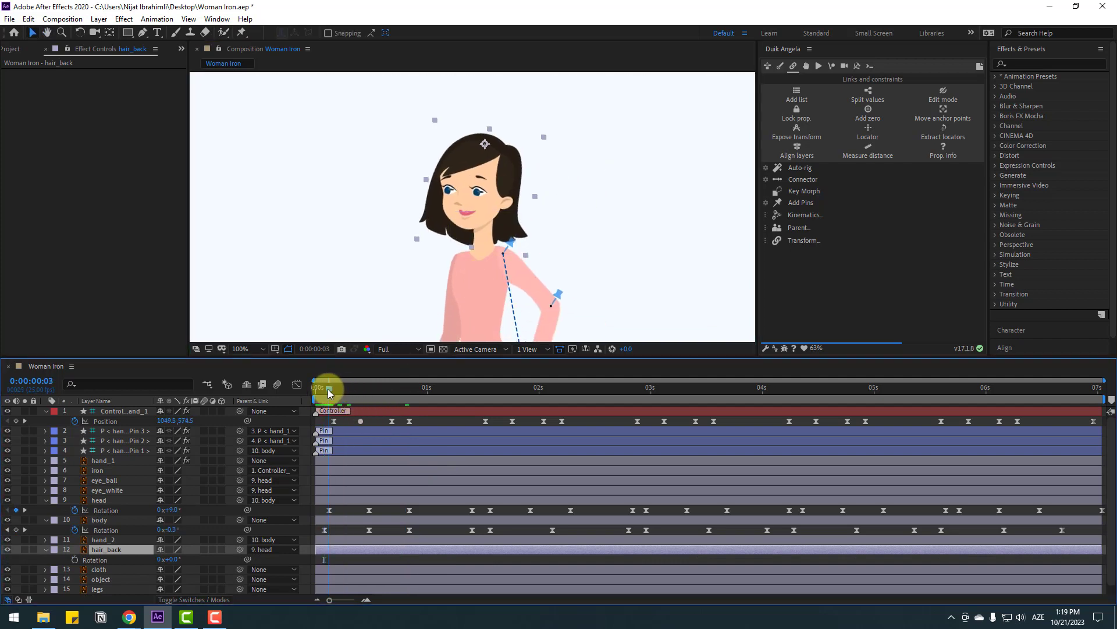
{"action": "left_click", "coordinate": [75, 560]}
{"action": "left_click_drag", "start_coordinate": [331, 389], "coordinate": [372, 392]}
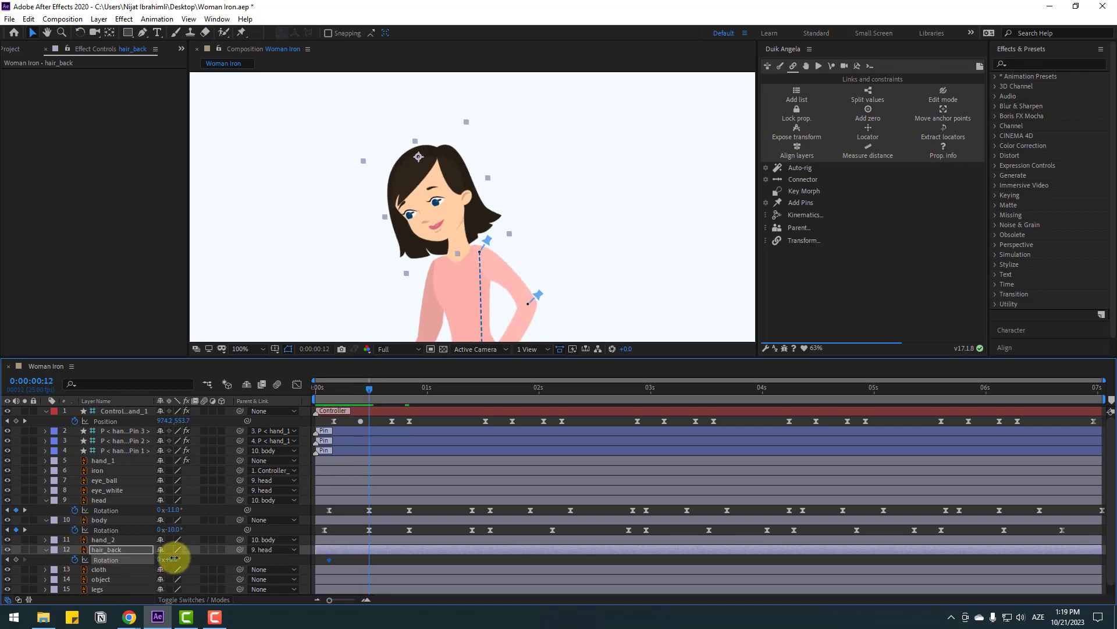
{"action": "left_click_drag", "start_coordinate": [174, 558], "coordinate": [175, 558]}
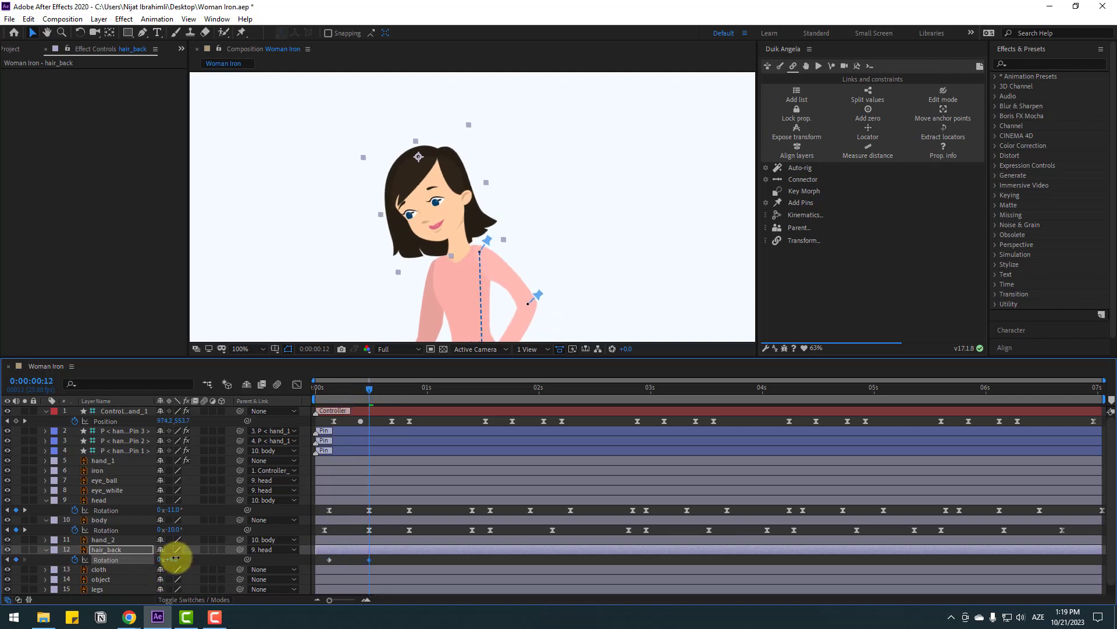
- Hold hair_back's Rotation with a keyframe aligned to the head's third keyframe, and set it to 0° at 0:00:01:10
{"action": "left_click_drag", "start_coordinate": [331, 392], "coordinate": [472, 393]}
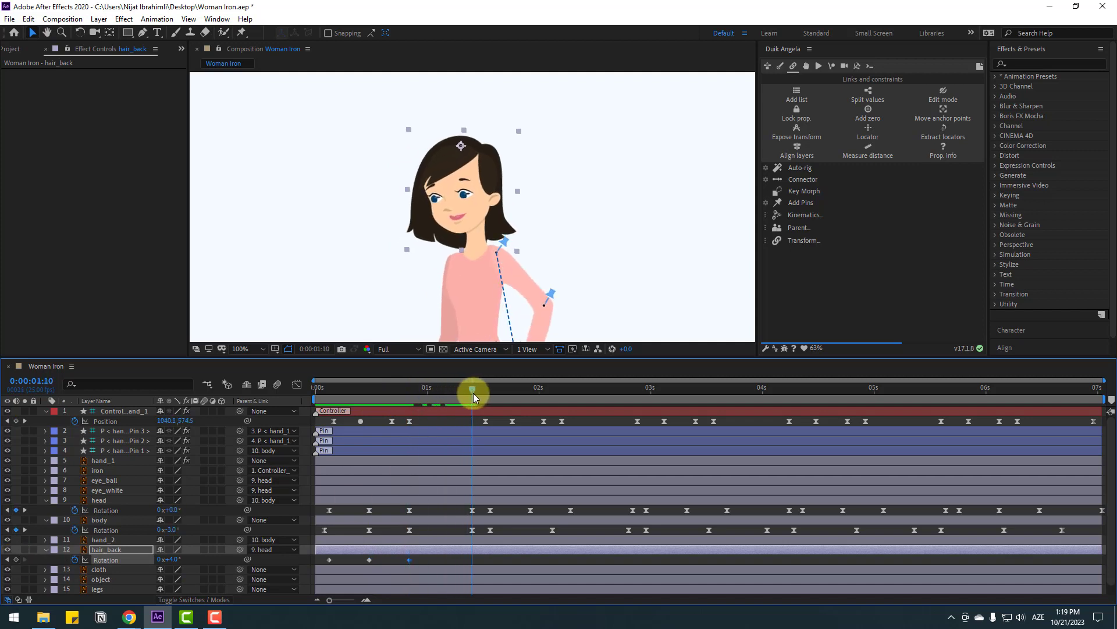
{"action": "left_click", "coordinate": [175, 560]}
{"action": "mouse_move", "coordinate": [175, 560]}
{"action": "left_mouse_down"}
{"action": "mouse_move", "coordinate": [187, 559]}
{"action": "mouse_move", "coordinate": [174, 564]}
{"action": "left_mouse_up"}
{"action": "type", "text": "0"}
{"action": "left_click", "coordinate": [428, 571]}
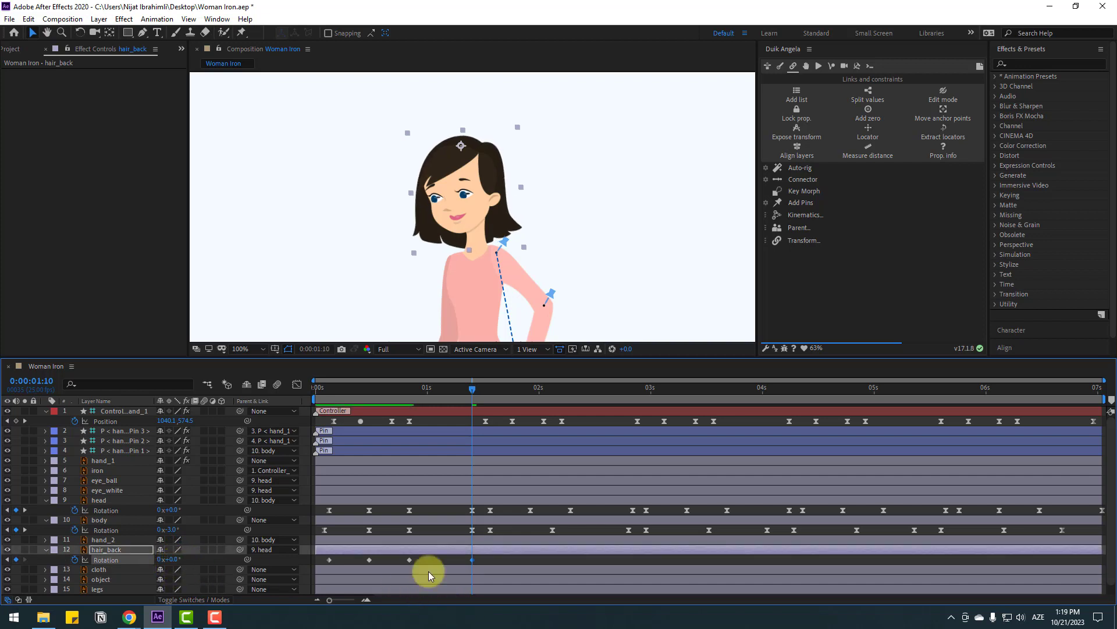
- Apply Easy Ease to the four hair_back Rotation keyframes and preview the hair movement
{"action": "right_click", "coordinate": [331, 561]}
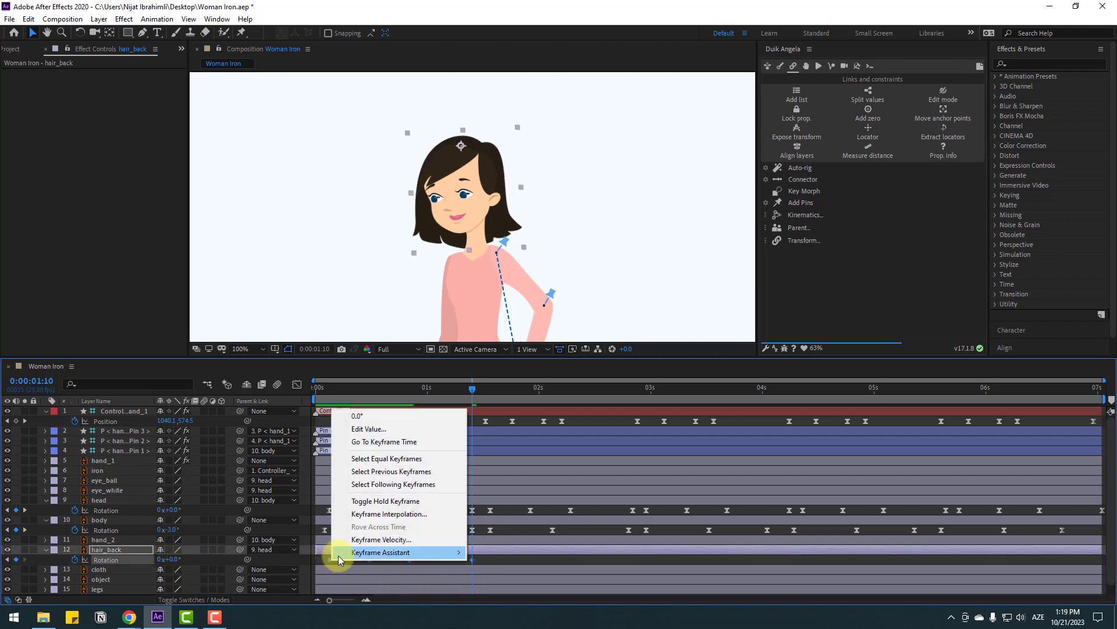
{"action": "mouse_move", "coordinate": [361, 554]}
{"action": "left_click", "coordinate": [527, 475]}
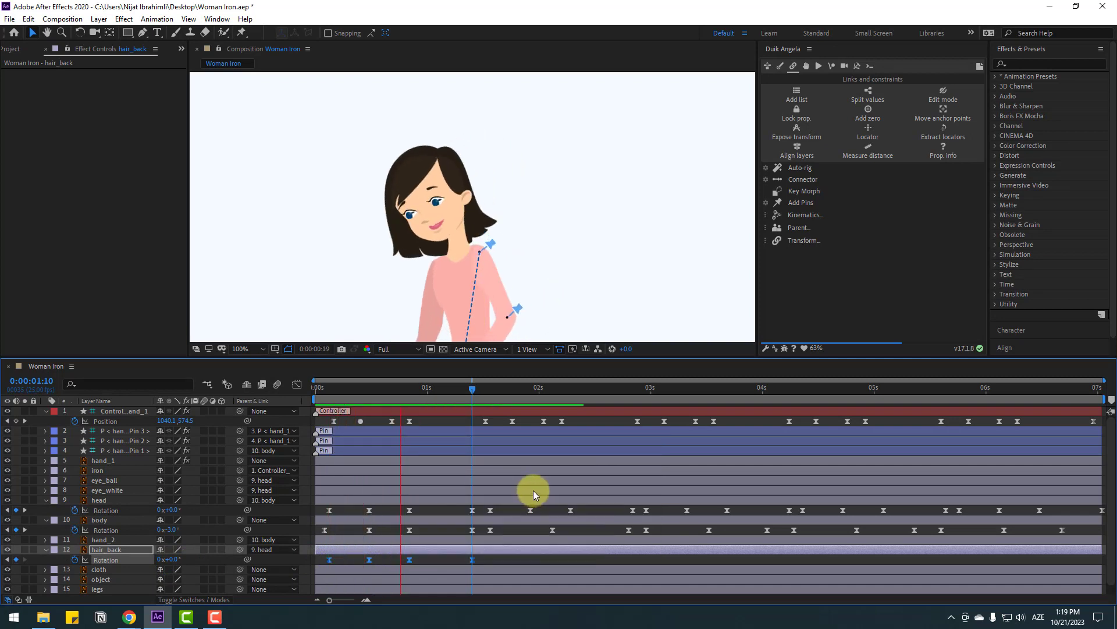
{"action": "key", "text": "space"}
{"action": "key", "text": "space"}
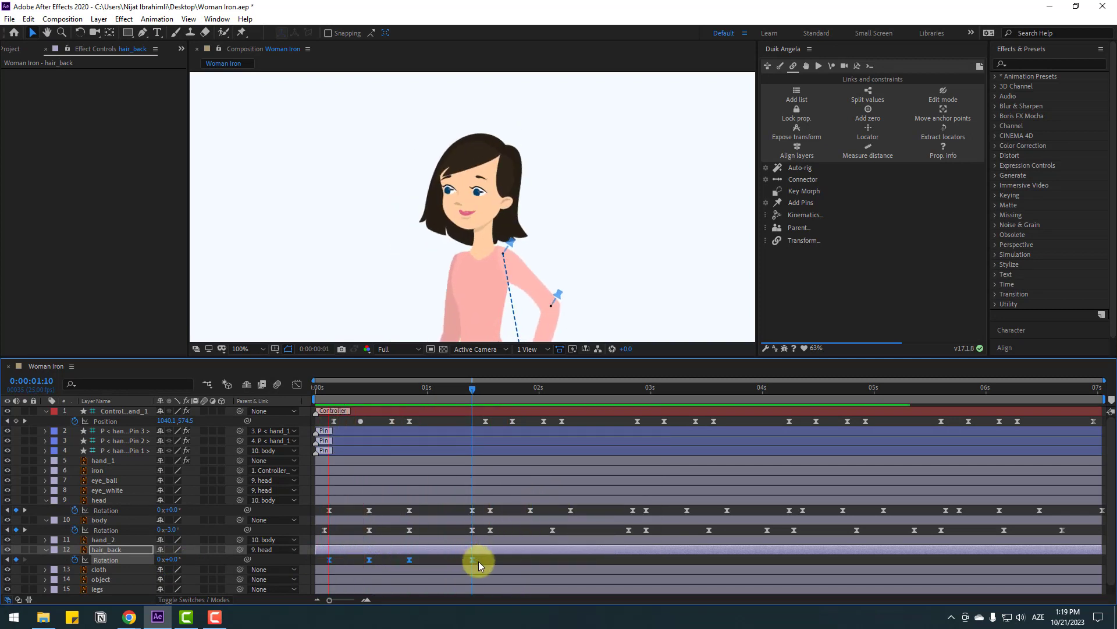
- Copy hair_back's four Rotation keyframes, paste them at 0:00:01:14, 0:00:02:24, 0:00:04:09 and 0:00:05:19, and preview the full animation
{"action": "left_click", "coordinate": [479, 395]}
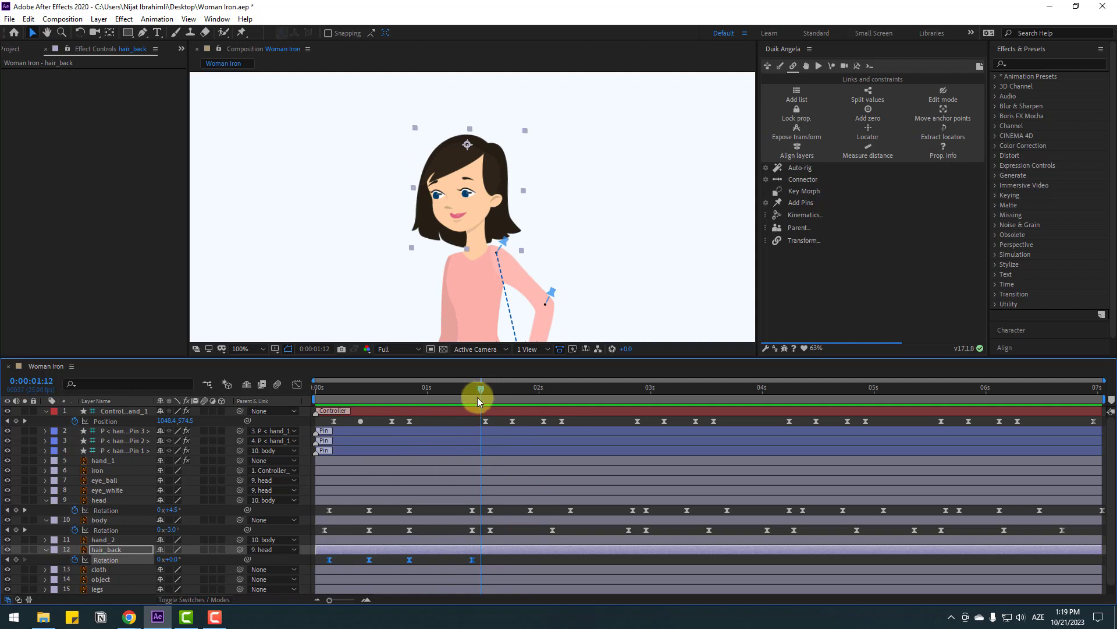
{"action": "left_click", "coordinate": [474, 391]}
{"action": "left_click_drag", "start_coordinate": [473, 390], "coordinate": [488, 389]}
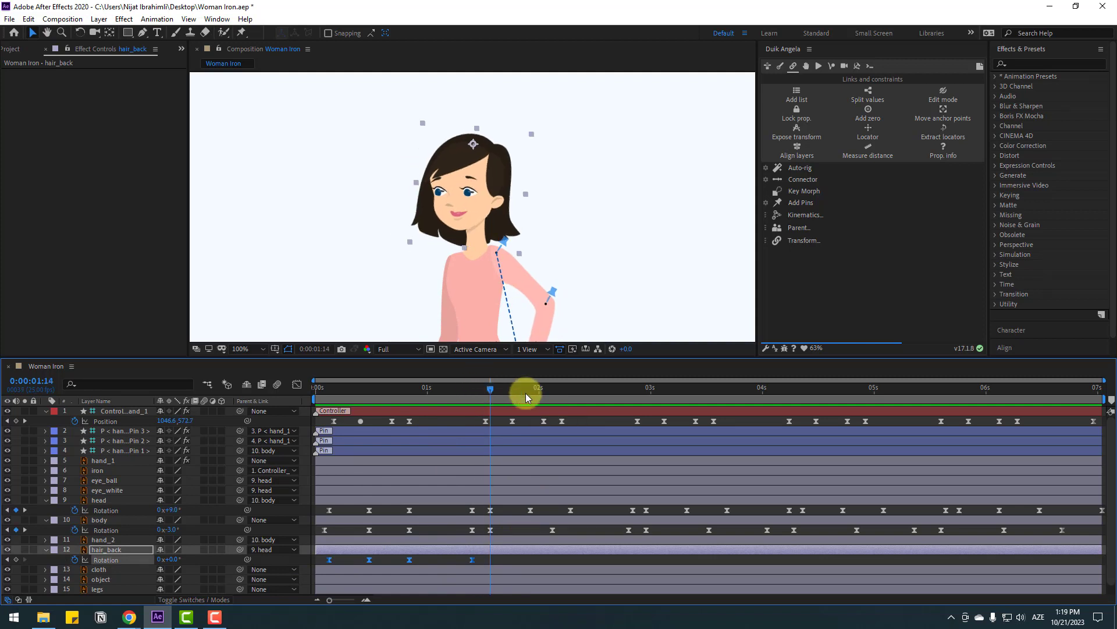
{"action": "left_click_drag", "start_coordinate": [617, 392], "coordinate": [647, 392]}
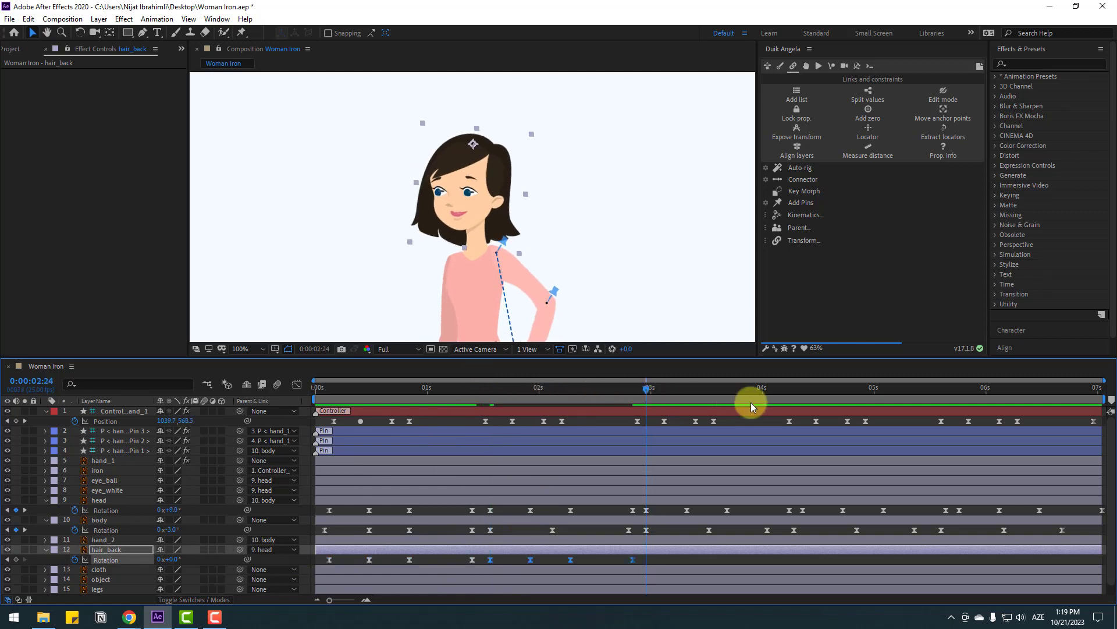
{"action": "left_click_drag", "start_coordinate": [794, 393], "coordinate": [960, 399]}
{"action": "key", "text": "ctrl+v"}
{"action": "key", "text": "space"}
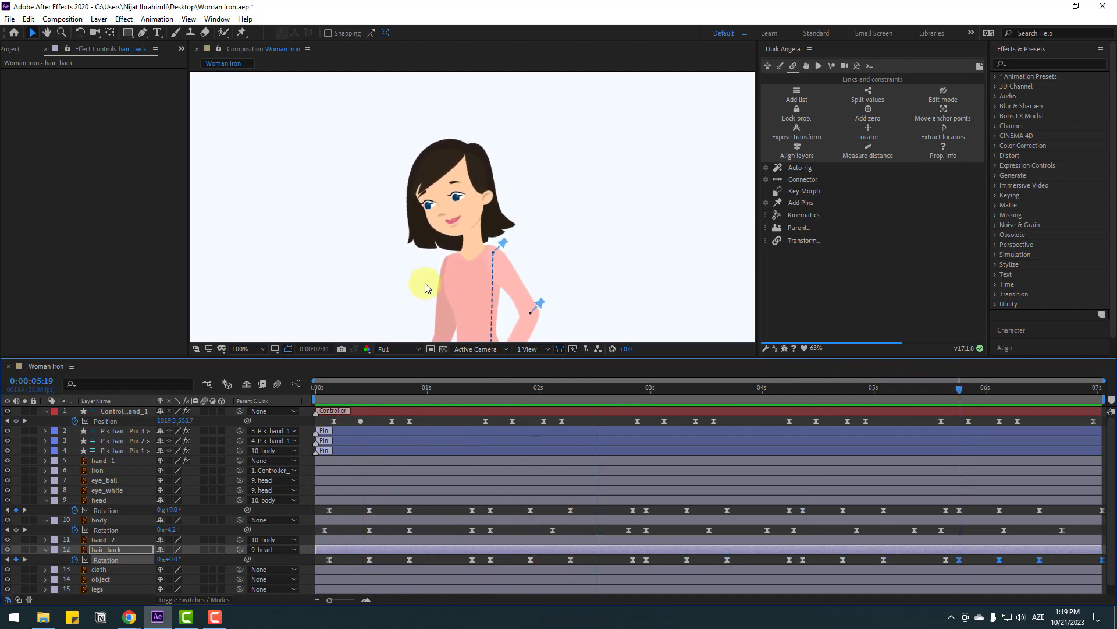
{"action": "scroll", "coordinate": [427, 284], "scroll_direction": "down", "scroll_amount": 2}
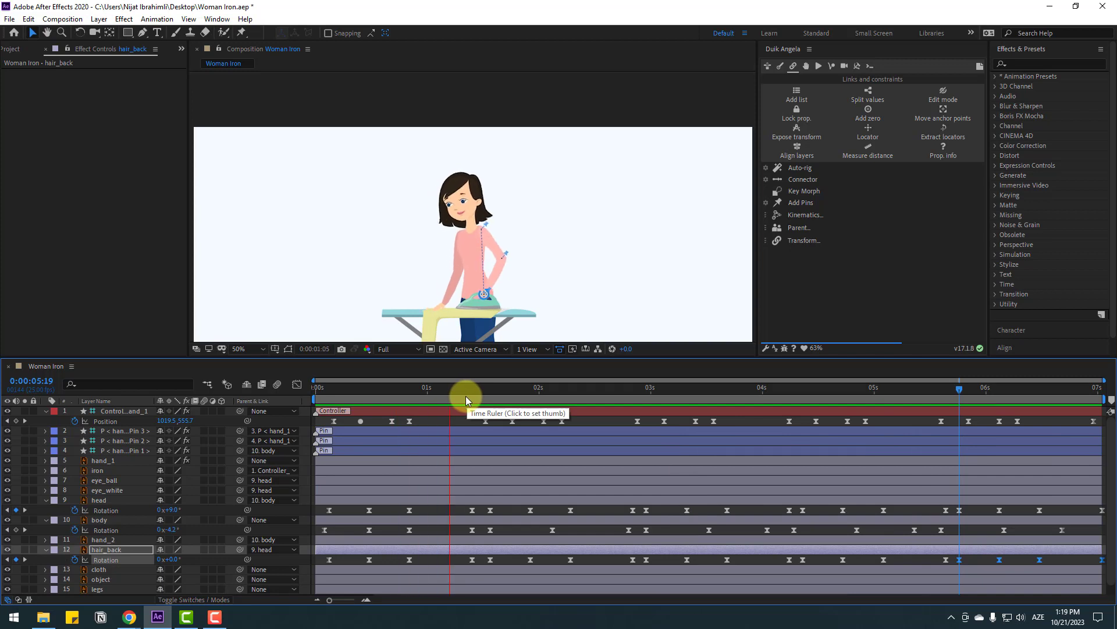
{"action": "left_click", "coordinate": [387, 387]}
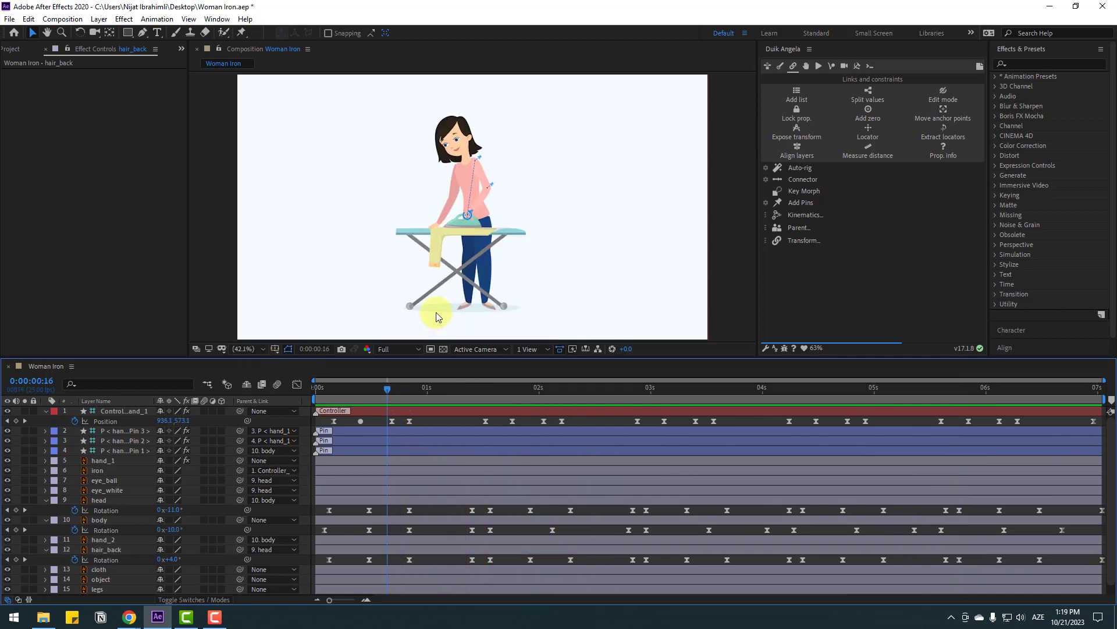
- Solo the cloth layer and place puppet pins at its hanging lower end, its upper corner and its far pointed tip
{"action": "left_click", "coordinate": [433, 258]}
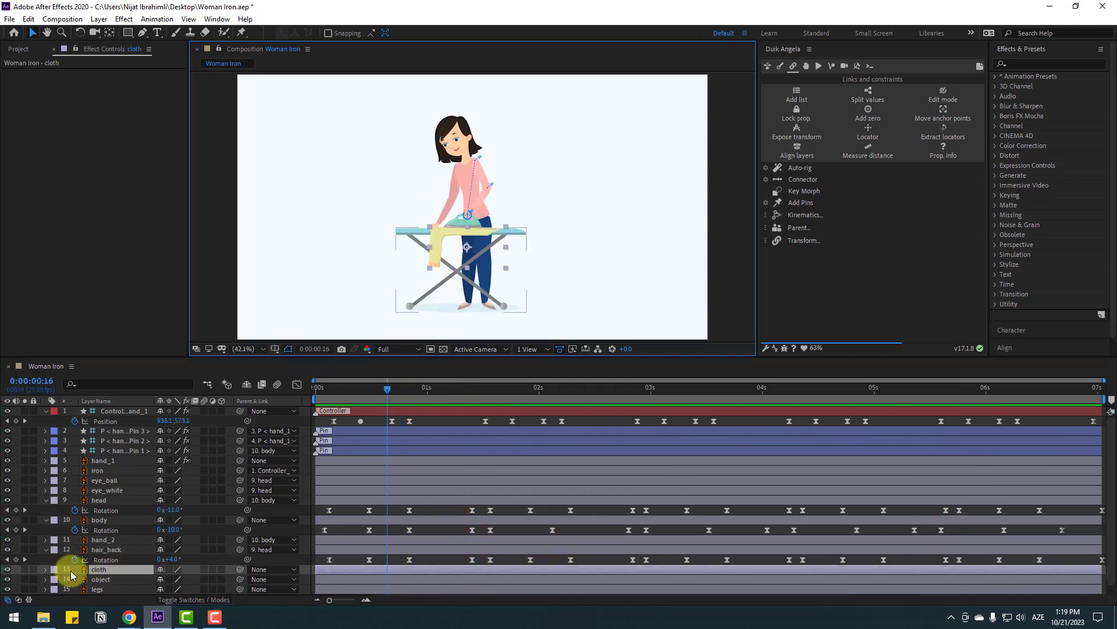
{"action": "left_click", "coordinate": [24, 569]}
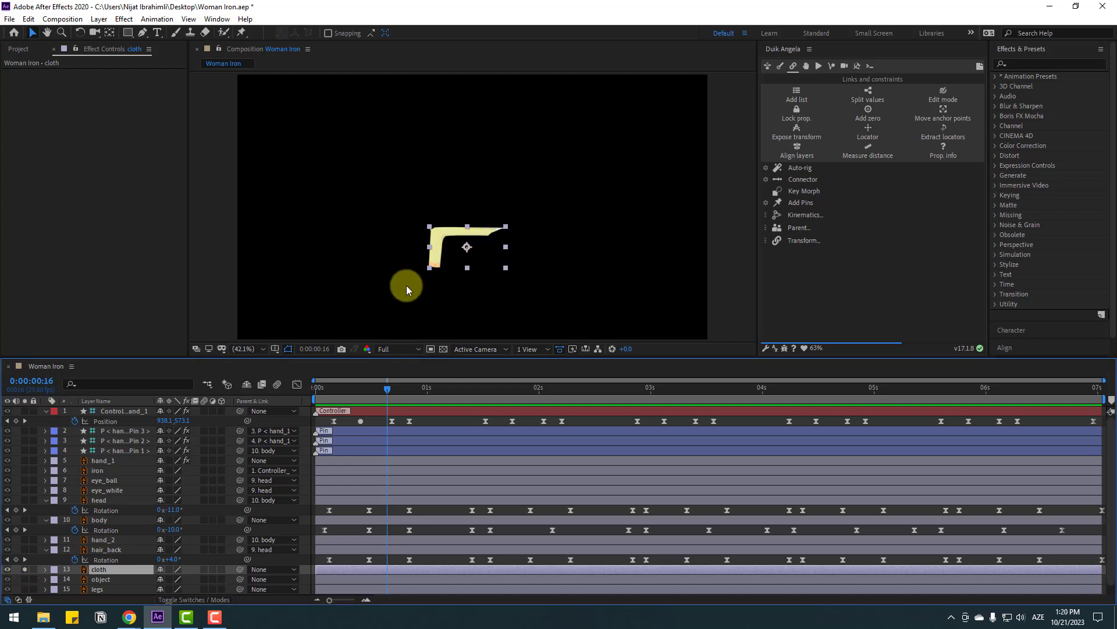
{"action": "scroll", "coordinate": [406, 285], "scroll_direction": "up", "scroll_amount": 3}
{"action": "scroll", "coordinate": [433, 285], "scroll_direction": "up", "scroll_amount": 2}
{"action": "left_click_drag", "start_coordinate": [582, 287], "coordinate": [491, 243]}
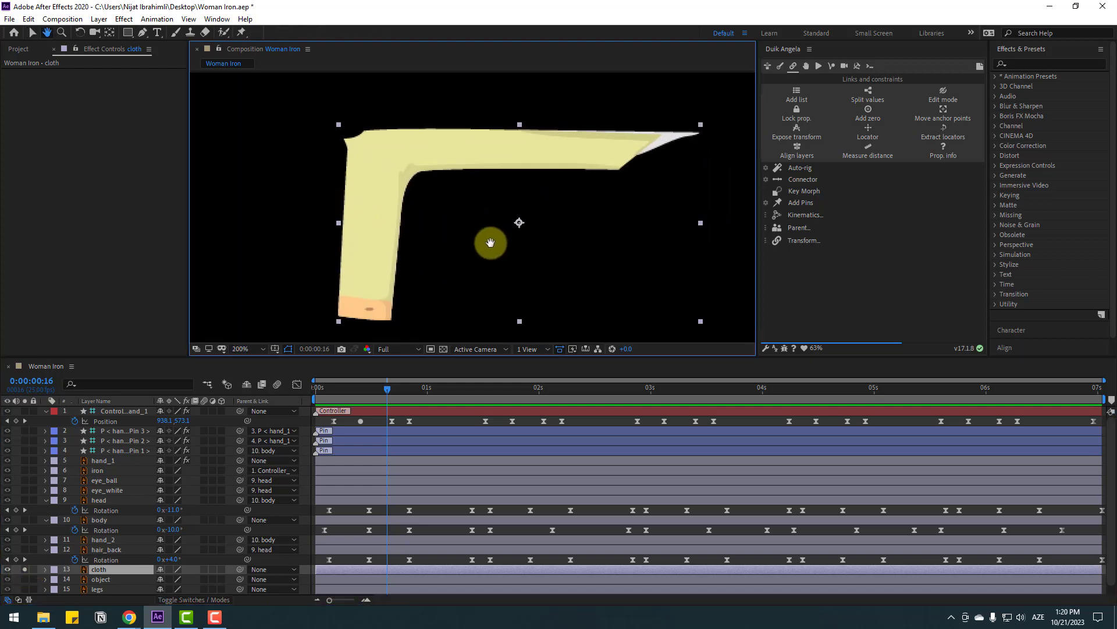
{"action": "left_click_drag", "start_coordinate": [474, 197], "coordinate": [425, 203]}
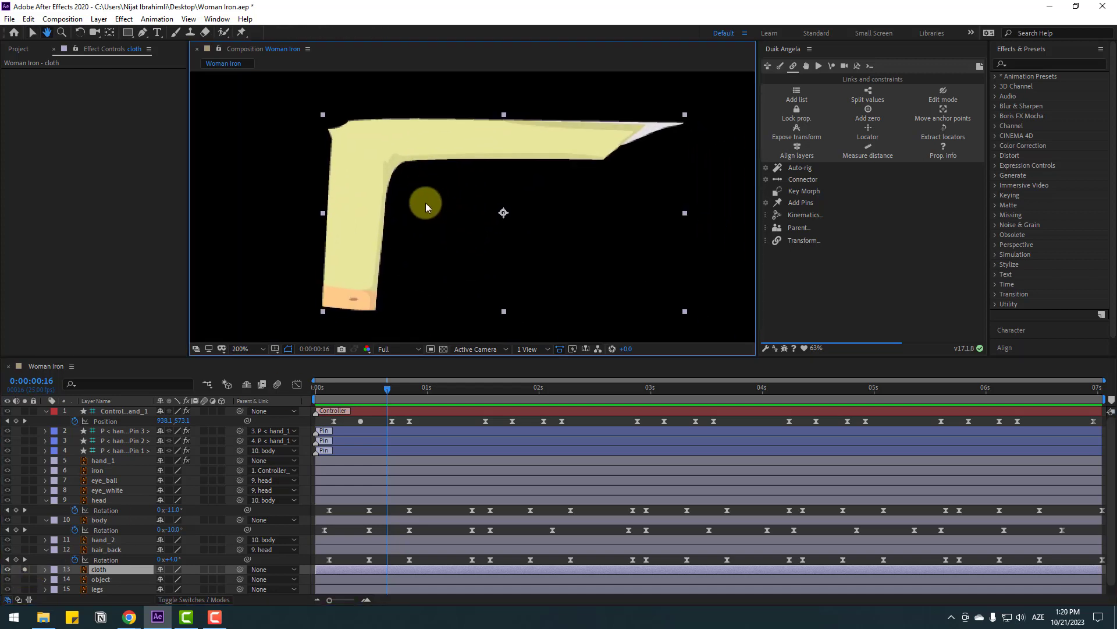
{"action": "left_click", "coordinate": [242, 32]}
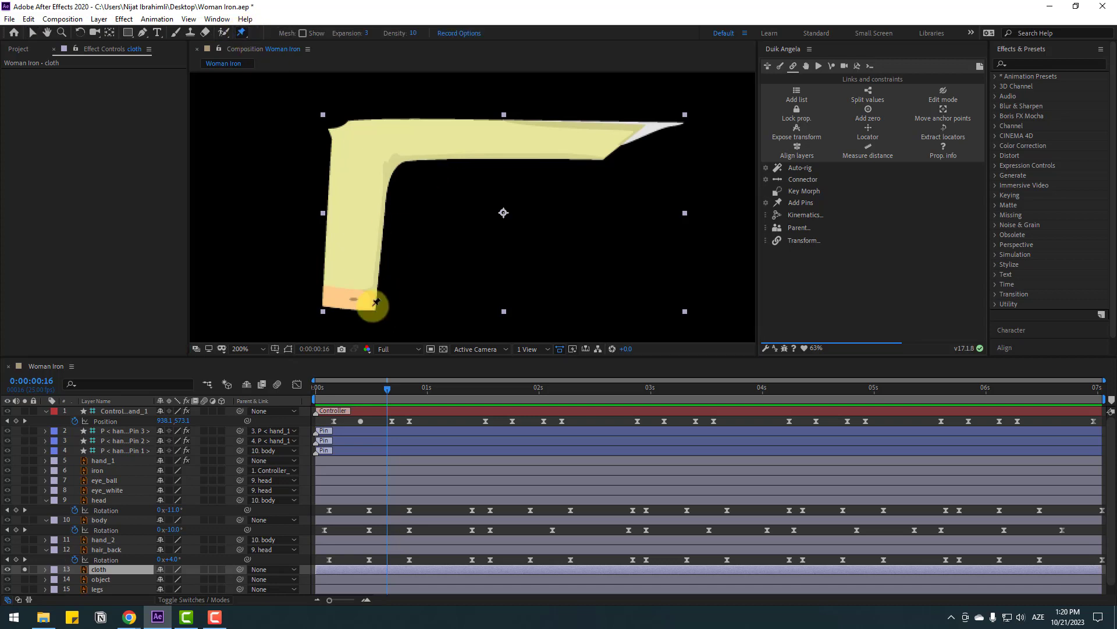
{"action": "left_click", "coordinate": [346, 294]}
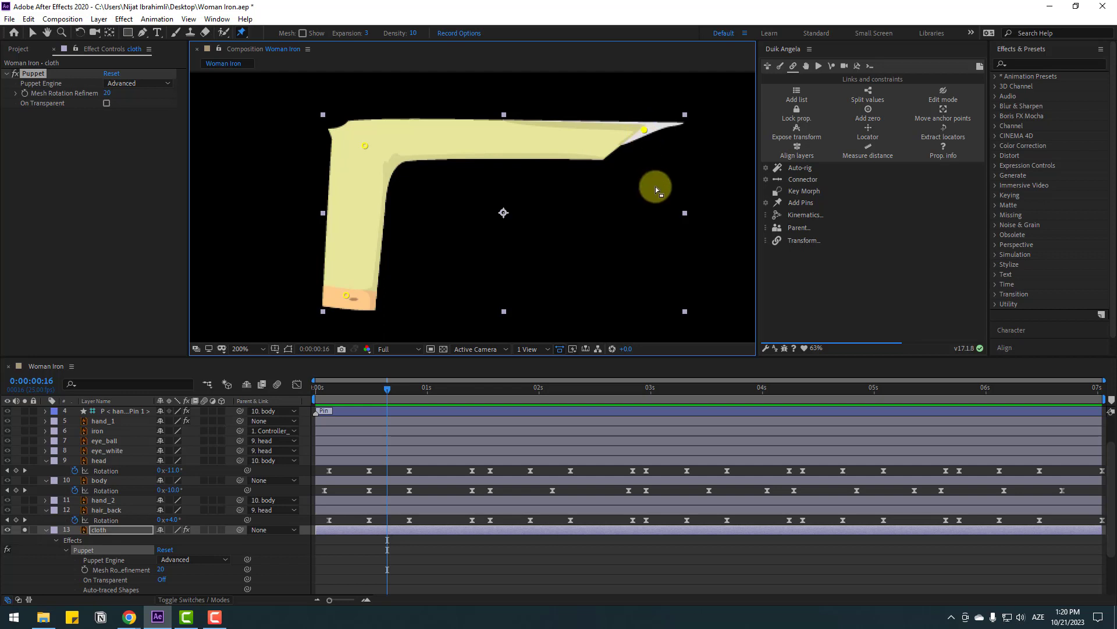
{"action": "left_click", "coordinate": [32, 34]}
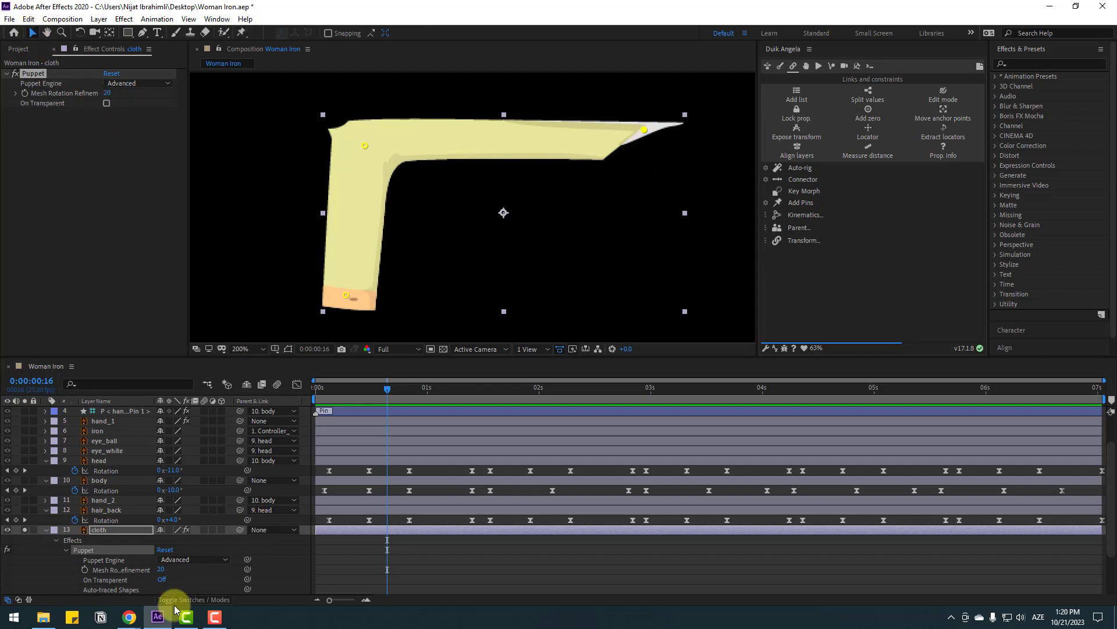
- Add Duik pins for the cloth's Puppet effect at the first frame
{"action": "key", "text": "Home"}
{"action": "left_click", "coordinate": [34, 73]}
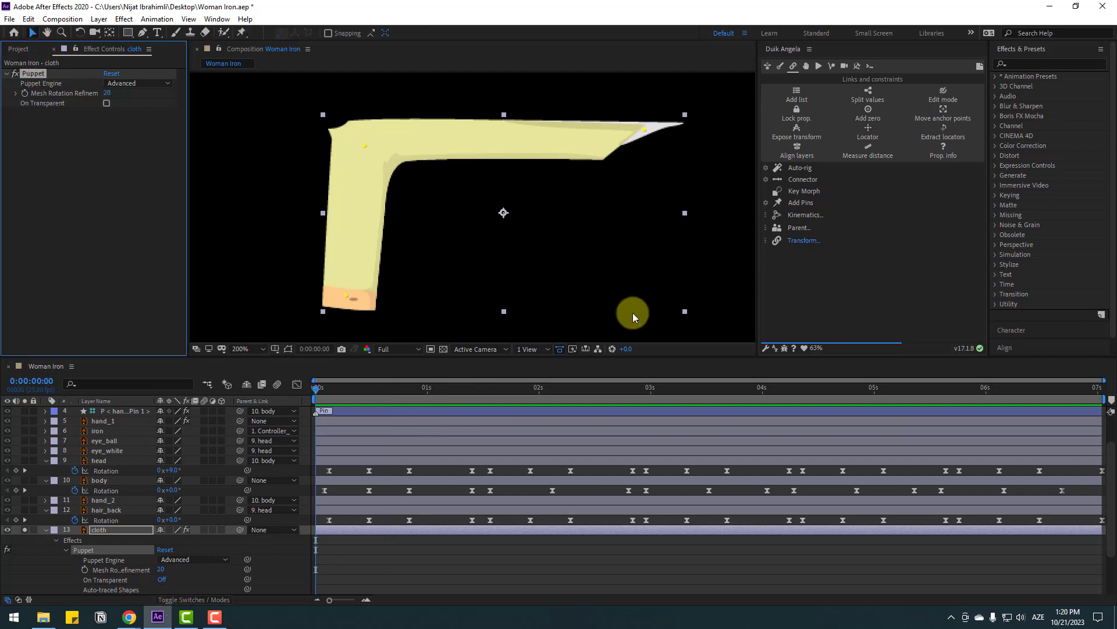
{"action": "left_click", "coordinate": [802, 204]}
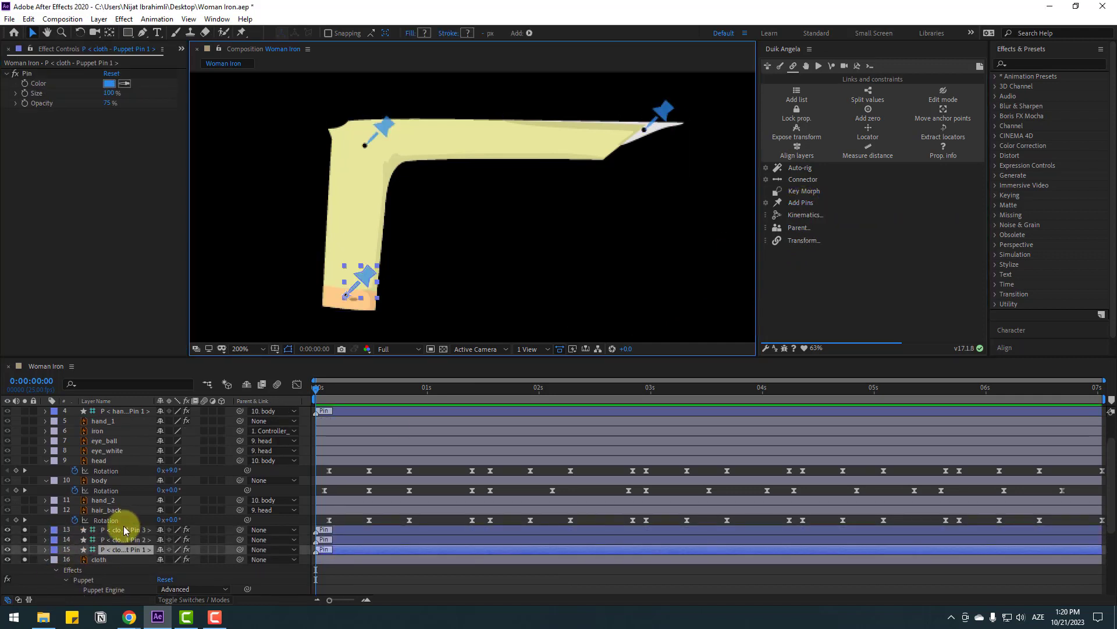
- Parent the cloth's Puppet Pin 1 to Puppet Pin 2, and Puppet Pin 2 to Puppet Pin 3
{"action": "left_click", "coordinate": [124, 530]}
{"action": "left_click", "coordinate": [126, 550]}
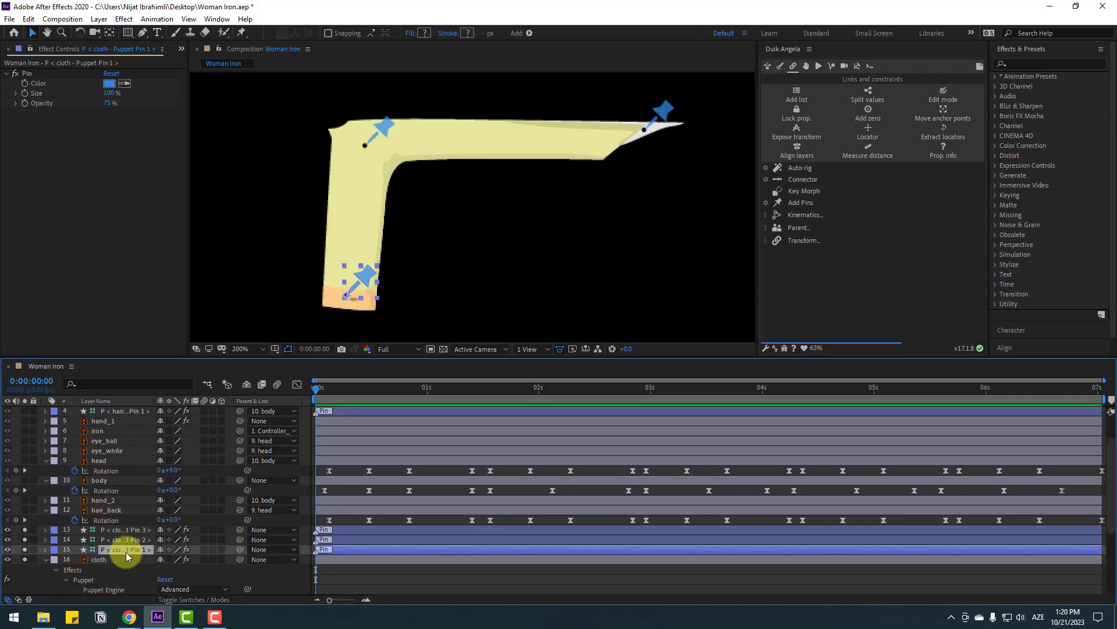
{"action": "left_click_drag", "start_coordinate": [237, 550], "coordinate": [216, 553]}
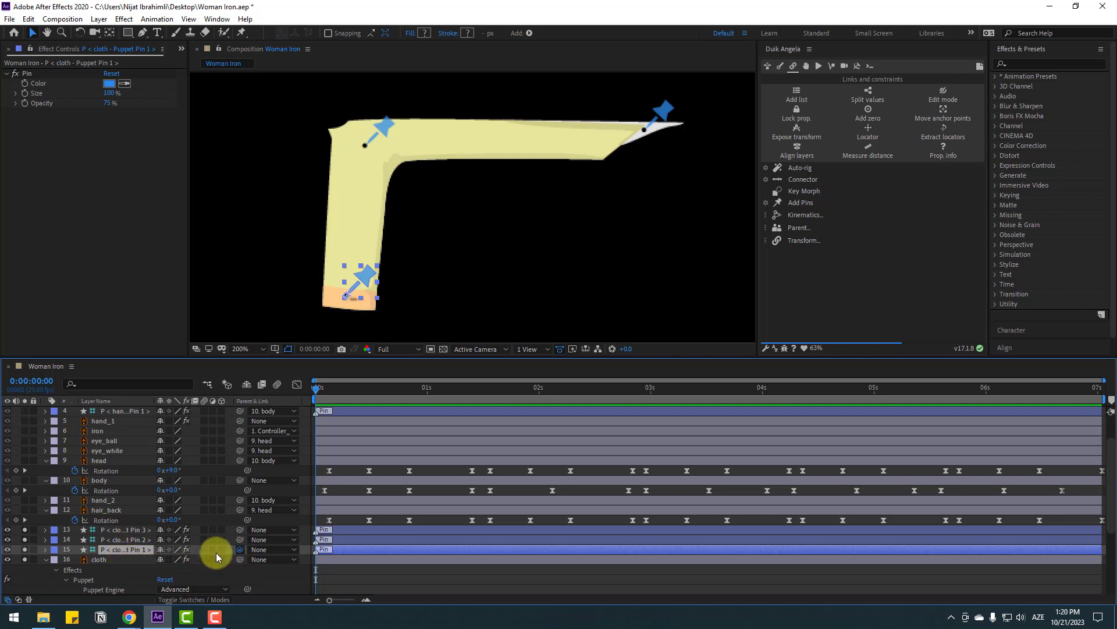
{"action": "left_click_drag", "start_coordinate": [110, 540], "coordinate": [109, 530]}
{"action": "left_click", "coordinate": [111, 540]}
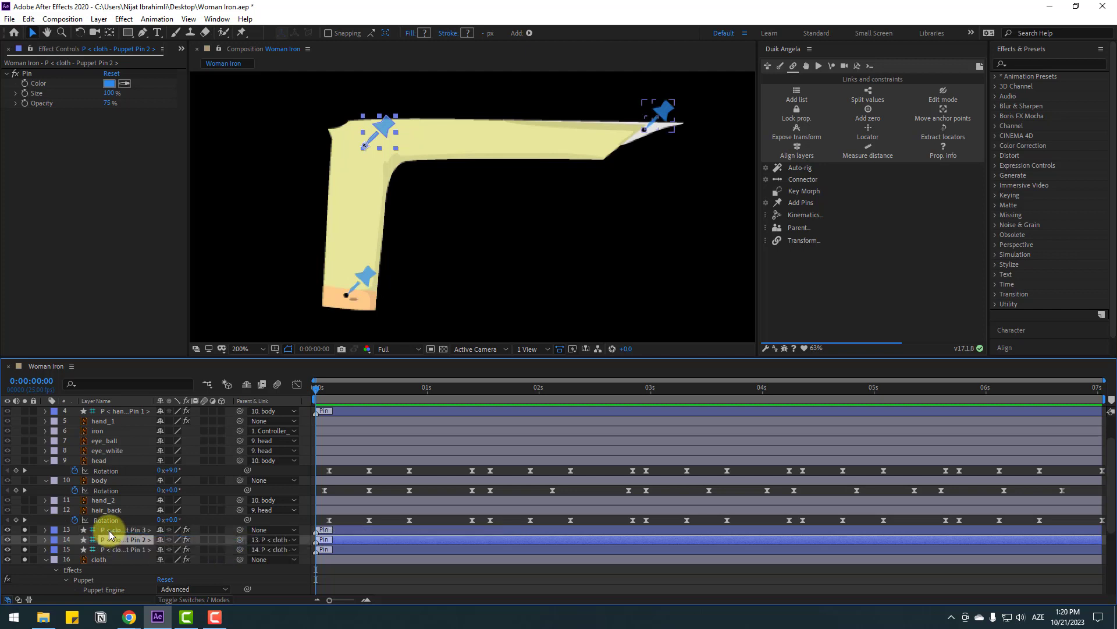
- Create a Duik IK on the cloth's three pin layers
{"action": "left_click", "coordinate": [122, 530]}
{"action": "left_click", "coordinate": [121, 540], "text": "ctrl"}
{"action": "left_click", "coordinate": [120, 548], "text": "ctrl"}
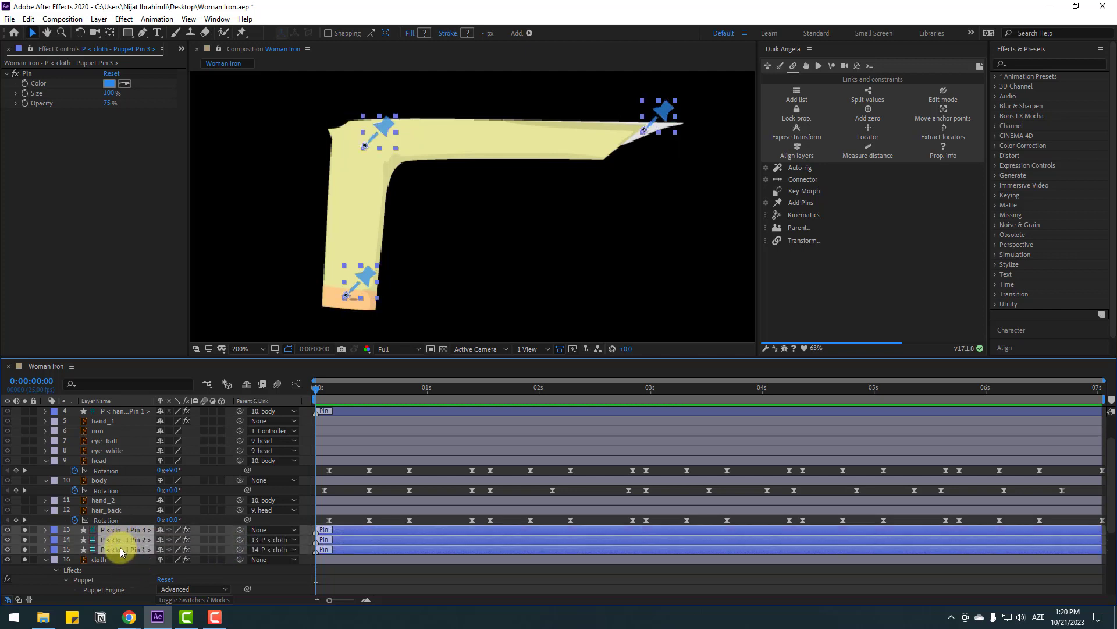
{"action": "left_click", "coordinate": [801, 220]}
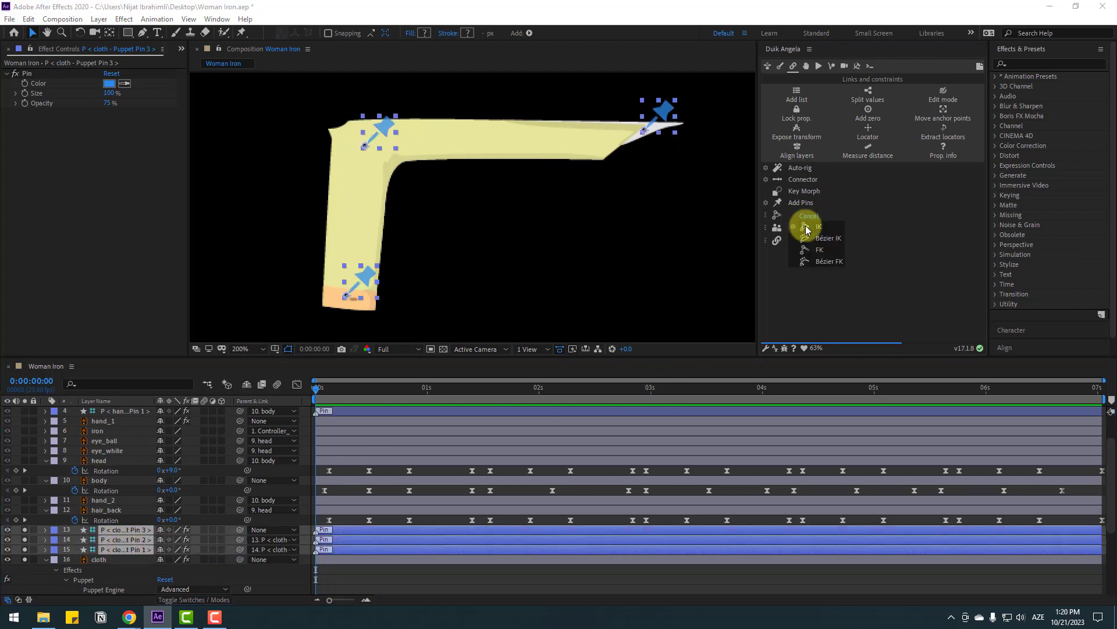
{"action": "left_click", "coordinate": [817, 228]}
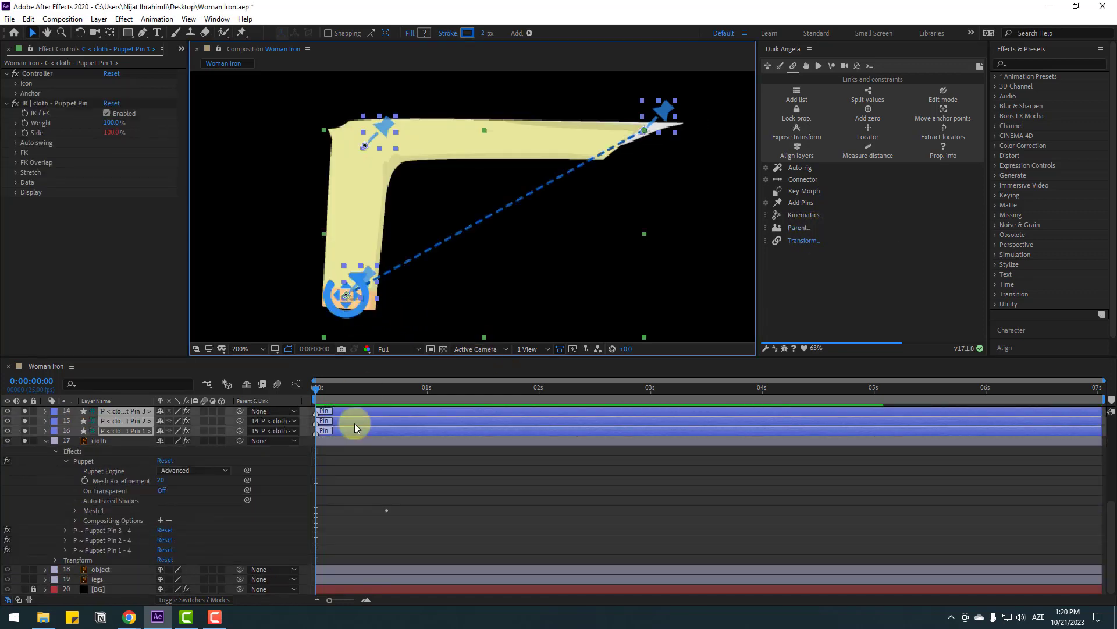
- Try out the cloth's IK by moving its controller at the hanging lower end
{"action": "left_click", "coordinate": [383, 494]}
{"action": "scroll", "coordinate": [159, 444], "scroll_direction": "up", "scroll_amount": 6}
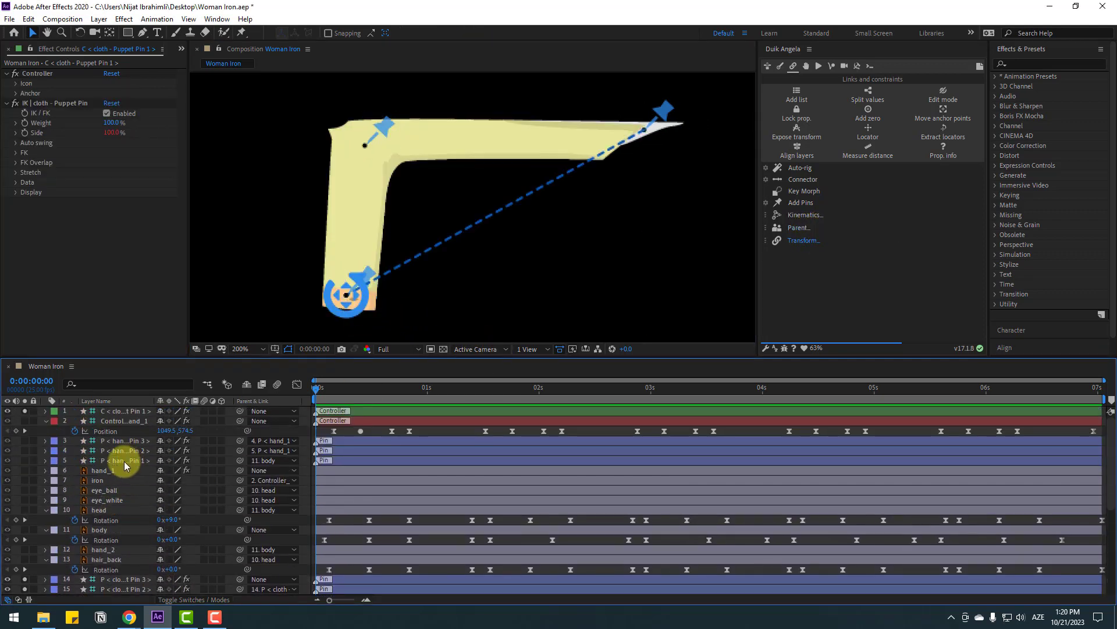
{"action": "mouse_move", "coordinate": [347, 297]}
{"action": "left_mouse_down"}
{"action": "mouse_move", "coordinate": [339, 319]}
{"action": "mouse_move", "coordinate": [337, 295]}
{"action": "mouse_move", "coordinate": [354, 296]}
{"action": "left_mouse_up"}
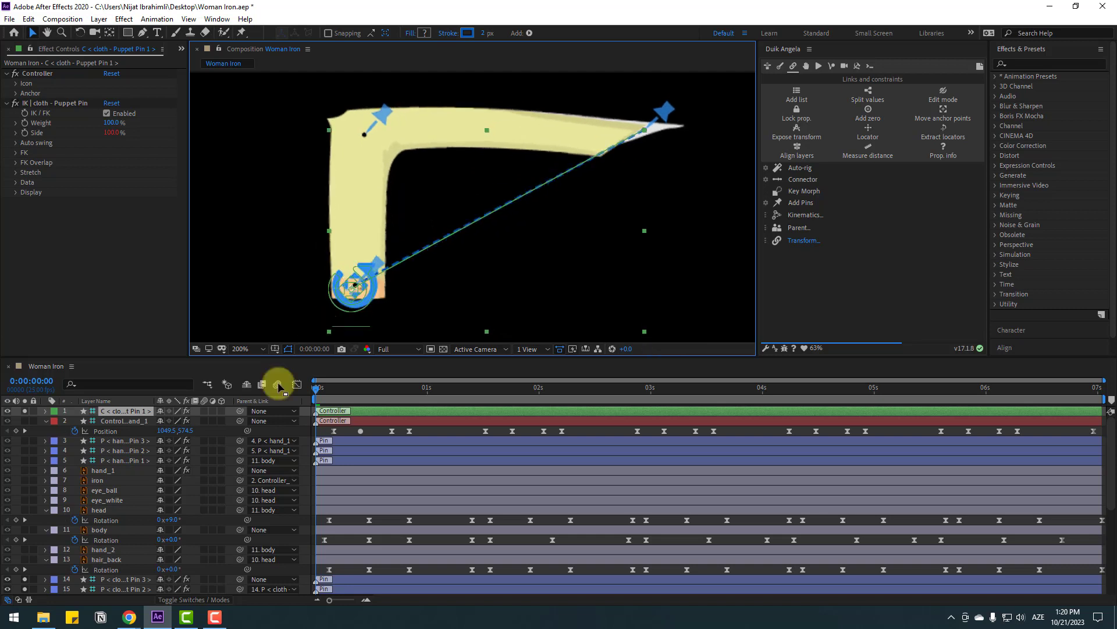
- Turn off solo for the cloth, its pins and its controller, and collapse the cloth layer's properties
{"action": "left_click", "coordinate": [23, 410]}
{"action": "scroll", "coordinate": [58, 495], "scroll_direction": "down", "scroll_amount": 3}
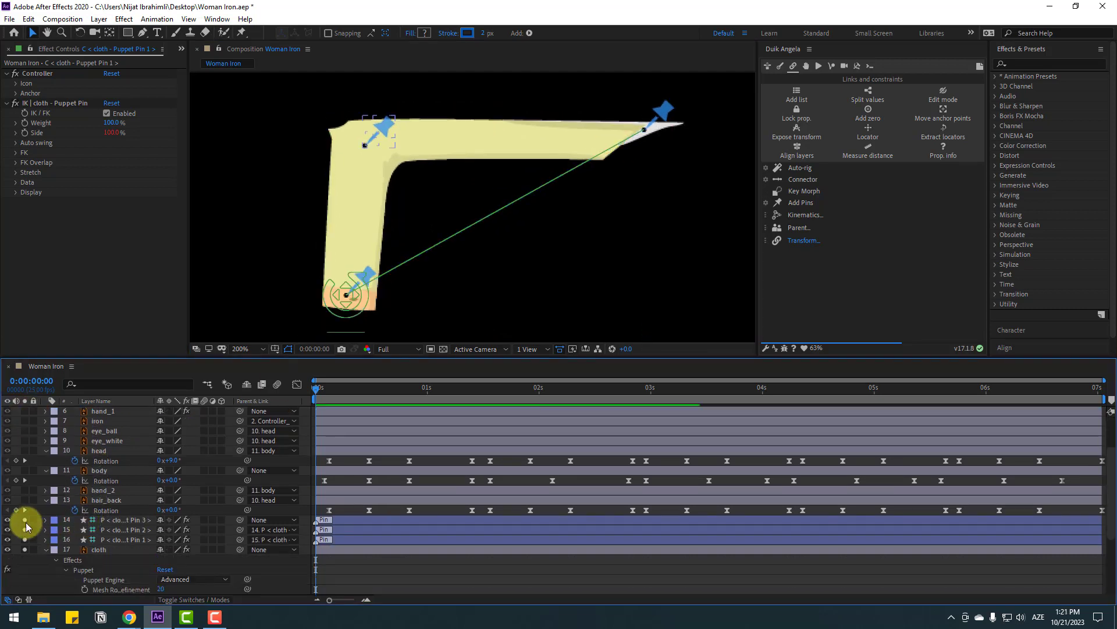
{"action": "left_click", "coordinate": [24, 549]}
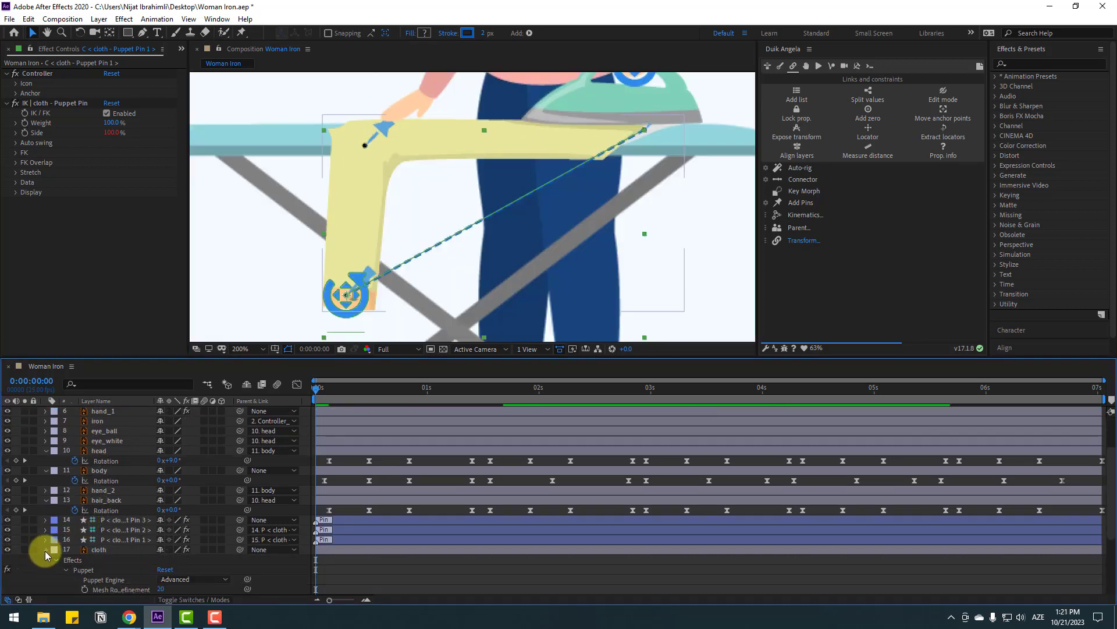
{"action": "left_click", "coordinate": [45, 550]}
- Test the cloth controller's movement again, undo it, and rename the controller layer as Controller_Cloth
{"action": "left_click_drag", "start_coordinate": [376, 310], "coordinate": [347, 296]}
{"action": "key", "text": "ctrl+z"}
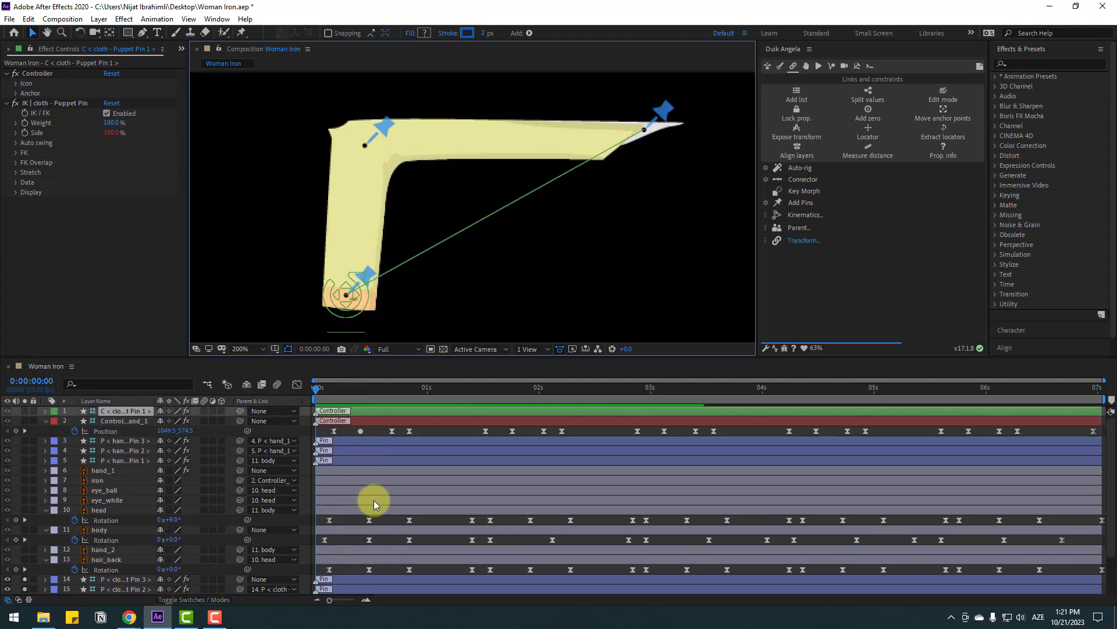
{"action": "key", "text": "ctrl+z"}
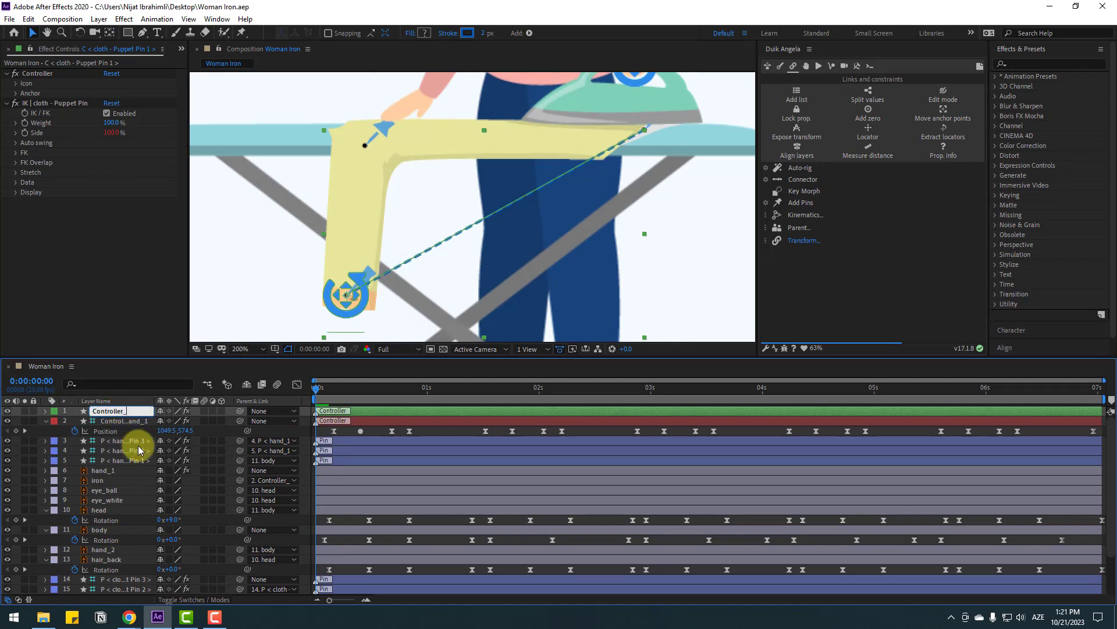
{"action": "key", "text": "Return"}
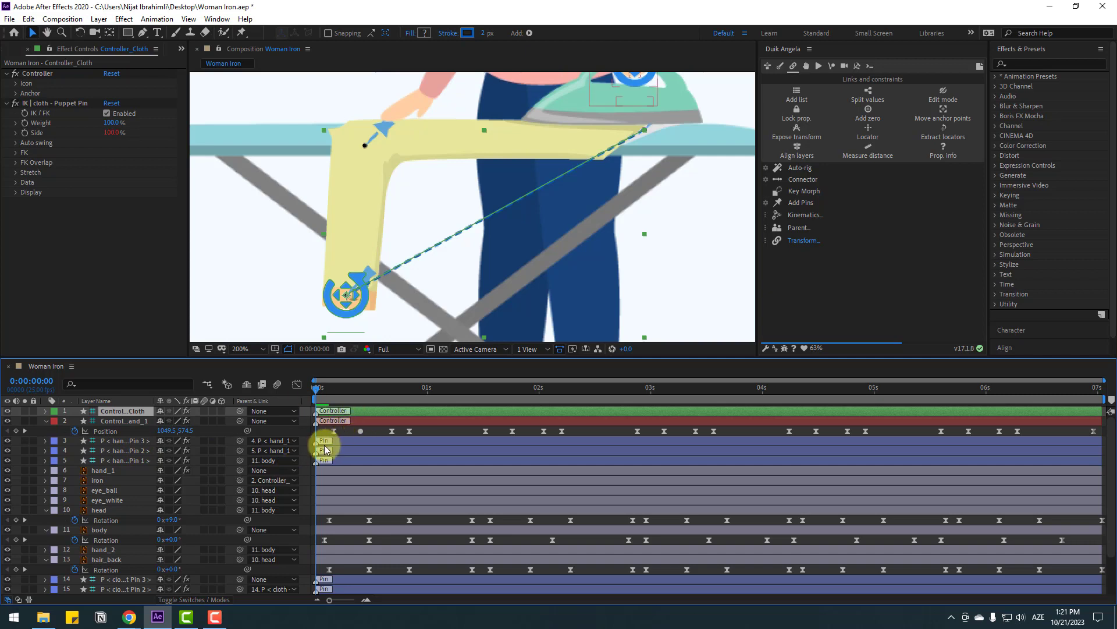
- Keyframe Controller_Cloth's Position at 0:00:00:17, and set it to 812.5, 773.0 at 0:00:01:02
{"action": "scroll", "coordinate": [597, 182], "scroll_direction": "down", "scroll_amount": 2}
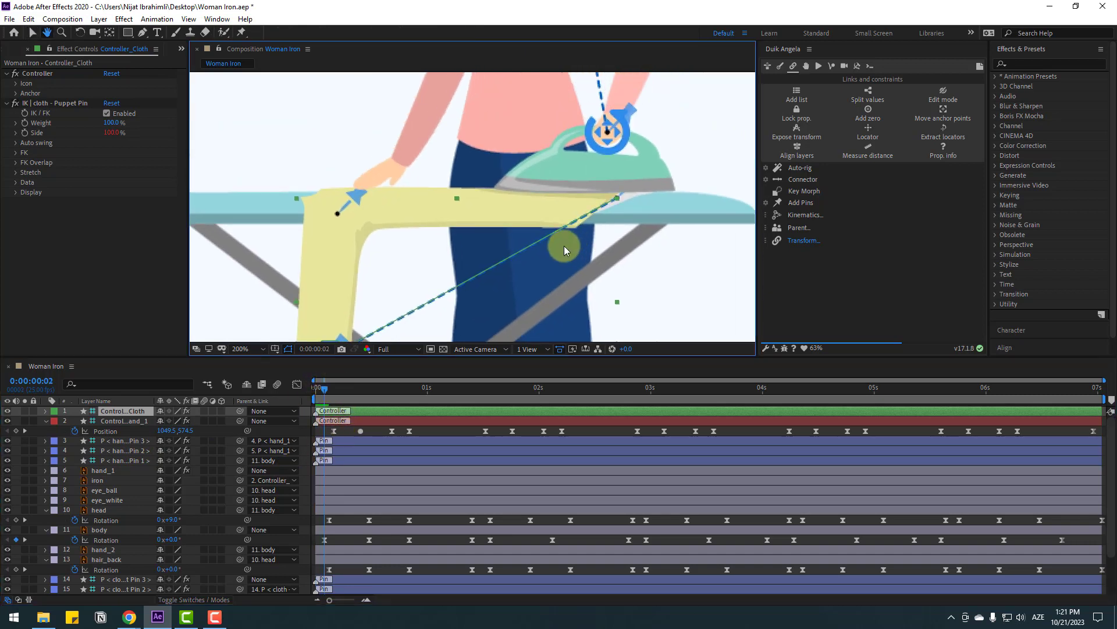
{"action": "left_click", "coordinate": [334, 388]}
{"action": "left_click_drag", "start_coordinate": [341, 390], "coordinate": [391, 390]}
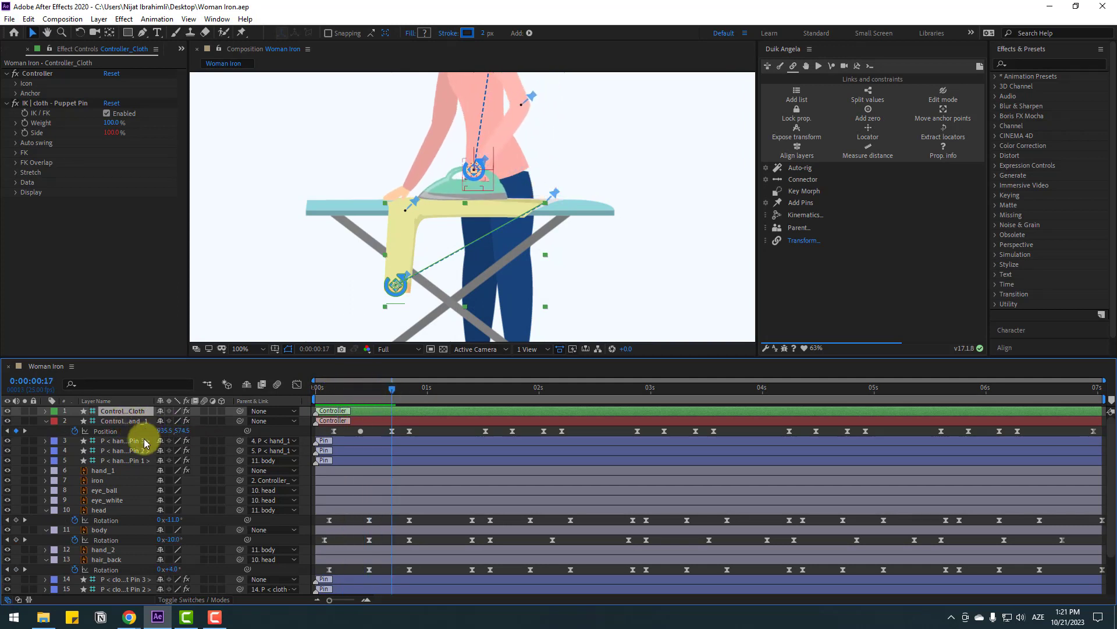
{"action": "key", "text": "p"}
{"action": "key", "text": "shift+Page_Down"}
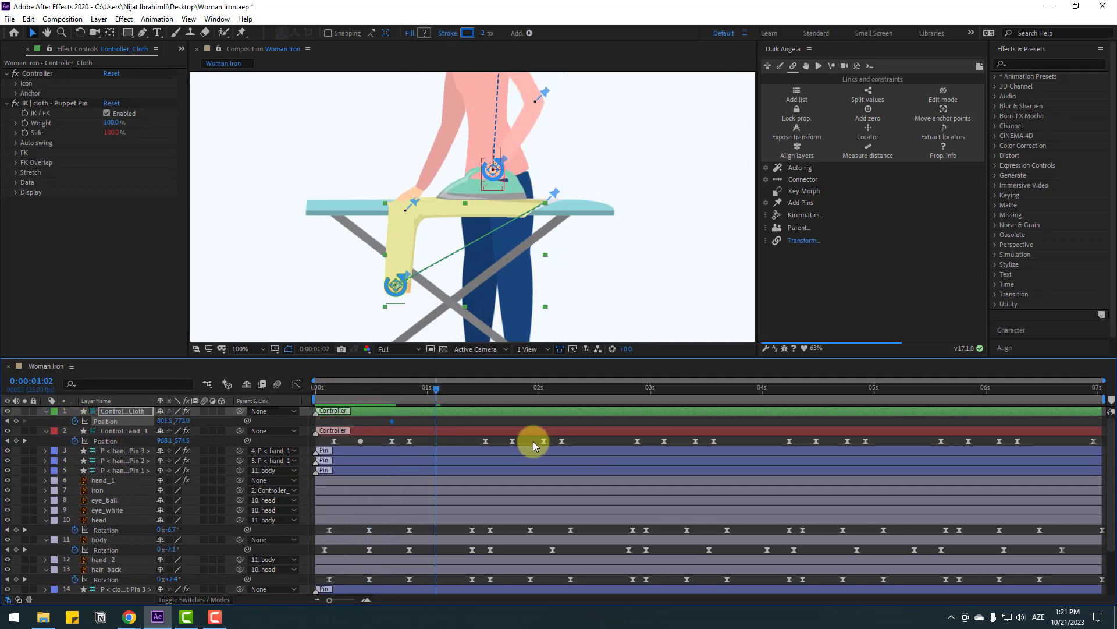
{"action": "left_click_drag", "start_coordinate": [163, 423], "coordinate": [168, 422]}
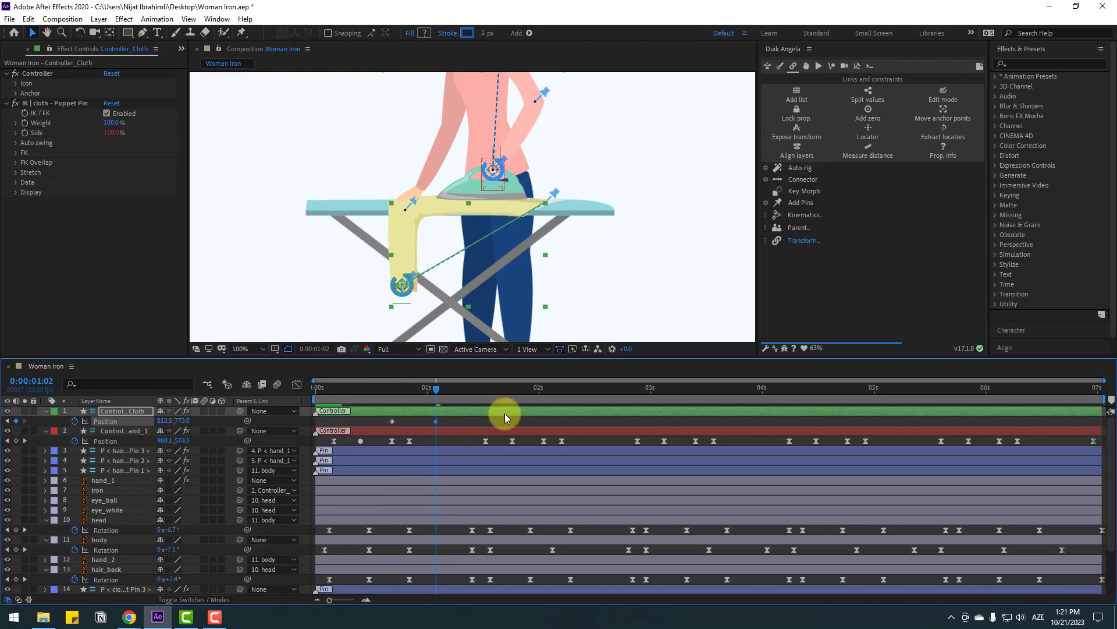
- Set Controller_Cloth's X position to 800.5 at 0:00:01:10 and to 808.5 at 0:00:01:15
{"action": "left_click_drag", "start_coordinate": [444, 390], "coordinate": [472, 389]}
{"action": "left_click", "coordinate": [108, 443]}
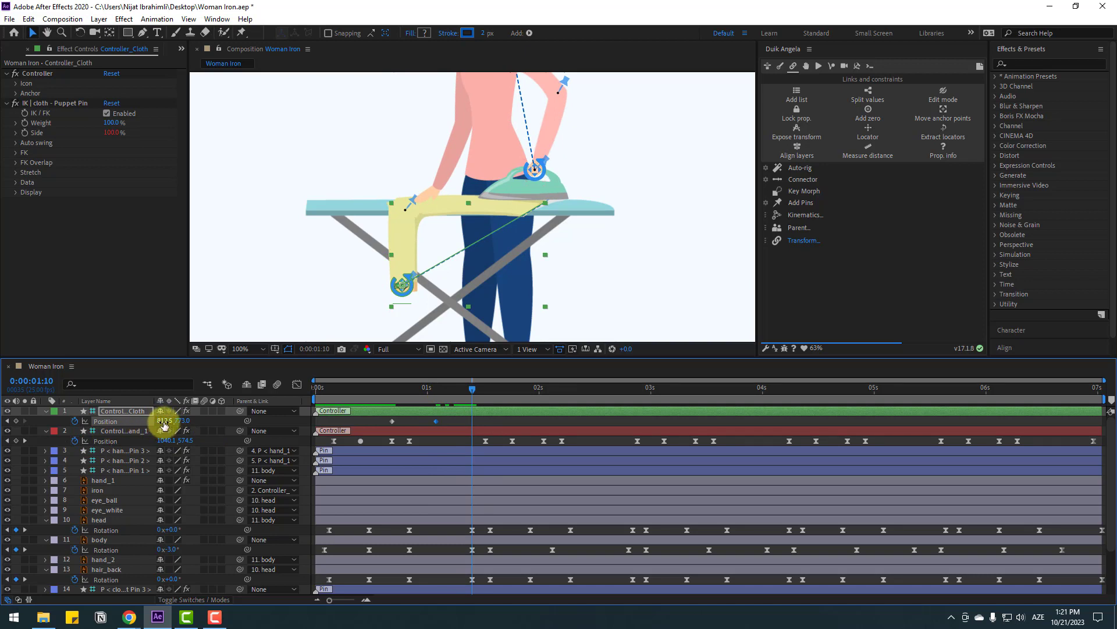
{"action": "left_click_drag", "start_coordinate": [163, 424], "coordinate": [158, 421]}
{"action": "left_click", "coordinate": [493, 386]}
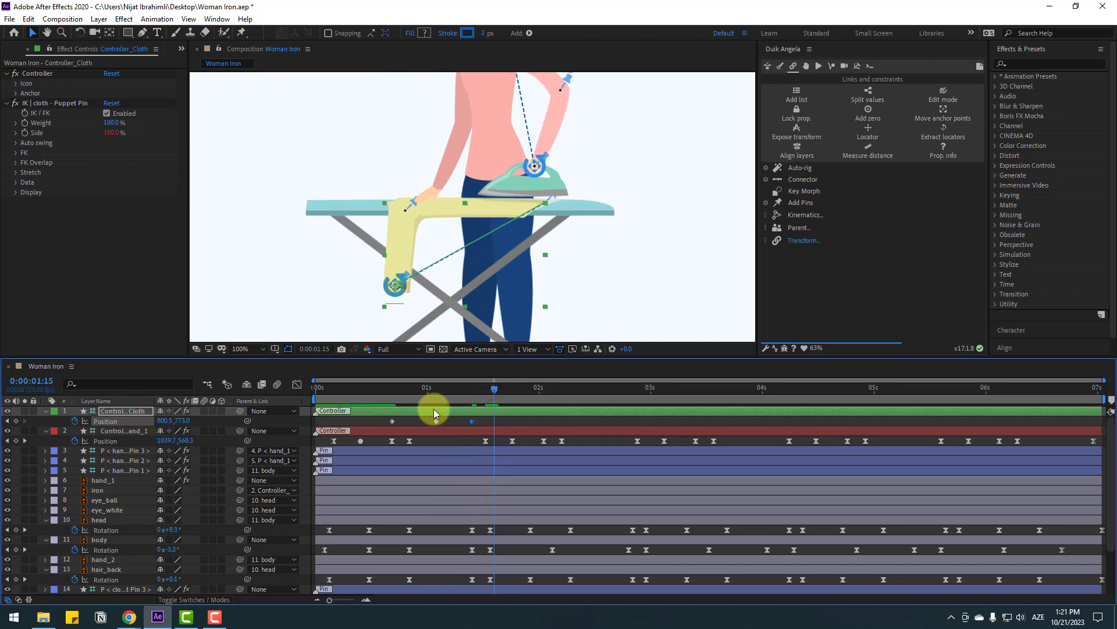
{"action": "left_click", "coordinate": [166, 430]}
{"action": "left_click_drag", "start_coordinate": [165, 420], "coordinate": [173, 420]}
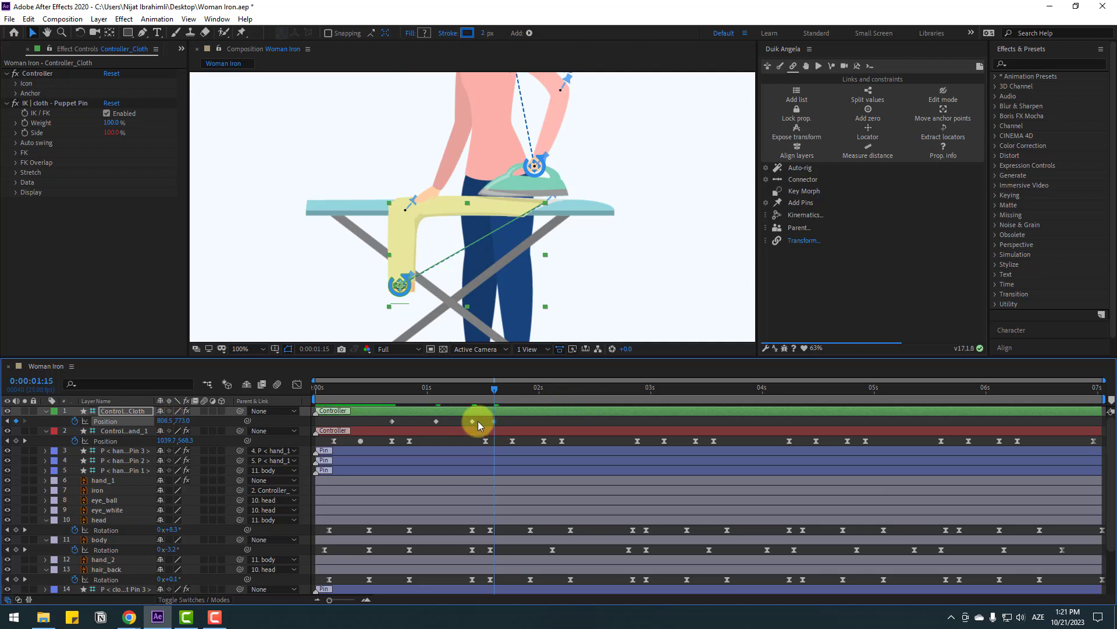
- Apply Easy Ease to Controller_Cloth's four Position keyframes and preview the motion
{"action": "right_click", "coordinate": [393, 421]}
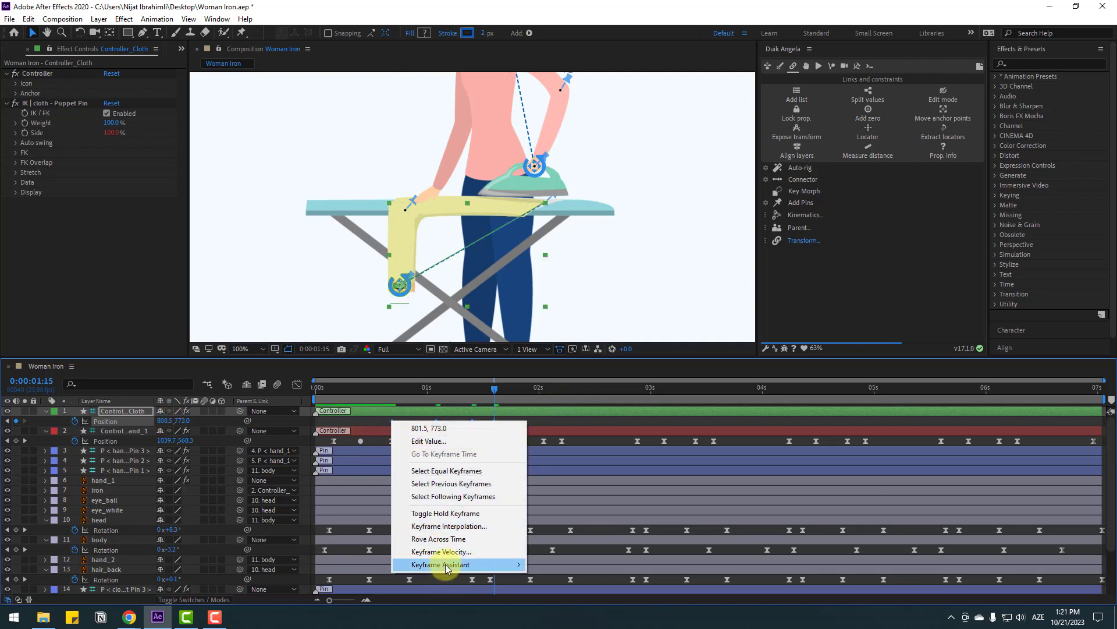
{"action": "mouse_move", "coordinate": [445, 568]}
{"action": "left_click", "coordinate": [636, 489]}
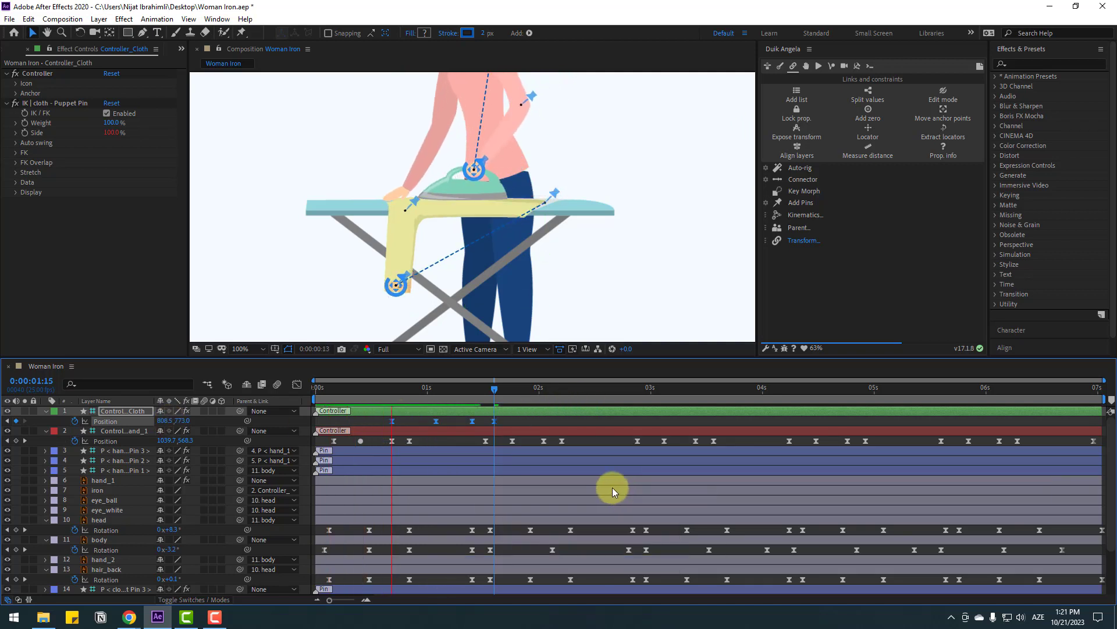
{"action": "left_click", "coordinate": [383, 389]}
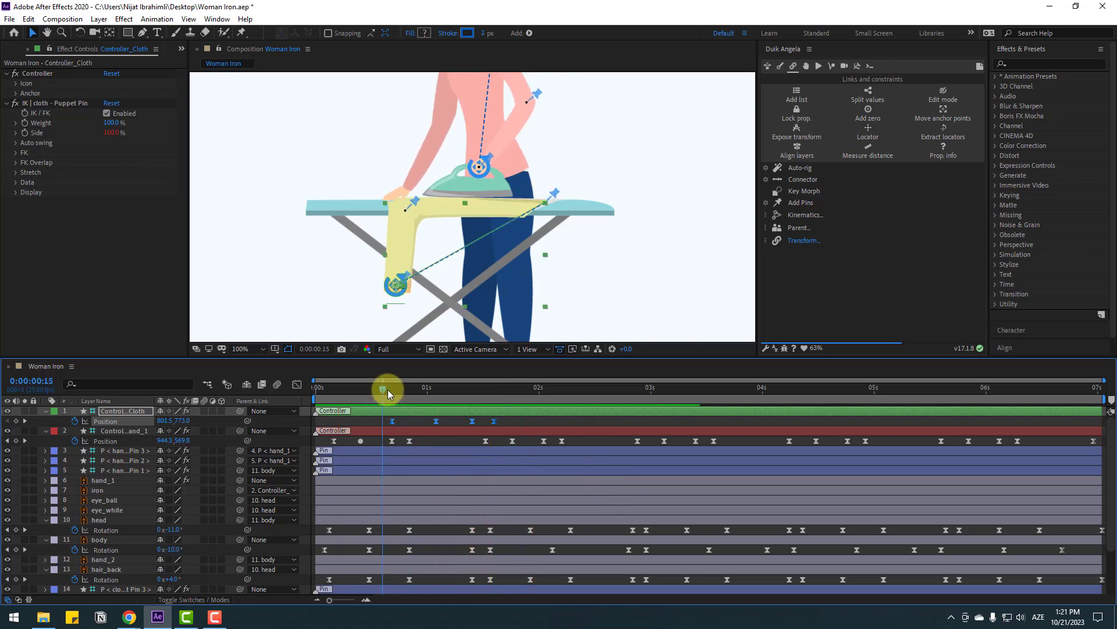
- Shift Controller_Cloth's Position keyframes so they start at 0:00:00:16, and preview the new timing
{"action": "left_click", "coordinate": [392, 389]}
{"action": "left_click_drag", "start_coordinate": [392, 422], "coordinate": [392, 389]}
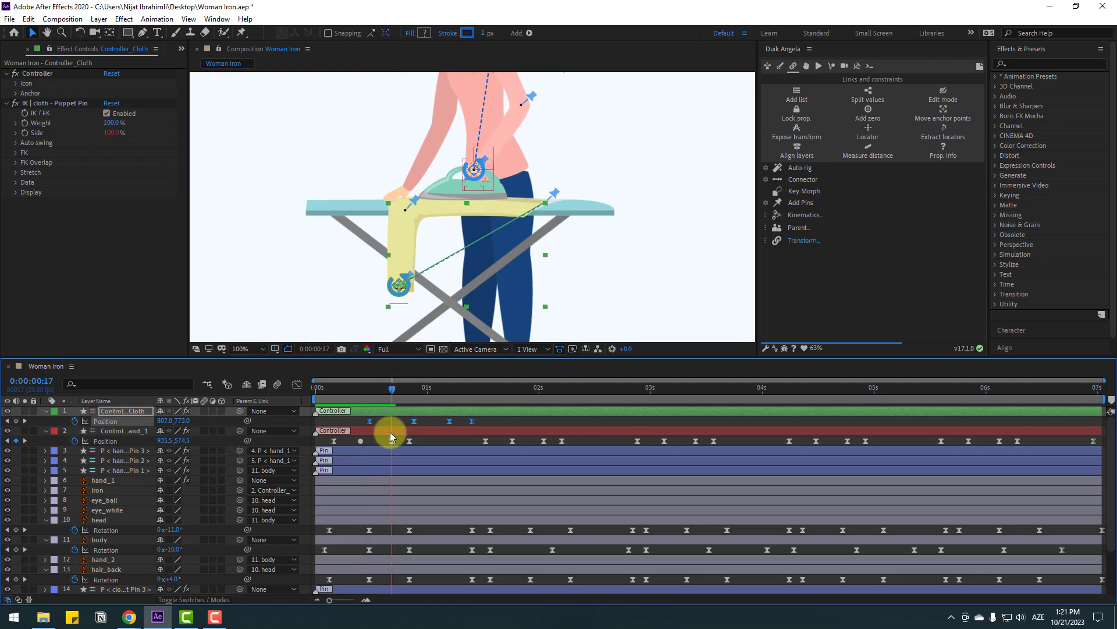
{"action": "left_click_drag", "start_coordinate": [428, 421], "coordinate": [432, 423]}
{"action": "key", "text": "space"}
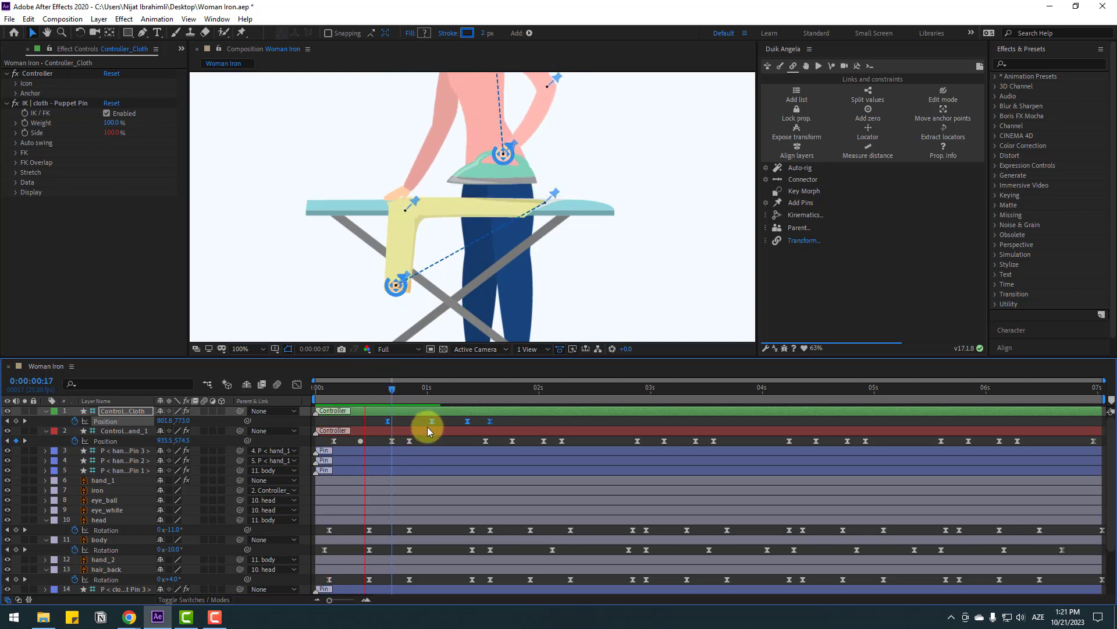
- Set Controller_Cloth's Position keyframe at 0:00:01:01 to 804.5, 768.0
{"action": "left_click", "coordinate": [391, 388]}
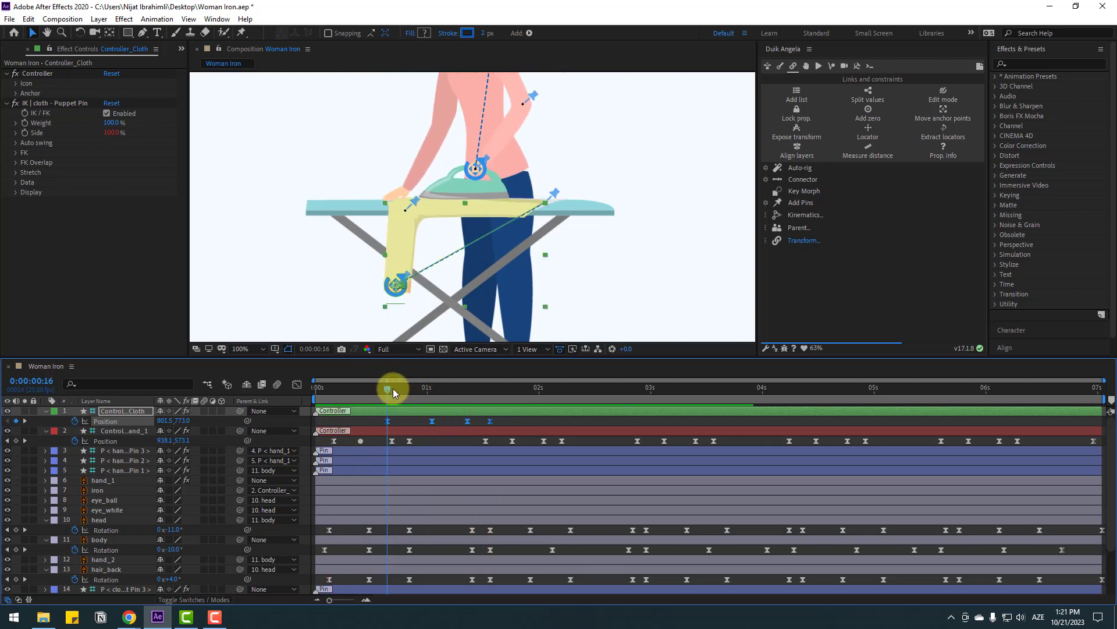
{"action": "left_click_drag", "start_coordinate": [410, 390], "coordinate": [432, 392]}
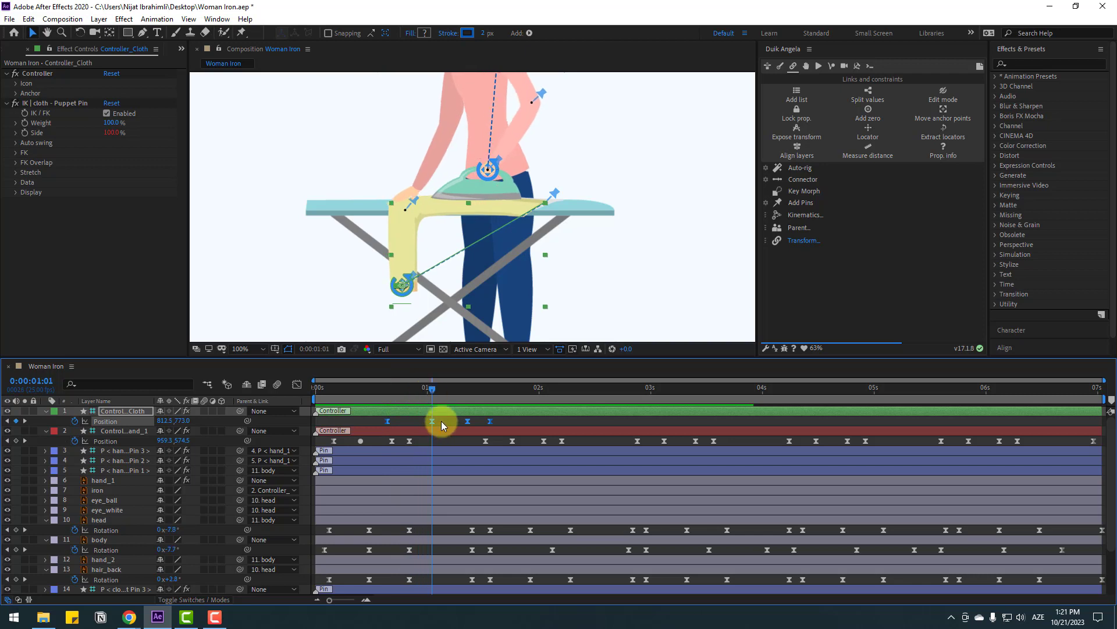
{"action": "left_click", "coordinate": [432, 421]}
{"action": "left_click_drag", "start_coordinate": [184, 424], "coordinate": [183, 420]}
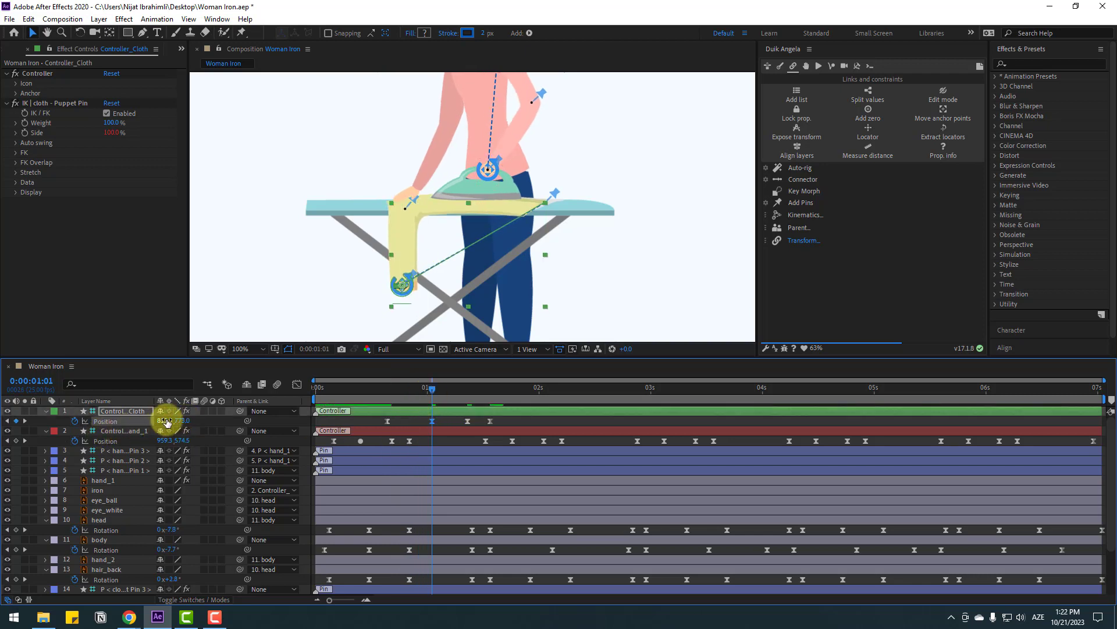
{"action": "left_click_drag", "start_coordinate": [407, 288], "coordinate": [402, 287]}
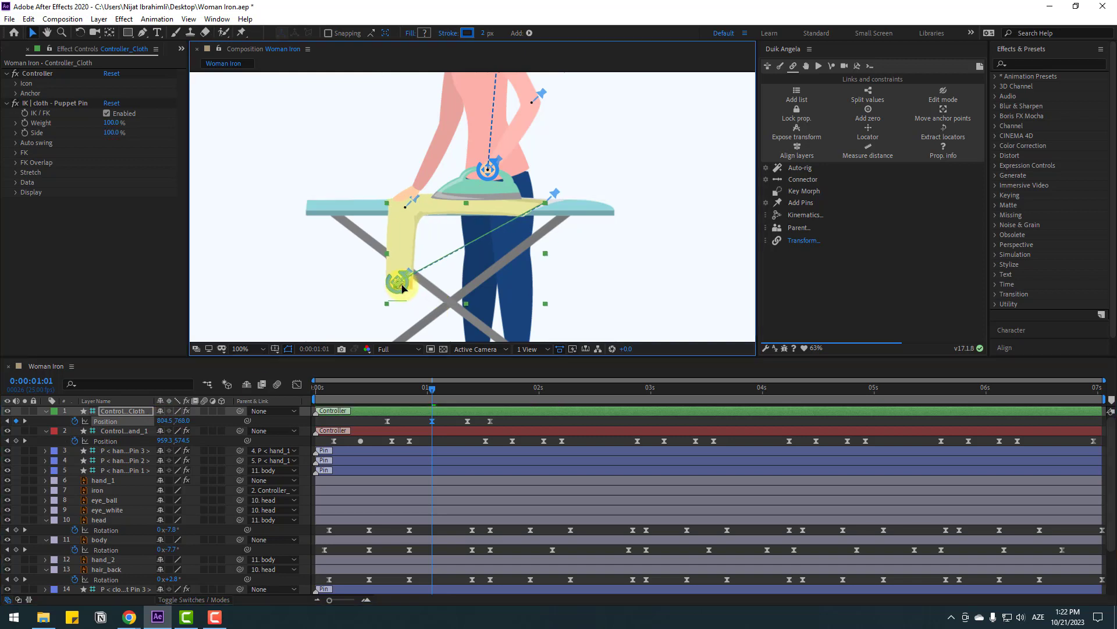
- Scrub through and play back the cloth's swing to check its motion
{"action": "left_click", "coordinate": [392, 387]}
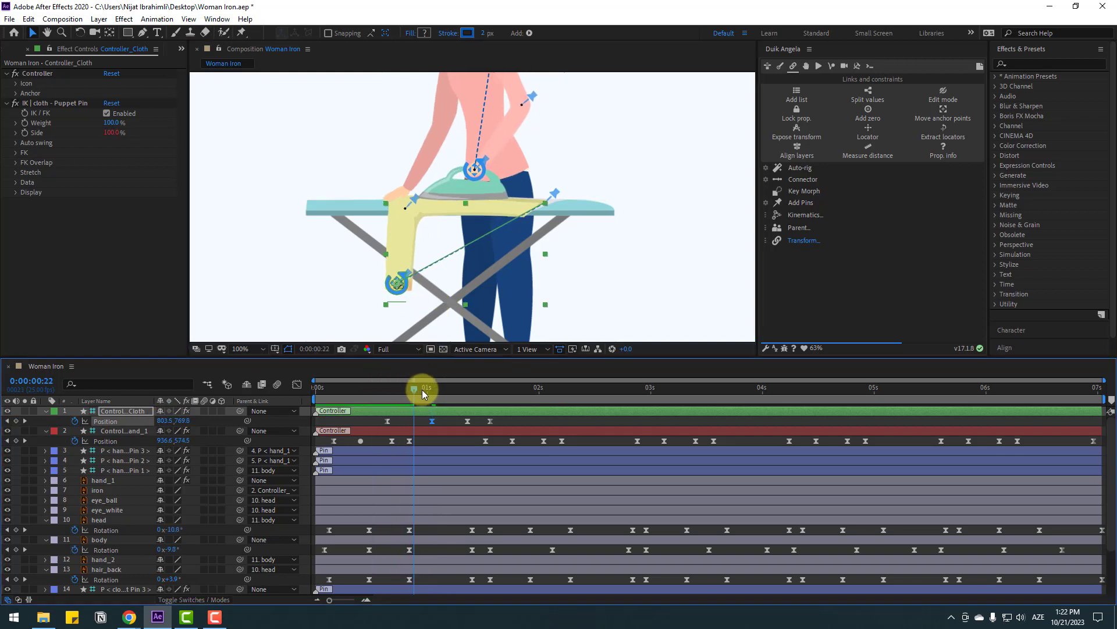
{"action": "left_click_drag", "start_coordinate": [422, 389], "coordinate": [477, 395]}
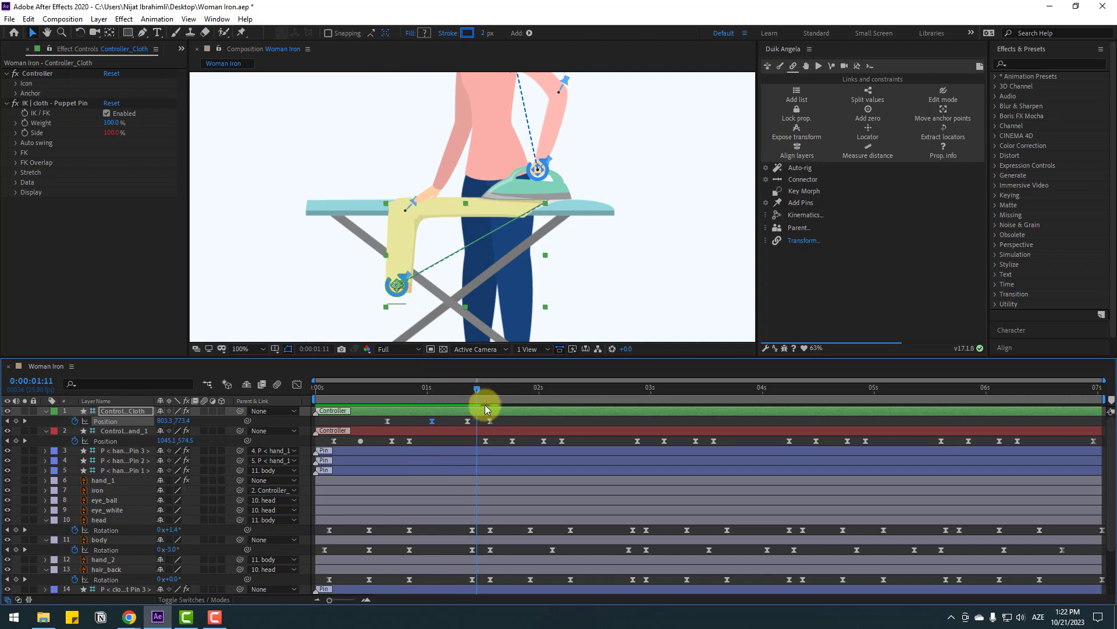
{"action": "key", "text": "space"}
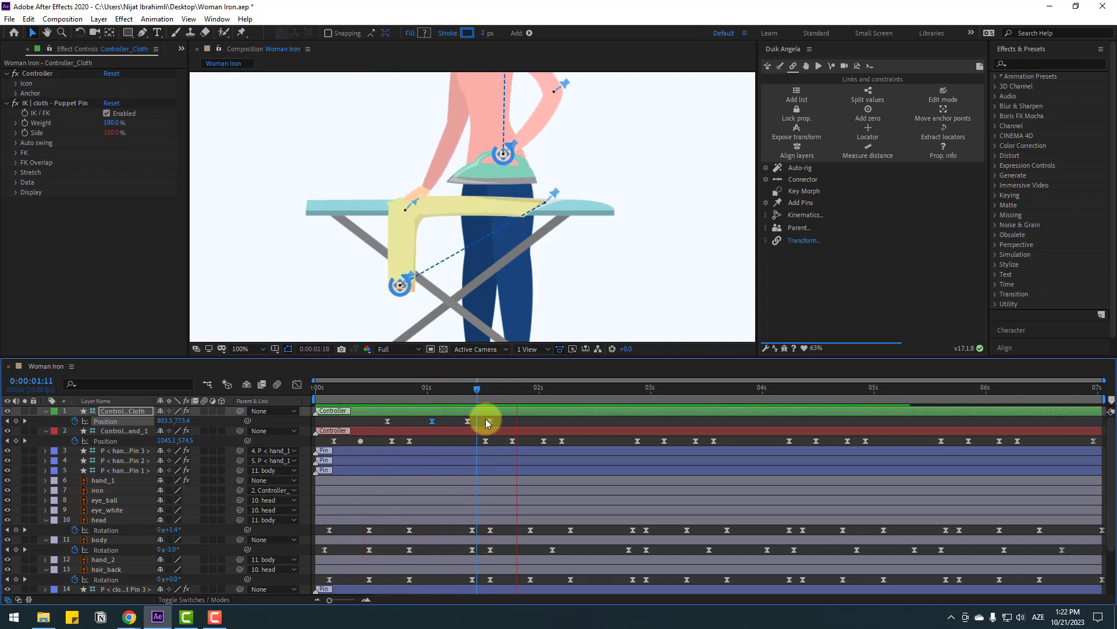
- Lower the cloth end at the 0:00:01:01 keyframe by increasing Controller_Cloth's Y position
{"action": "left_click", "coordinate": [388, 385]}
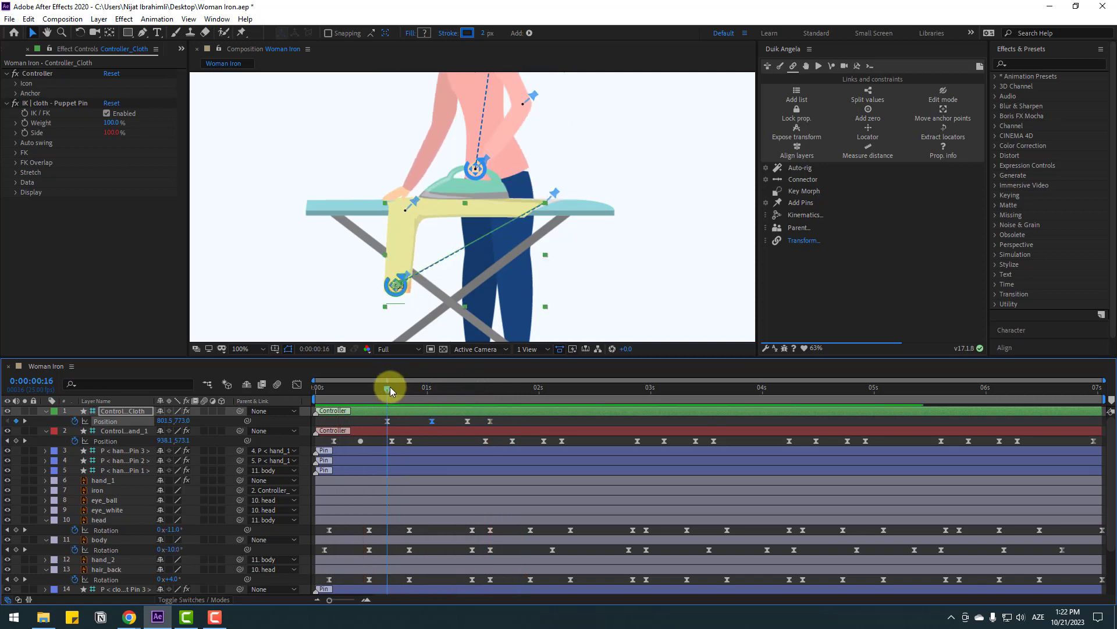
{"action": "left_click_drag", "start_coordinate": [416, 386], "coordinate": [434, 385]}
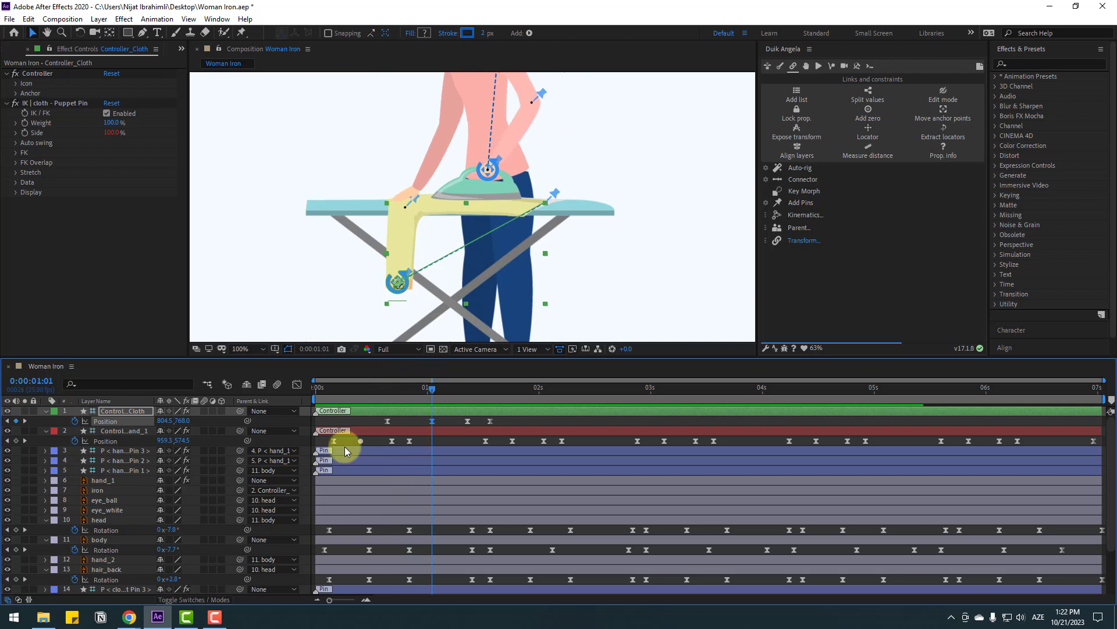
{"action": "left_click", "coordinate": [179, 430]}
{"action": "left_click_drag", "start_coordinate": [184, 419], "coordinate": [185, 419]}
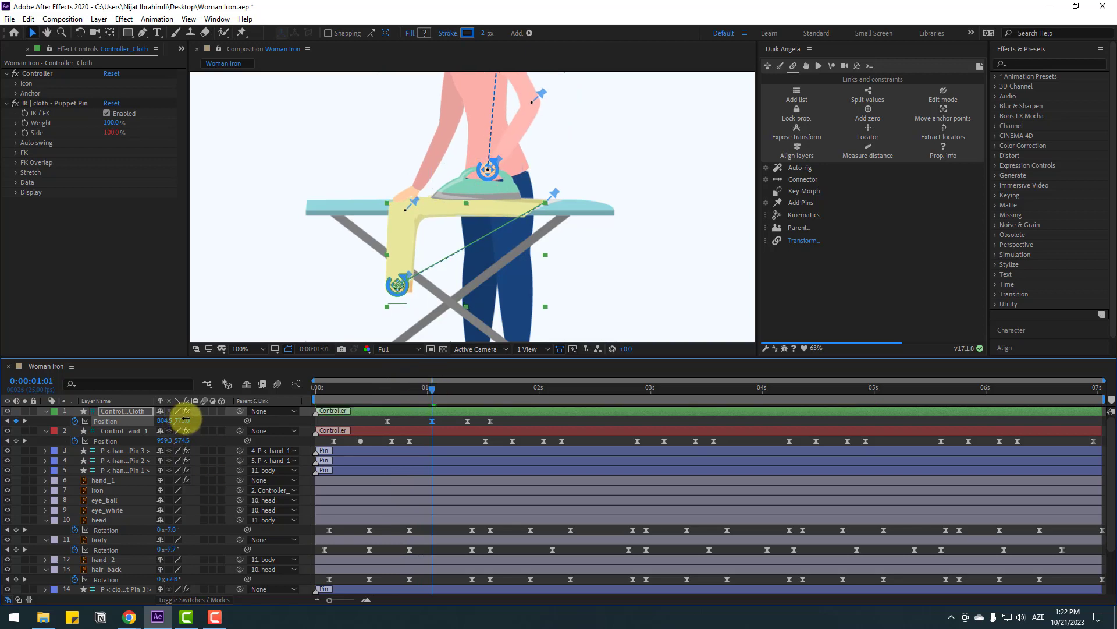
- Set Controller_Cloth's last Position keyframe at 0:00:01:14 to 801.5, 773.0 and preview the motion
{"action": "left_click_drag", "start_coordinate": [373, 387], "coordinate": [490, 392]}
{"action": "left_click", "coordinate": [491, 421]}
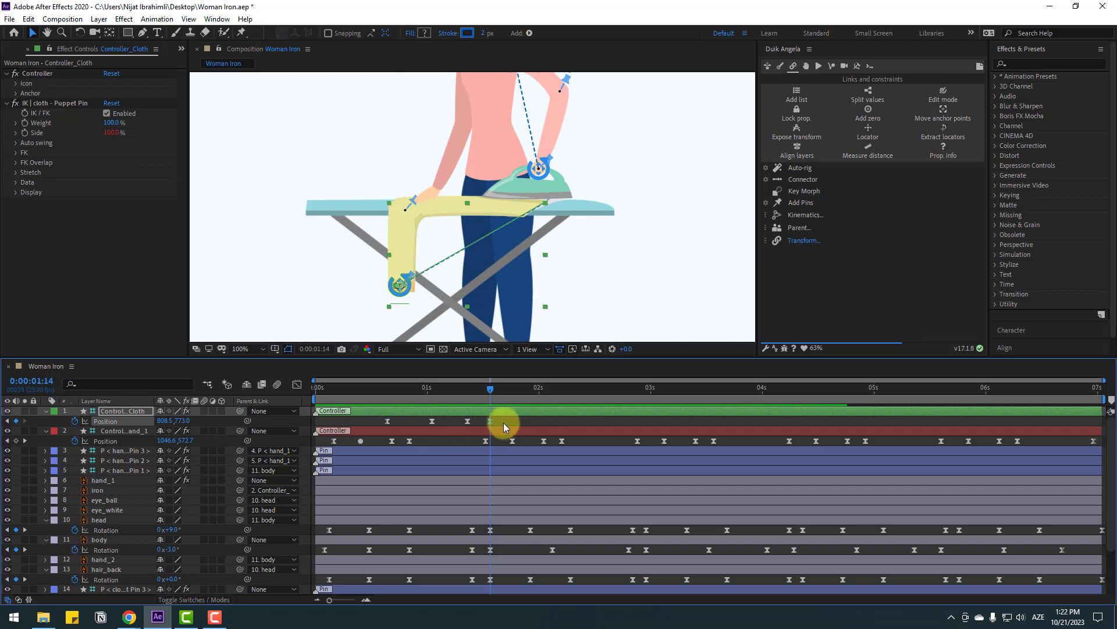
{"action": "key", "text": "space"}
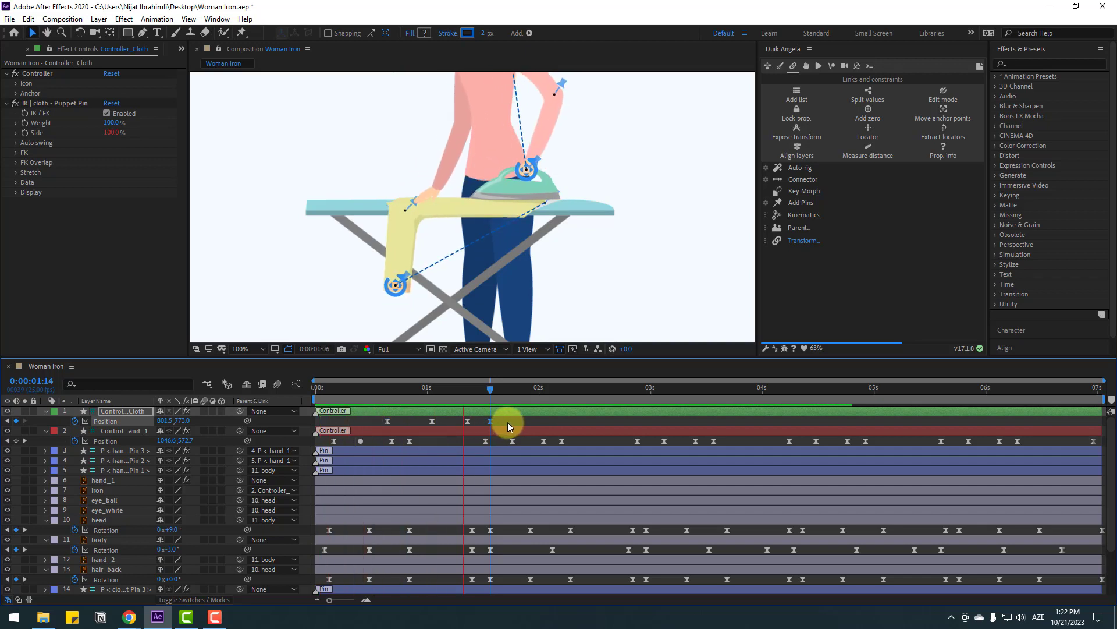
{"action": "key", "text": "space"}
- Copy Controller_Cloth's four Position keyframes and paste them for each following ironing cycle, with the last set starting at 0:00:06:06
{"action": "left_click_drag", "start_coordinate": [497, 424], "coordinate": [385, 425]}
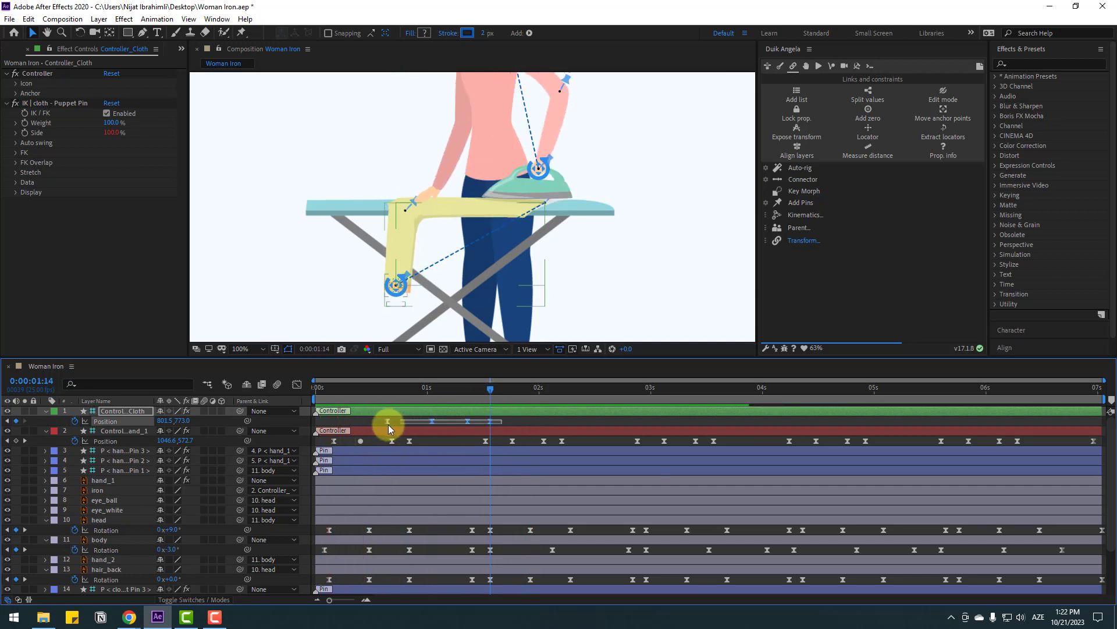
{"action": "left_click_drag", "start_coordinate": [494, 390], "coordinate": [1015, 386]}
{"action": "key", "text": "ctrl+v"}
{"action": "key", "text": "ctrl+v"}
{"action": "key", "text": "ctrl+v"}
{"action": "key", "text": "ctrl+v"}
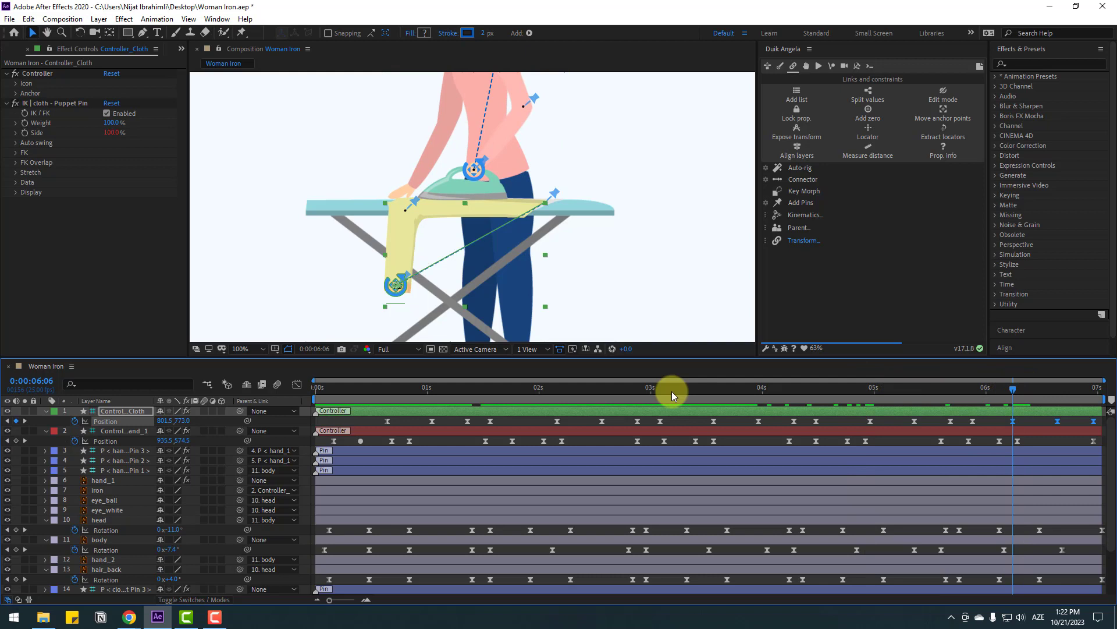
- Play back the ironing animation in the full-frame view and up close to check the cloth's movement
{"action": "left_click", "coordinate": [248, 355]}
{"action": "left_click", "coordinate": [259, 377]}
{"action": "key", "text": "space"}
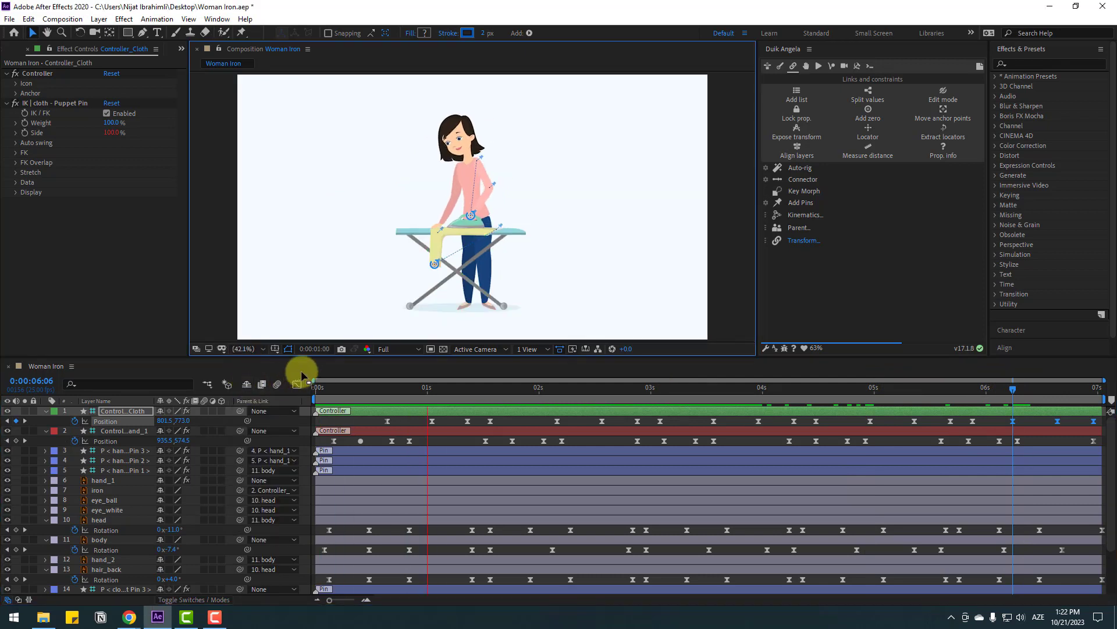
{"action": "scroll", "coordinate": [474, 306], "scroll_direction": "up", "scroll_amount": 4}
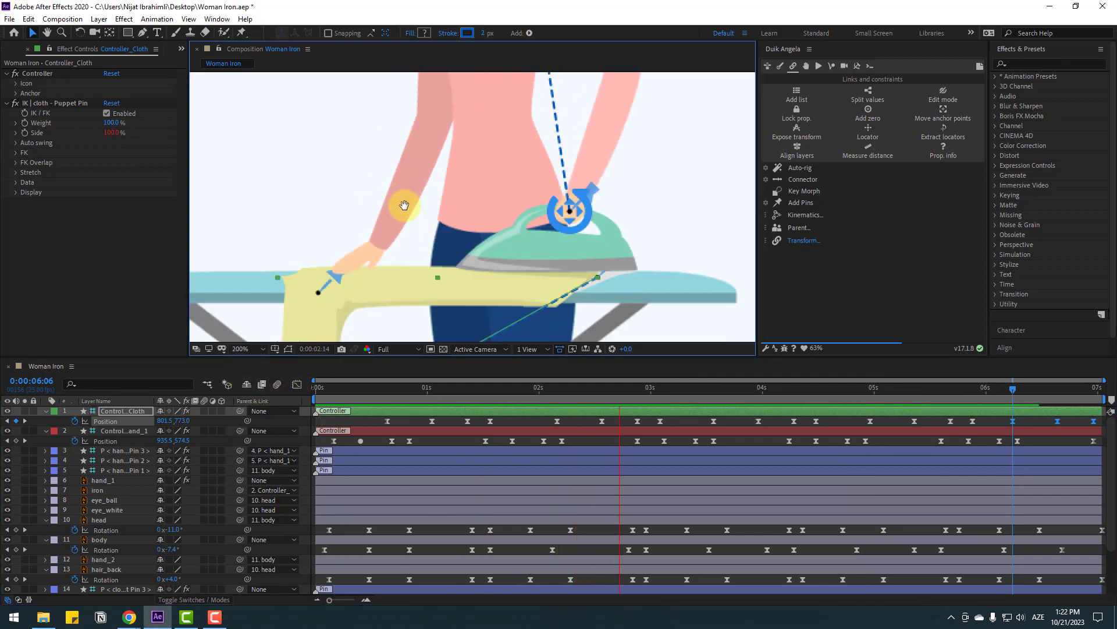
{"action": "scroll", "coordinate": [404, 205], "scroll_direction": "down", "scroll_amount": 1}
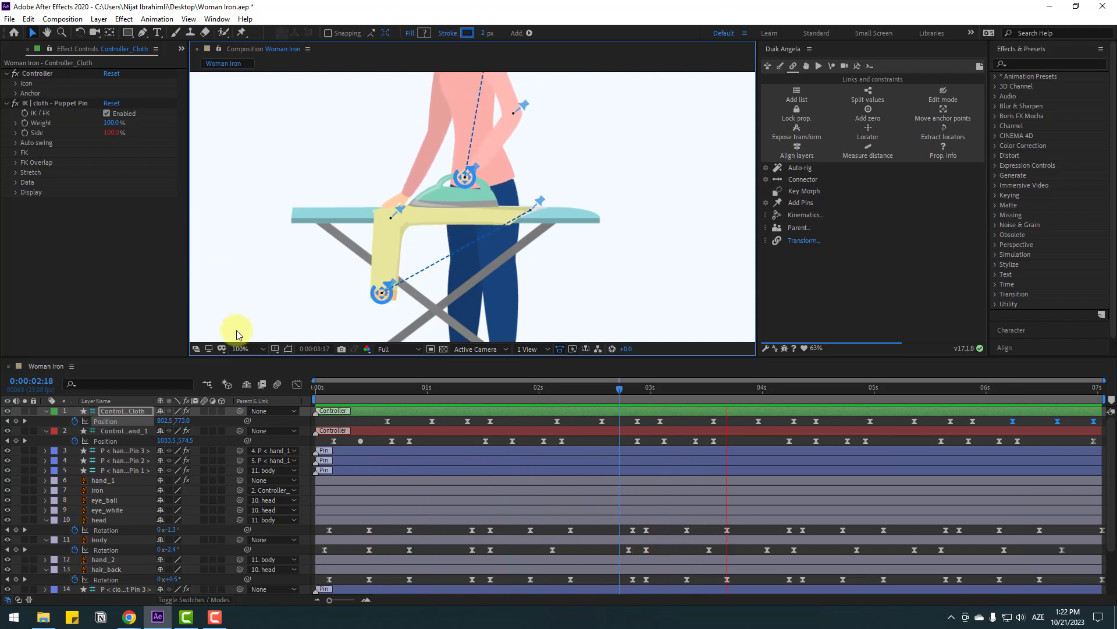
{"action": "left_click", "coordinate": [240, 348]}
{"action": "left_click", "coordinate": [247, 378]}
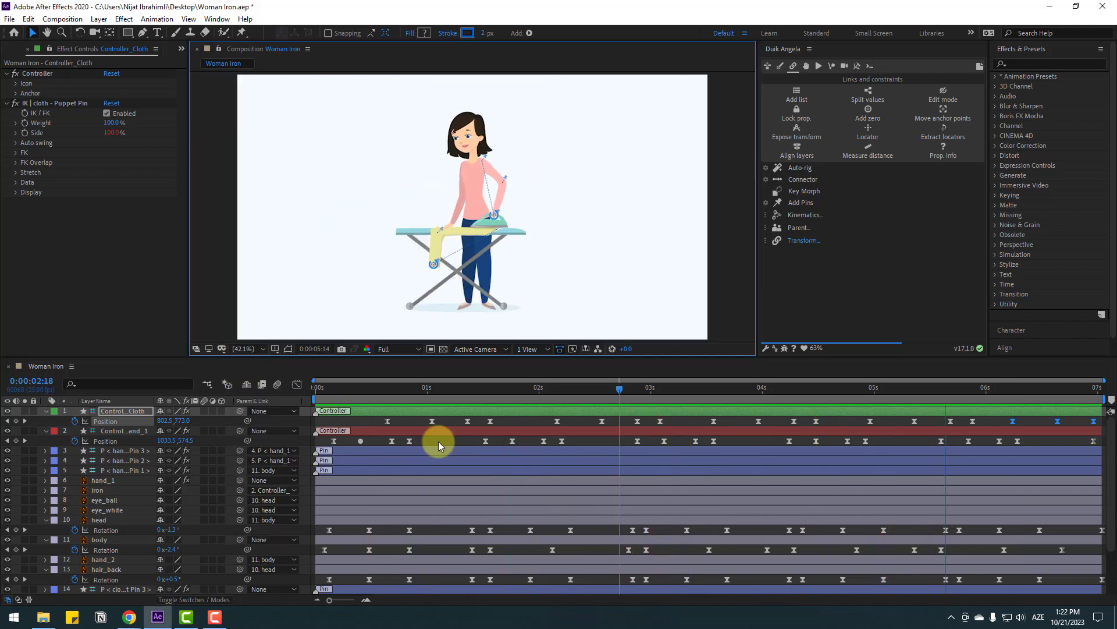